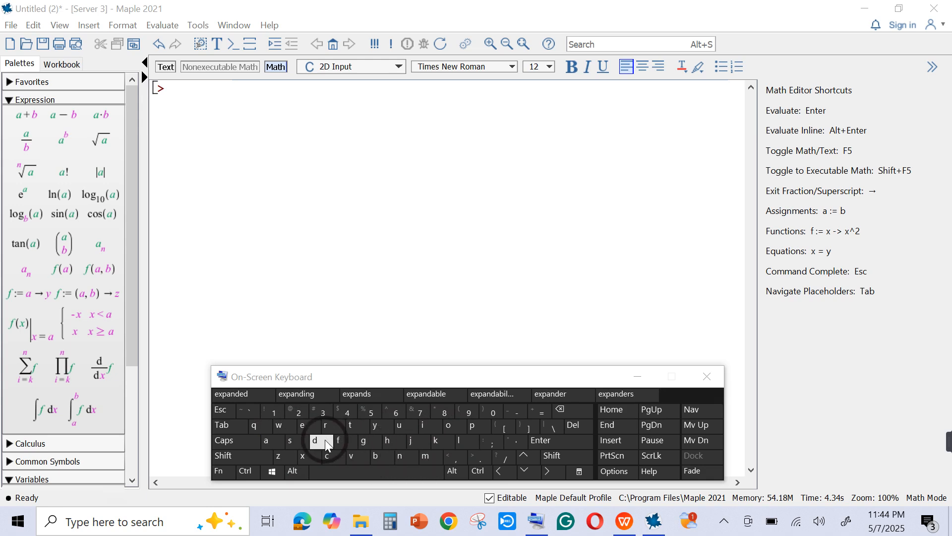
- Enter the command name expand at the first worksheet prompt
{"action": "left_click", "coordinate": [236, 105]}
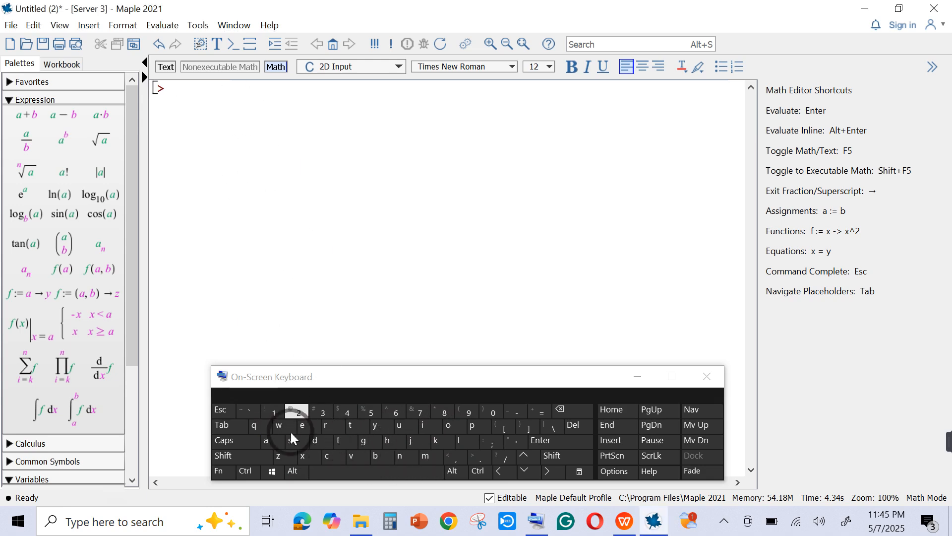
{"action": "left_click", "coordinate": [304, 426]}
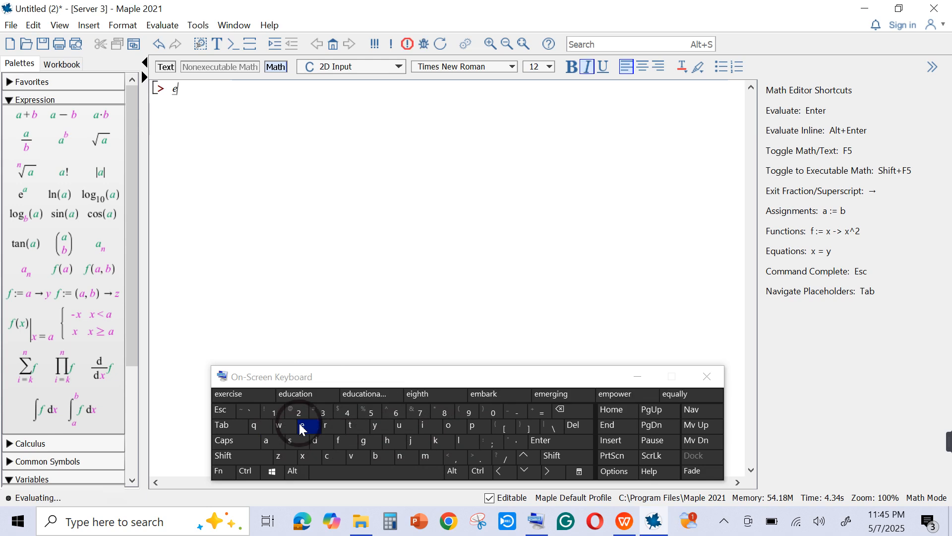
{"action": "left_click", "coordinate": [303, 456]}
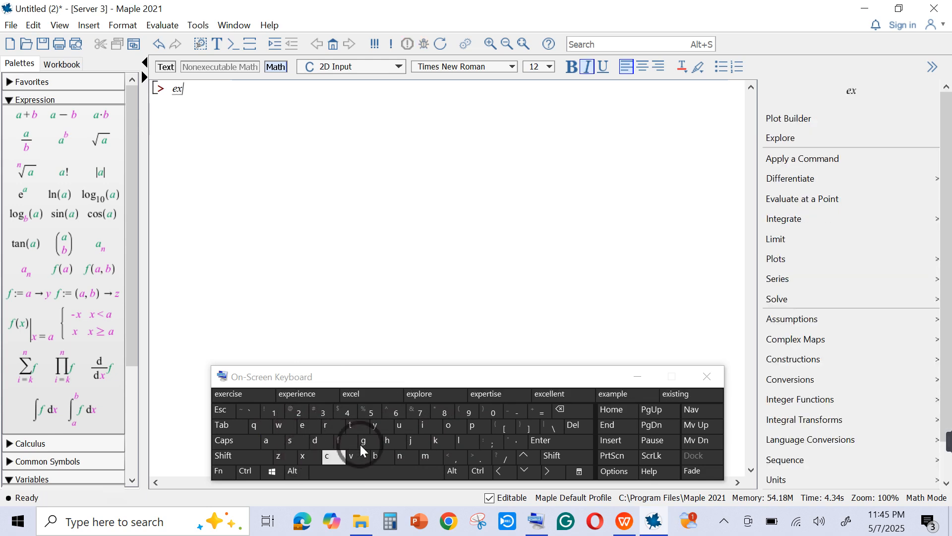
{"action": "left_click", "coordinate": [471, 426]}
{"action": "left_click", "coordinate": [277, 443]}
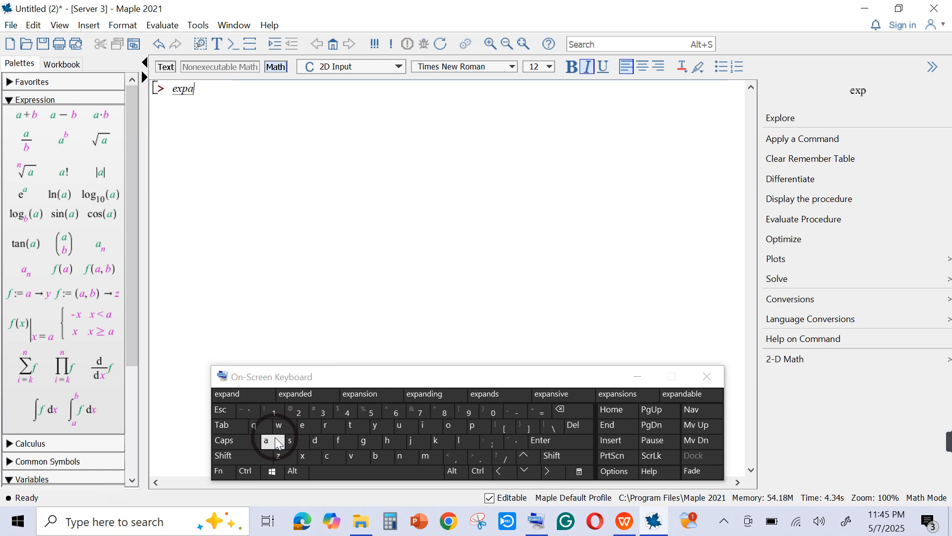
{"action": "left_click", "coordinate": [400, 456]}
{"action": "left_click", "coordinate": [312, 441]}
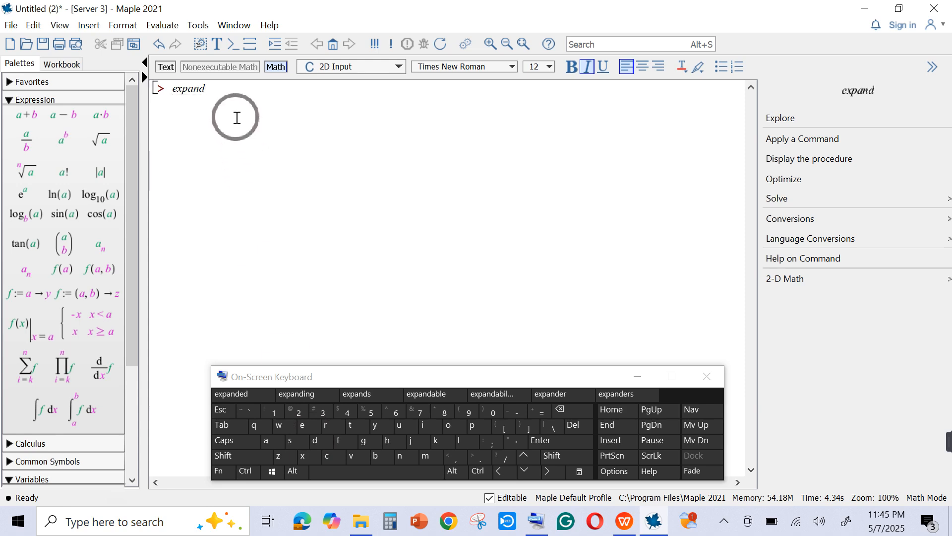
- Add an empty pair of parentheses after expand and place the cursor between them
{"action": "left_click", "coordinate": [227, 459]}
{"action": "left_click", "coordinate": [459, 412]}
{"action": "left_click", "coordinate": [246, 456]}
{"action": "left_click", "coordinate": [490, 409]}
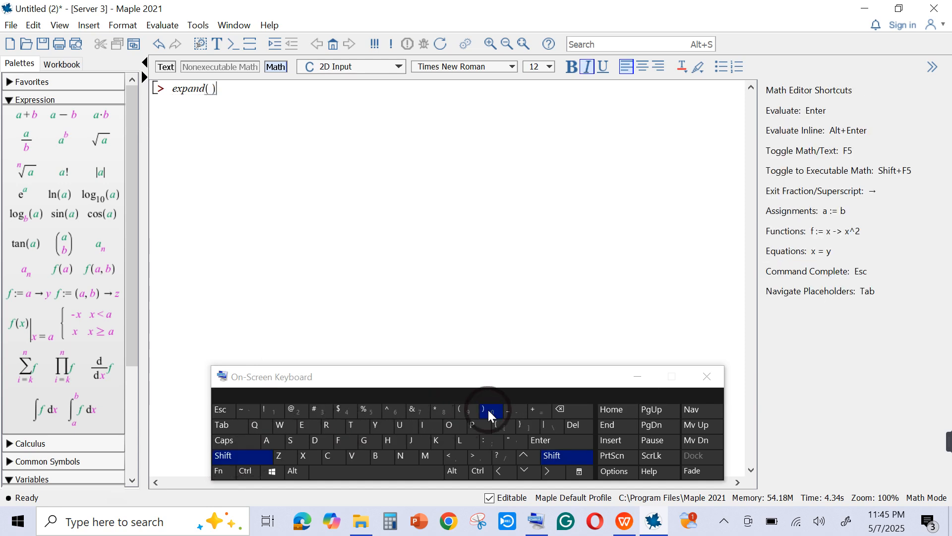
{"action": "left_click", "coordinate": [212, 92]}
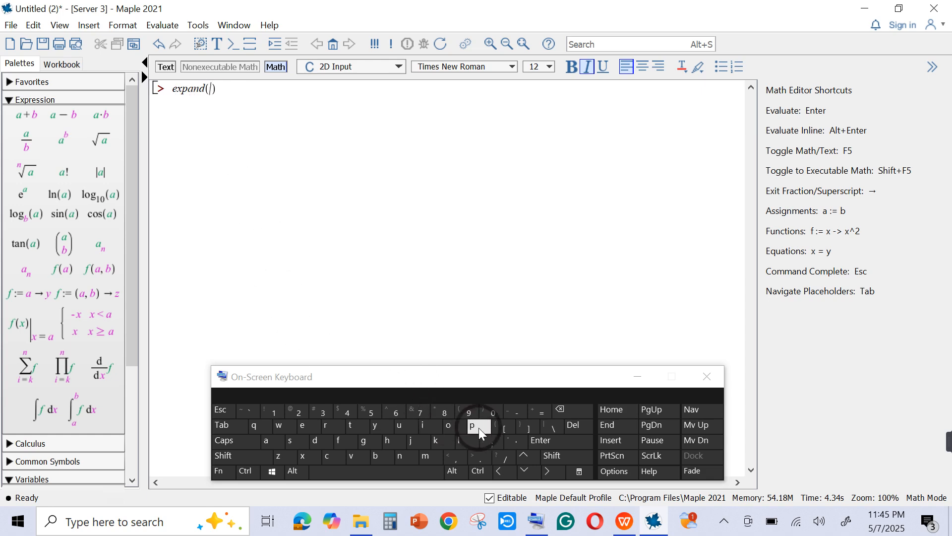
- Enter (x + y) as the argument inside the expand parentheses
{"action": "left_click", "coordinate": [245, 460]}
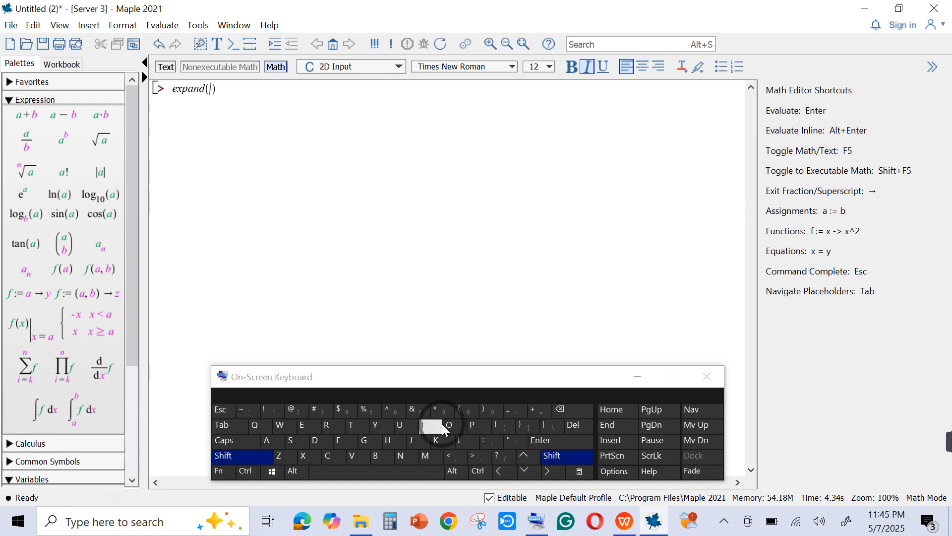
{"action": "left_click", "coordinate": [463, 415]}
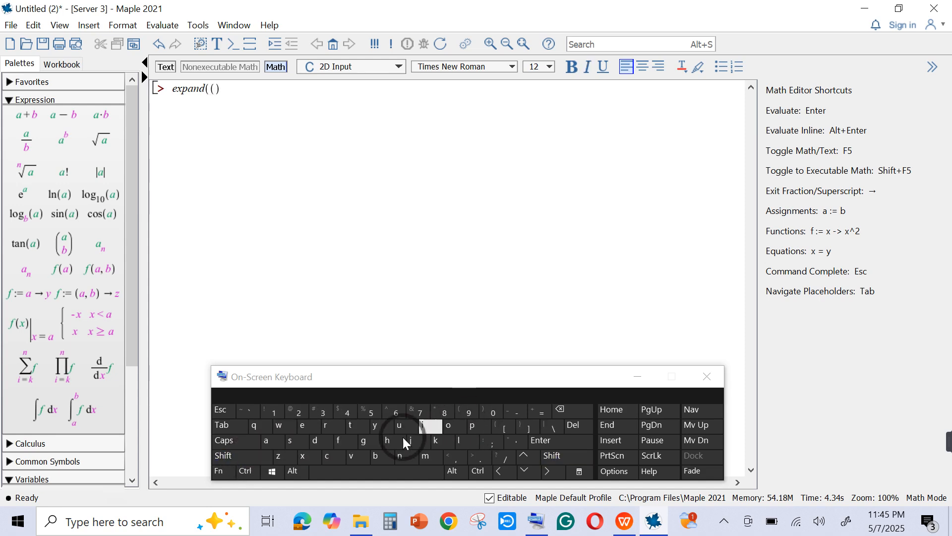
{"action": "left_click", "coordinate": [301, 456]}
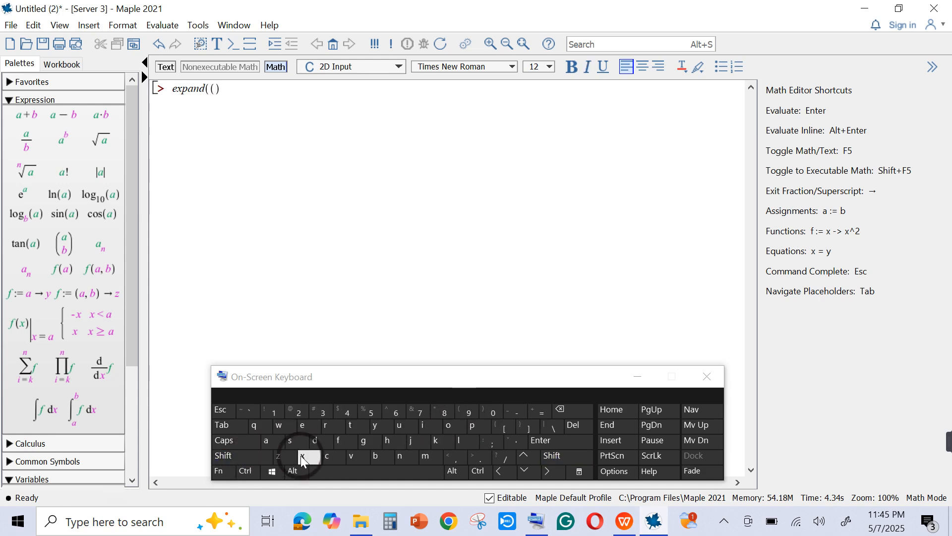
{"action": "left_click", "coordinate": [235, 456]}
{"action": "left_click", "coordinate": [534, 412]}
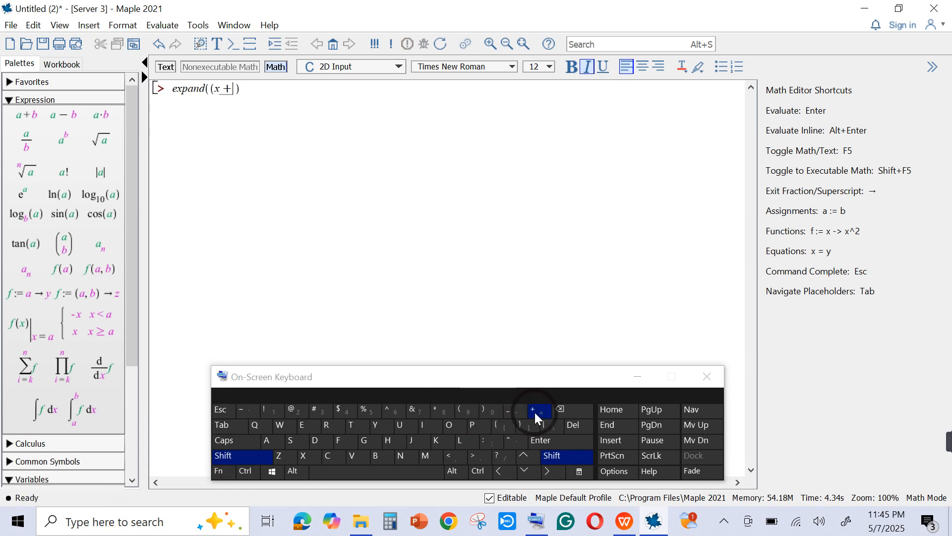
{"action": "left_click", "coordinate": [380, 426]}
{"action": "left_click", "coordinate": [249, 456]}
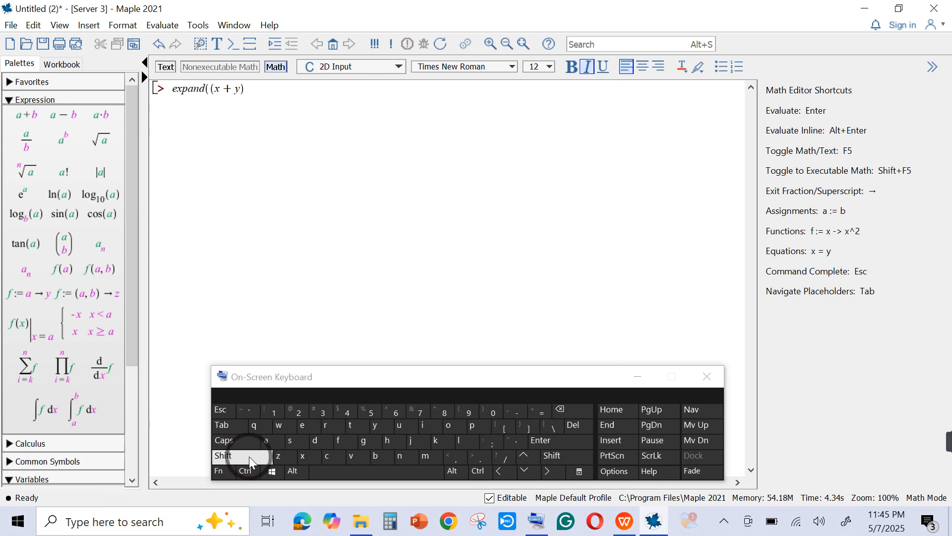
{"action": "left_click", "coordinate": [483, 410]}
- Raise (x + y) to the power 3 inside the expand command
{"action": "left_click", "coordinate": [368, 276]}
{"action": "left_click", "coordinate": [228, 102]}
{"action": "left_click", "coordinate": [230, 100]}
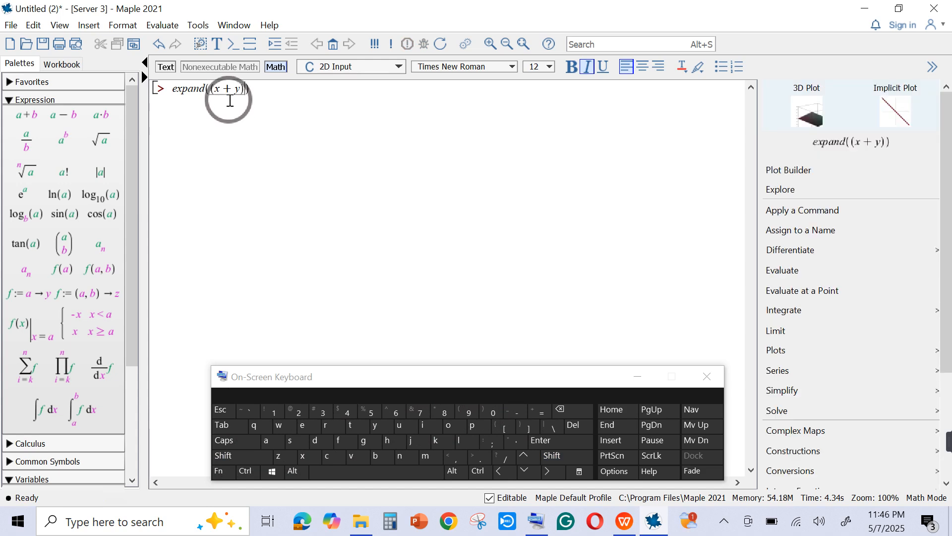
{"action": "left_click", "coordinate": [219, 261]}
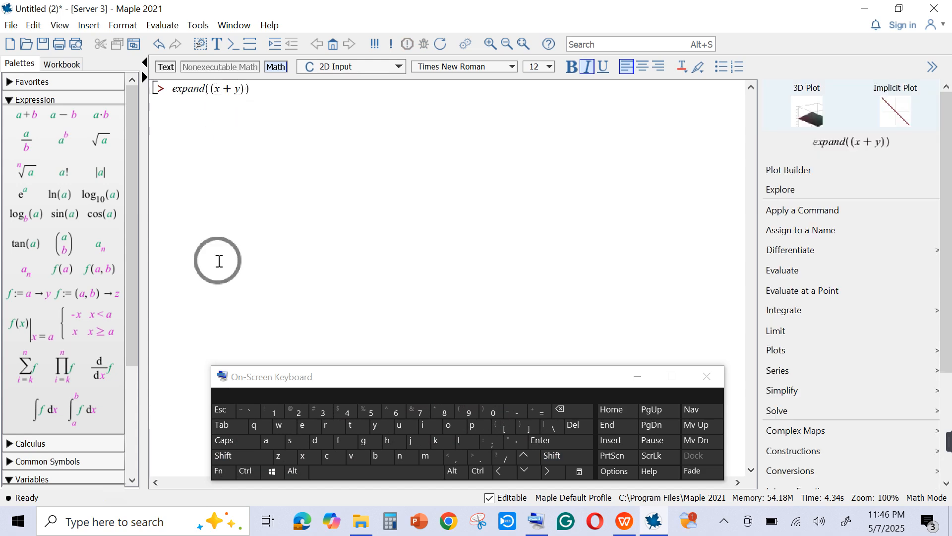
{"action": "left_click", "coordinate": [225, 456]}
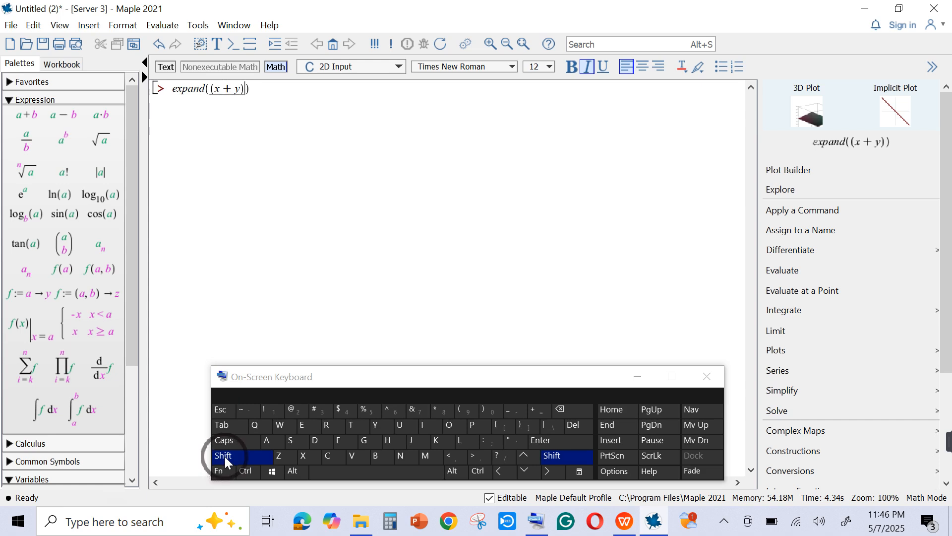
{"action": "left_click", "coordinate": [275, 441]}
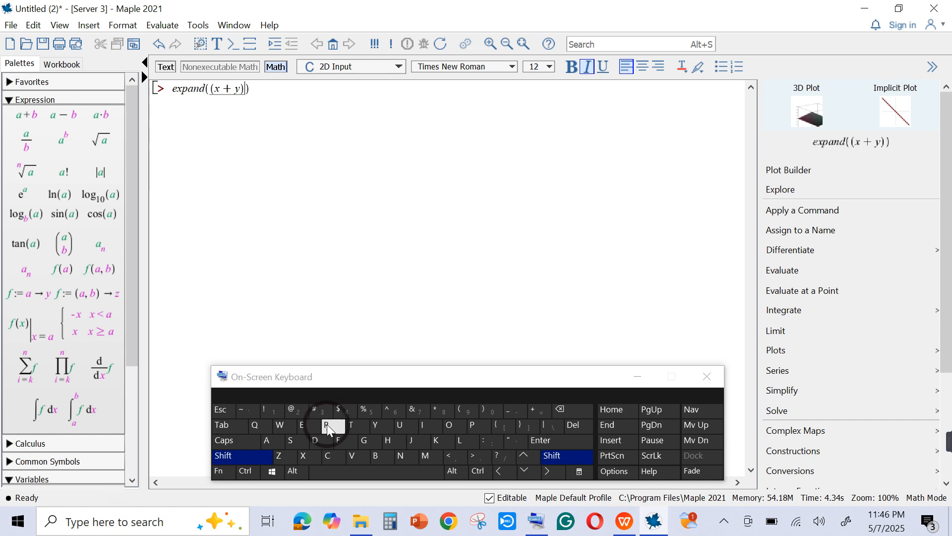
{"action": "left_click", "coordinate": [388, 412]}
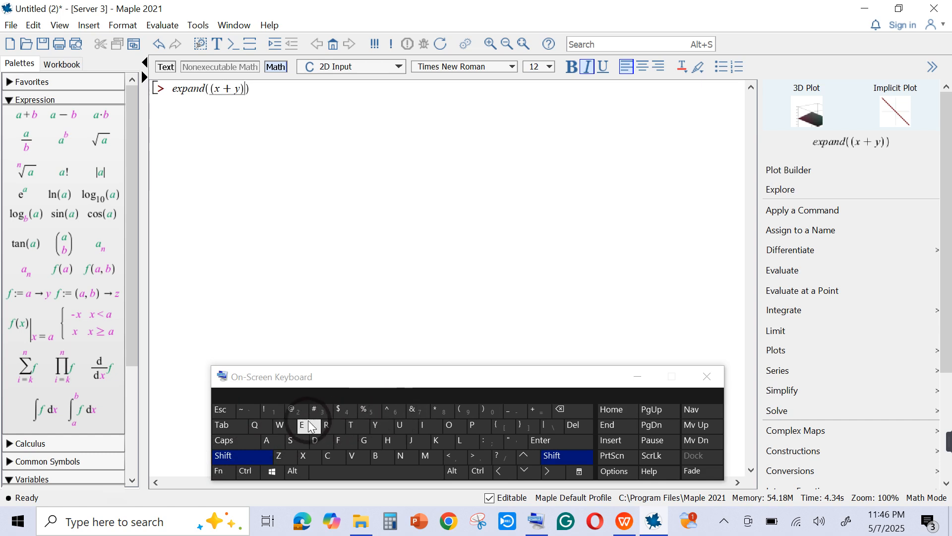
{"action": "left_click", "coordinate": [267, 456]}
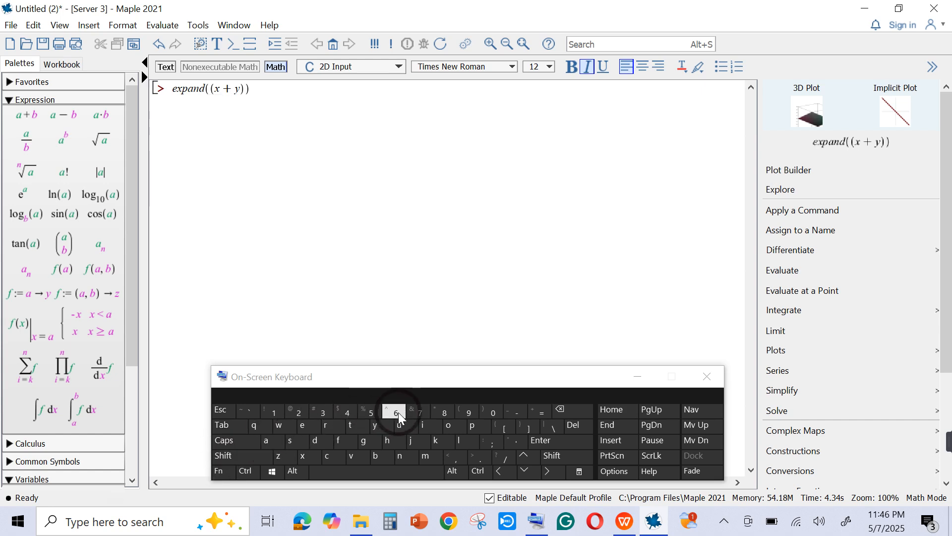
{"action": "left_click", "coordinate": [245, 457]}
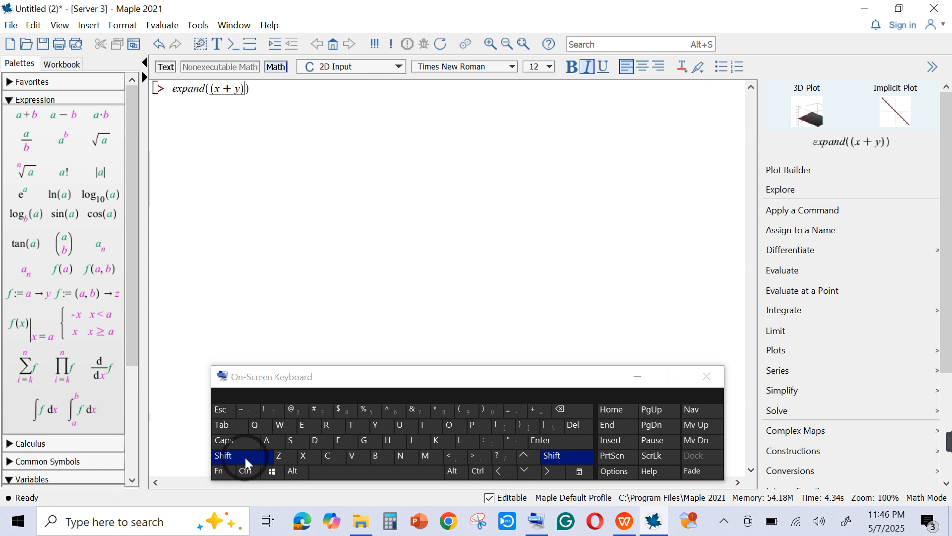
{"action": "left_click", "coordinate": [388, 415]}
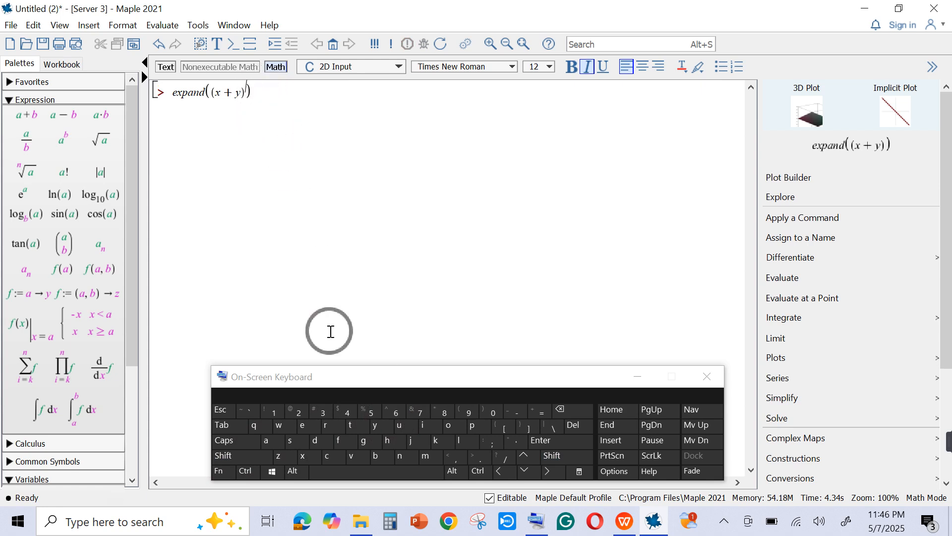
{"action": "left_click", "coordinate": [320, 416]}
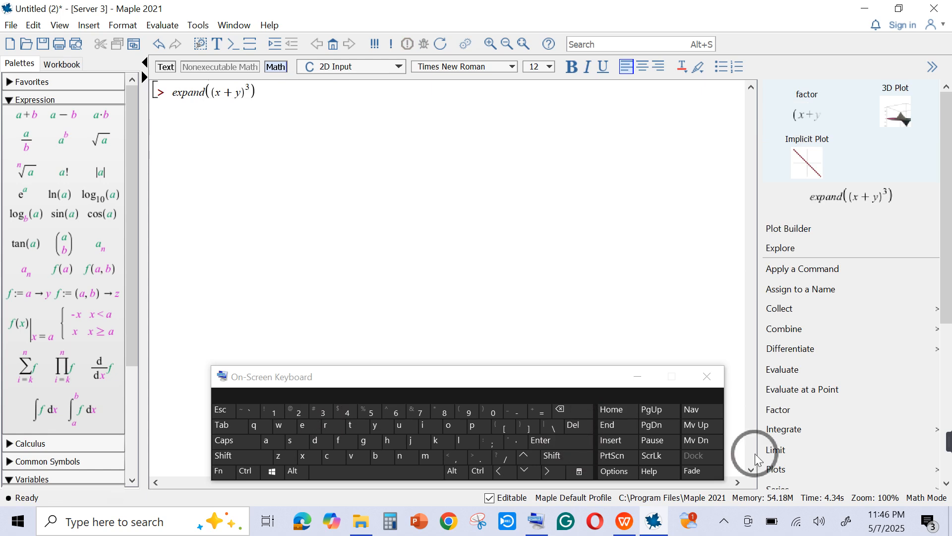
{"action": "mouse_move", "coordinate": [942, 443]}
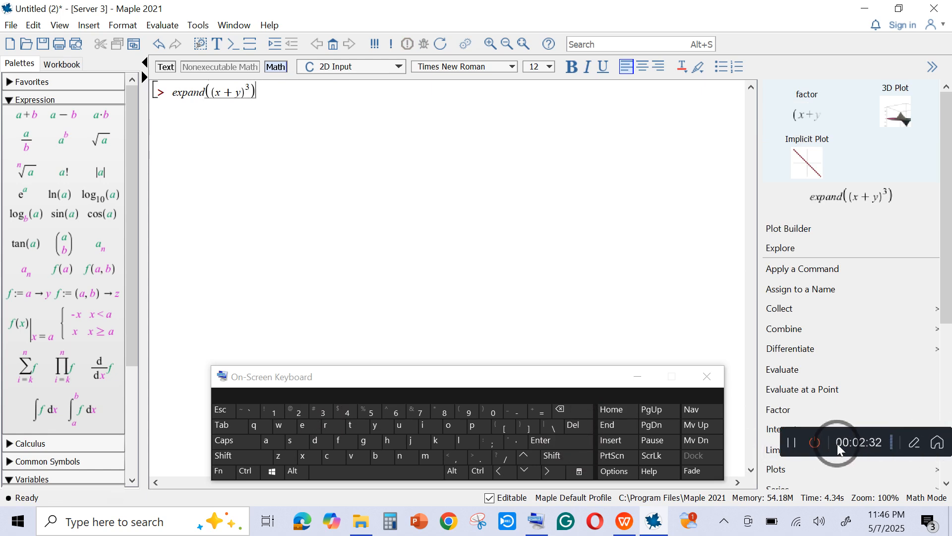
{"action": "left_click", "coordinate": [794, 451]}
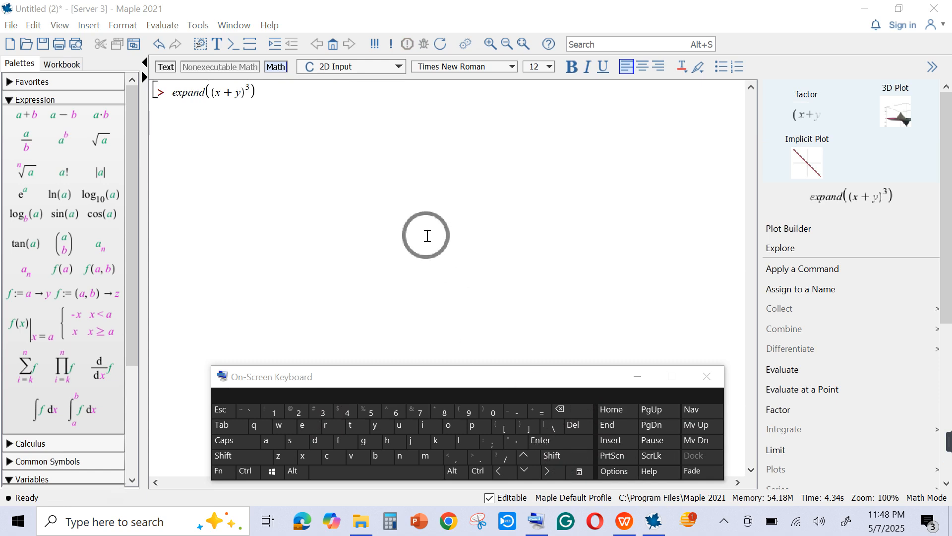
- Evaluate the expand command for (x + y)^3
{"action": "left_click", "coordinate": [424, 102]}
{"action": "left_click", "coordinate": [547, 442]}
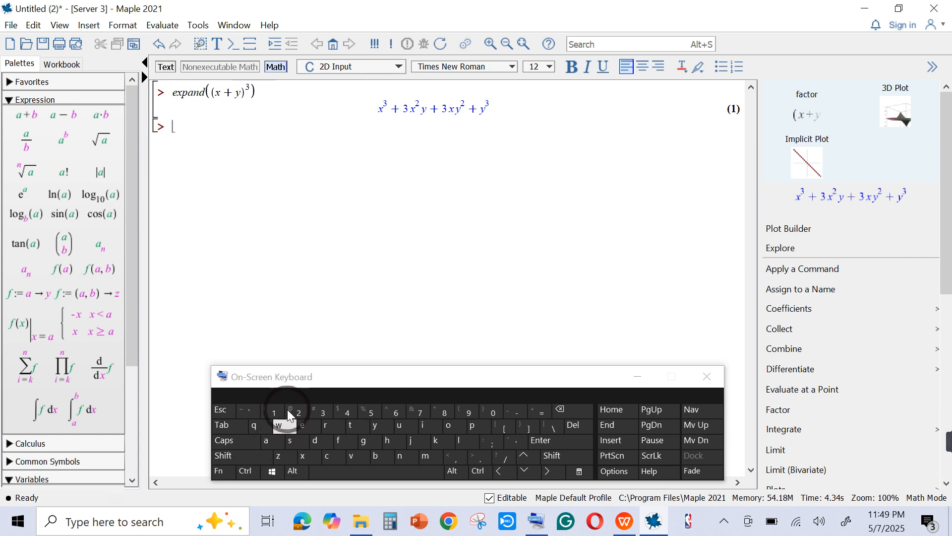
- Enter expand followed by an opening parenthesis at the second worksheet prompt
{"action": "left_click", "coordinate": [311, 430]}
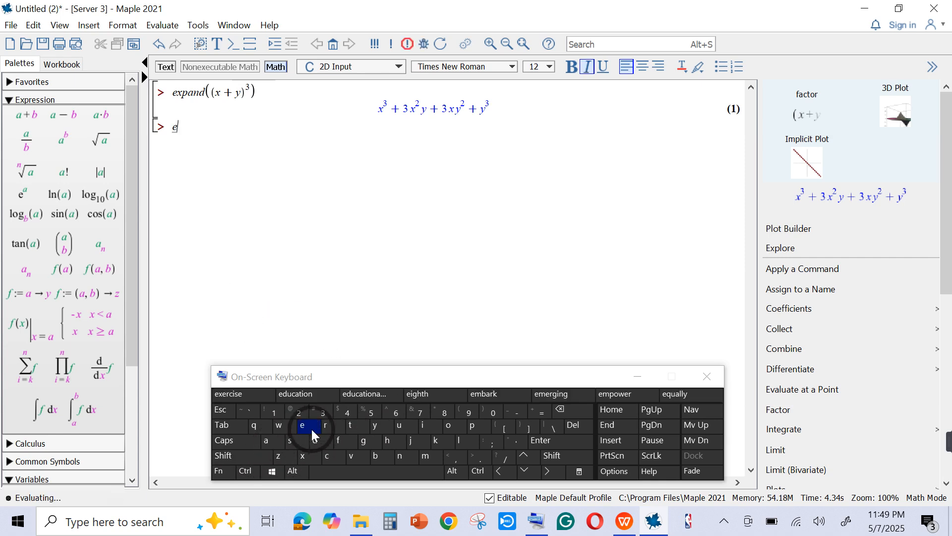
{"action": "left_click", "coordinate": [311, 457]}
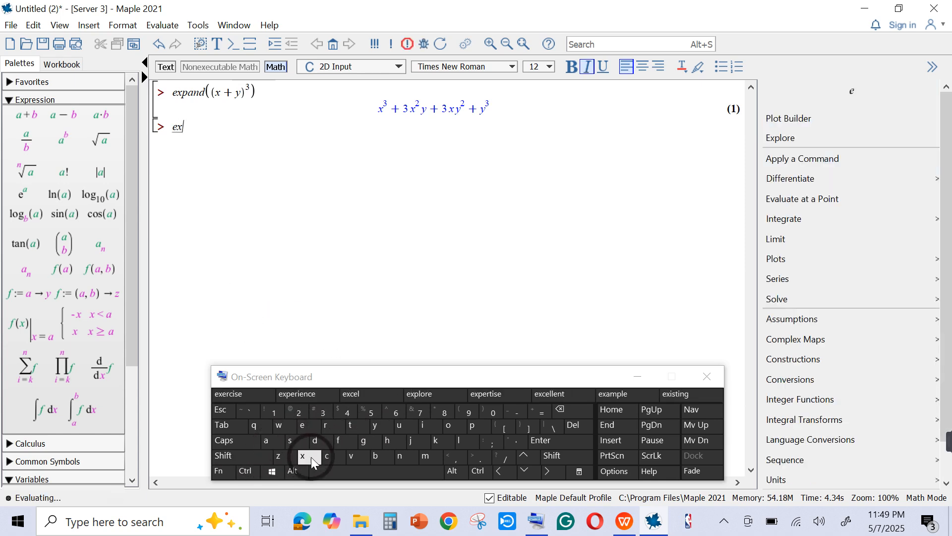
{"action": "left_click", "coordinate": [481, 426]}
{"action": "left_click", "coordinate": [265, 440]}
{"action": "left_click", "coordinate": [416, 460]}
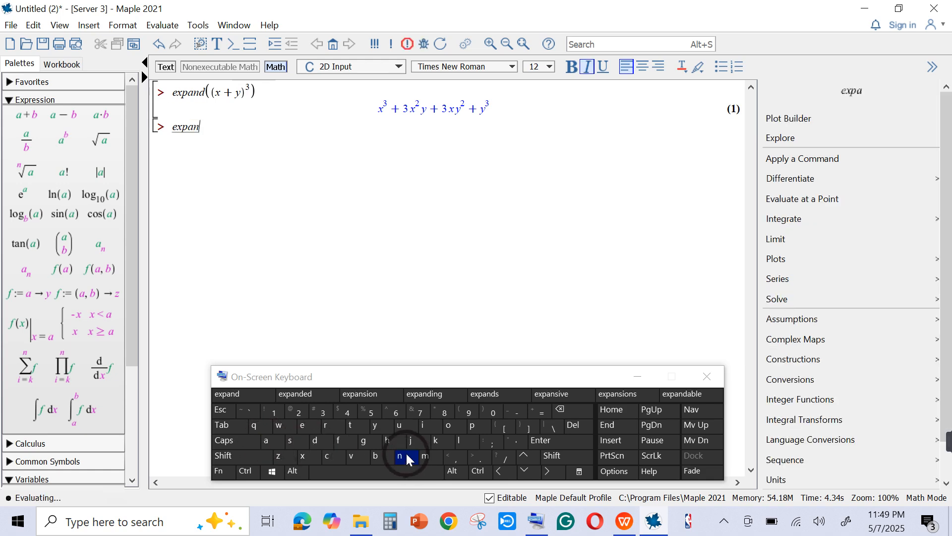
{"action": "left_click", "coordinate": [321, 444]}
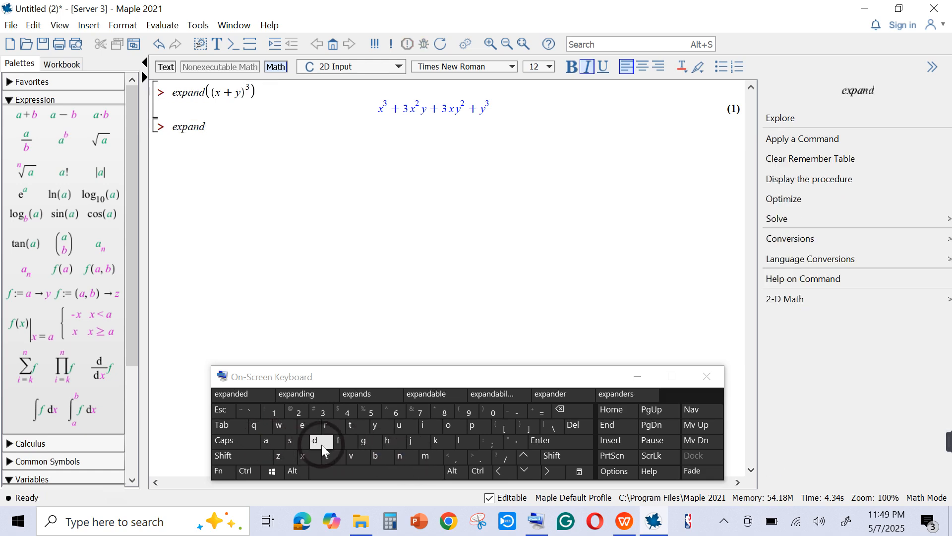
{"action": "left_click", "coordinate": [262, 455]}
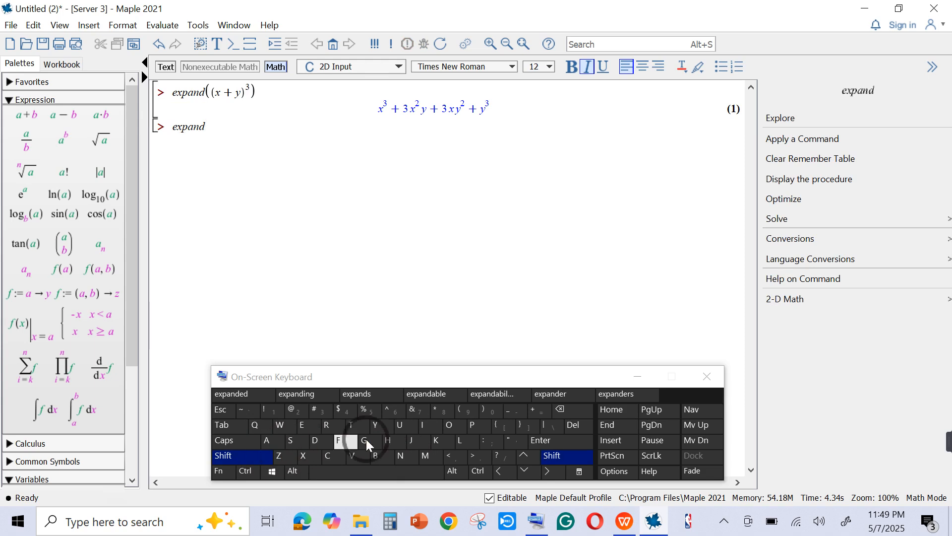
{"action": "left_click", "coordinate": [460, 413]}
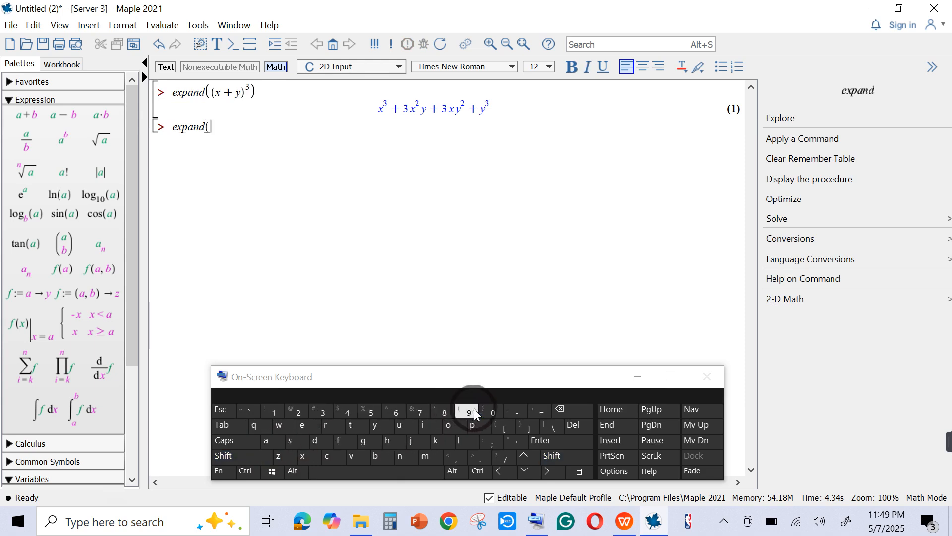
{"action": "left_click", "coordinate": [267, 457]}
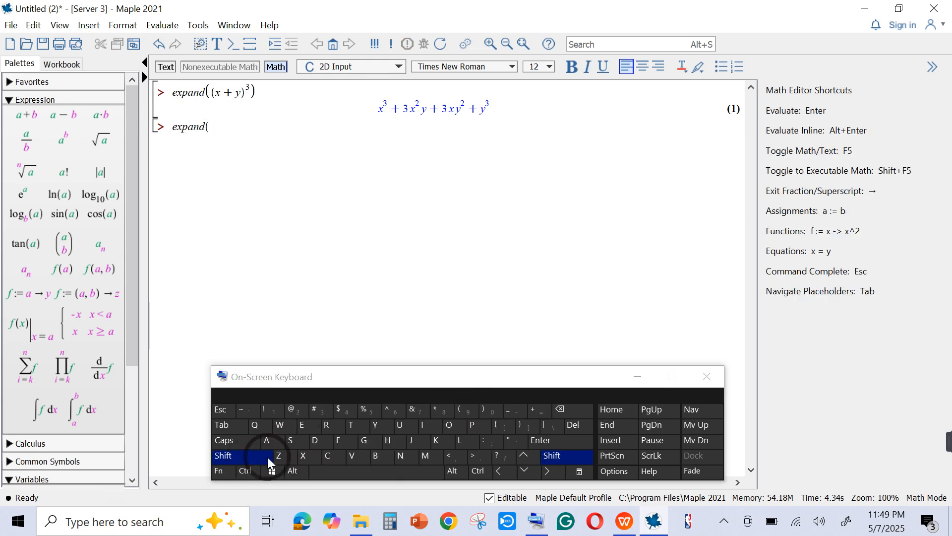
{"action": "left_click", "coordinate": [470, 414]}
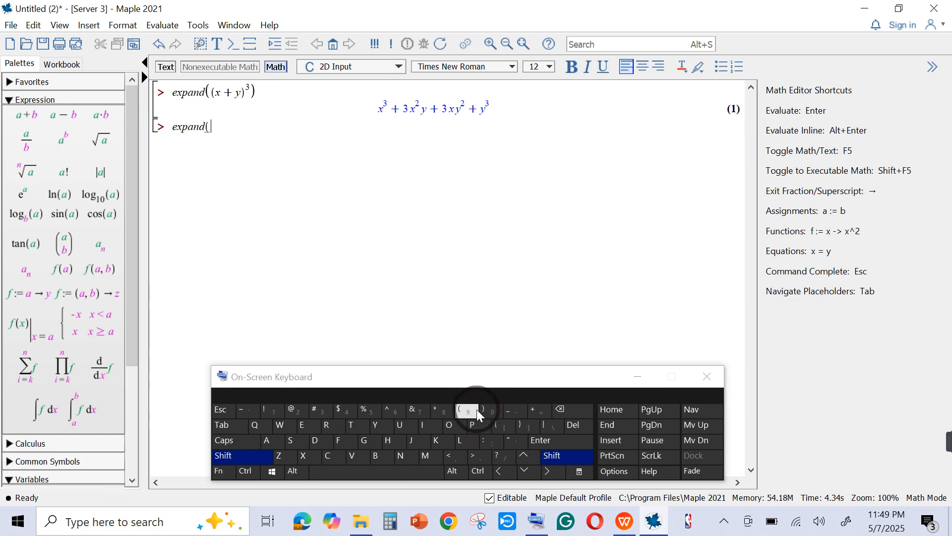
{"action": "left_click", "coordinate": [546, 410]}
{"action": "left_click", "coordinate": [560, 410]}
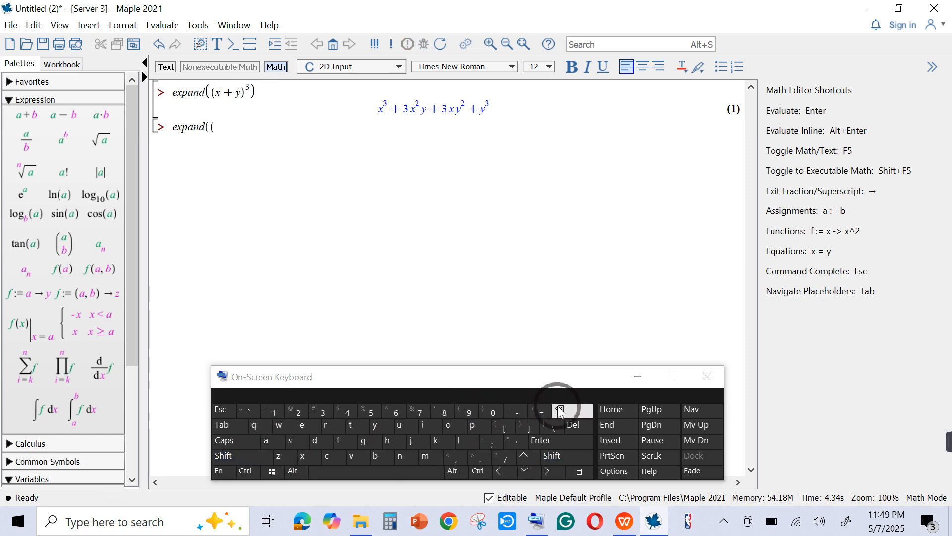
- Close the parentheses of the second expand command and place the cursor between them
{"action": "left_click", "coordinate": [263, 456]}
{"action": "left_click", "coordinate": [337, 454]}
{"action": "left_click", "coordinate": [484, 412]}
{"action": "left_click", "coordinate": [267, 177]}
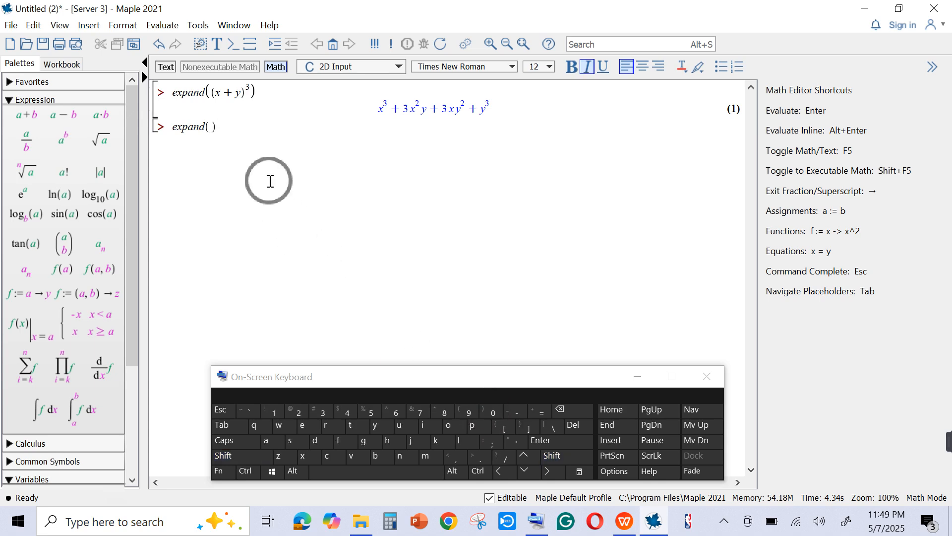
{"action": "left_click", "coordinate": [212, 127]}
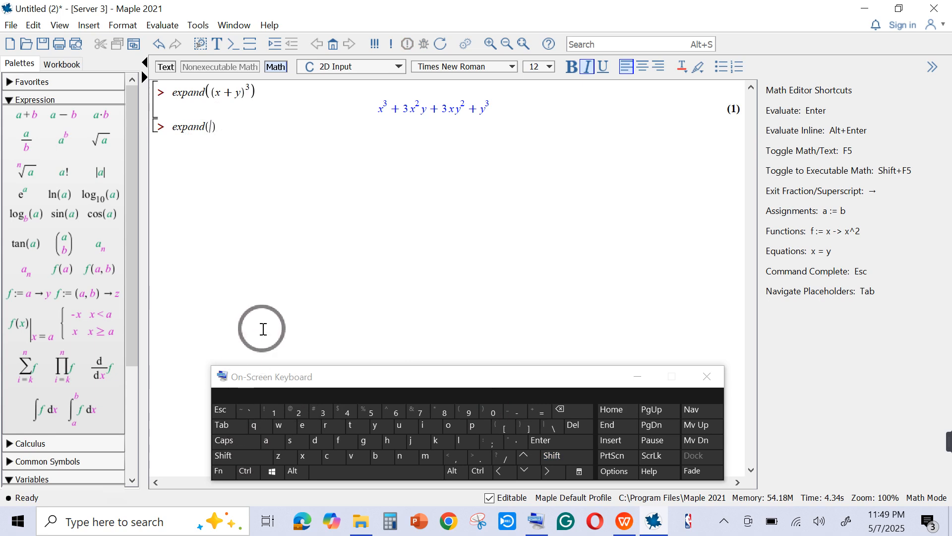
- Enter cos(x + y) as the first term inside the second expand command
{"action": "left_click", "coordinate": [325, 455]}
{"action": "left_click", "coordinate": [457, 429]}
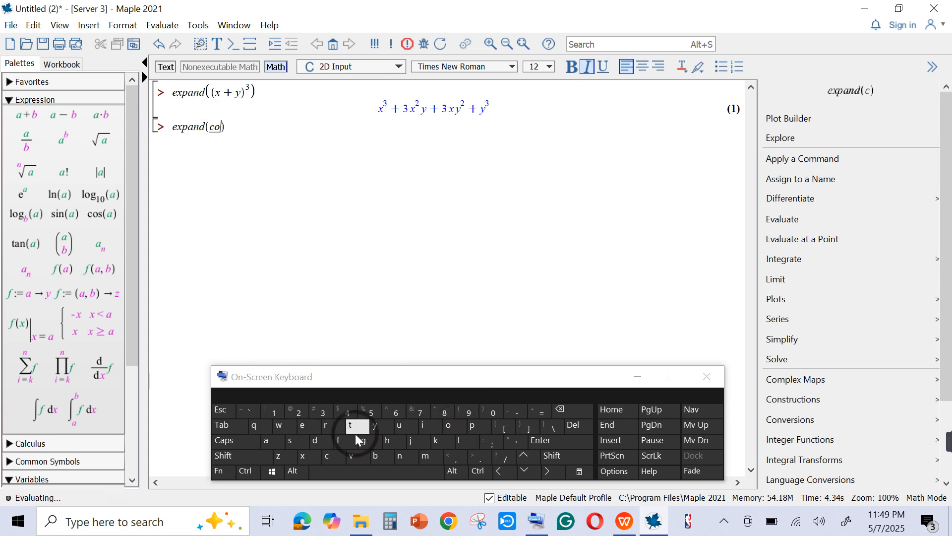
{"action": "left_click", "coordinate": [299, 445]}
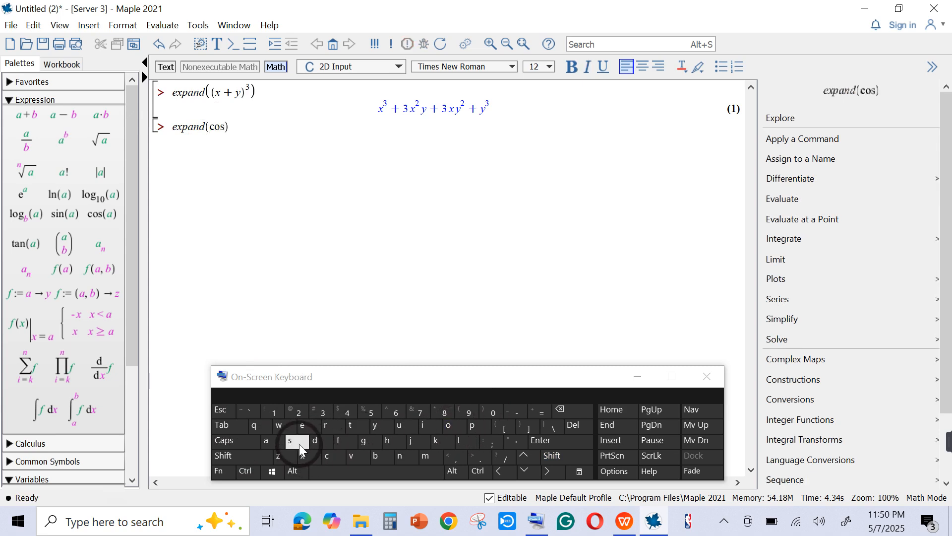
{"action": "left_click", "coordinate": [262, 453]}
{"action": "left_click", "coordinate": [475, 410]}
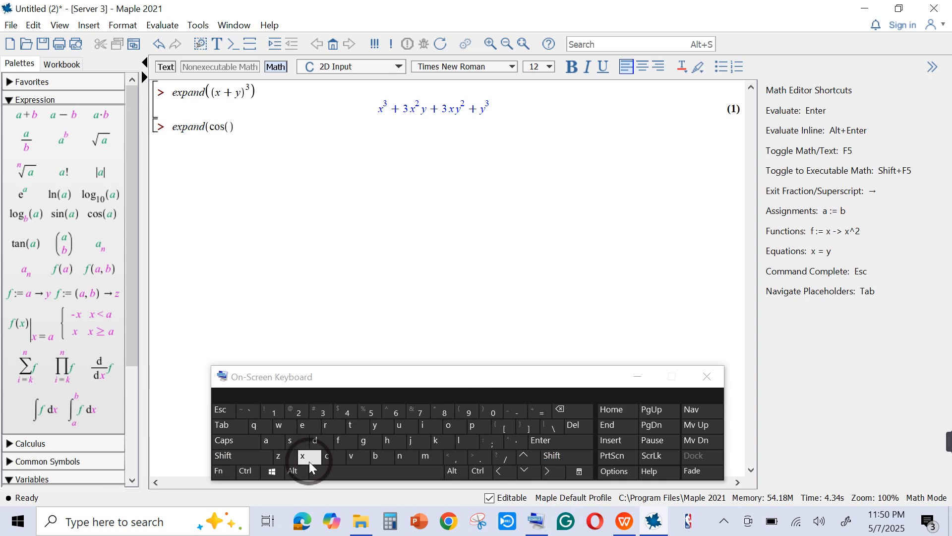
{"action": "left_click", "coordinate": [31, 120]}
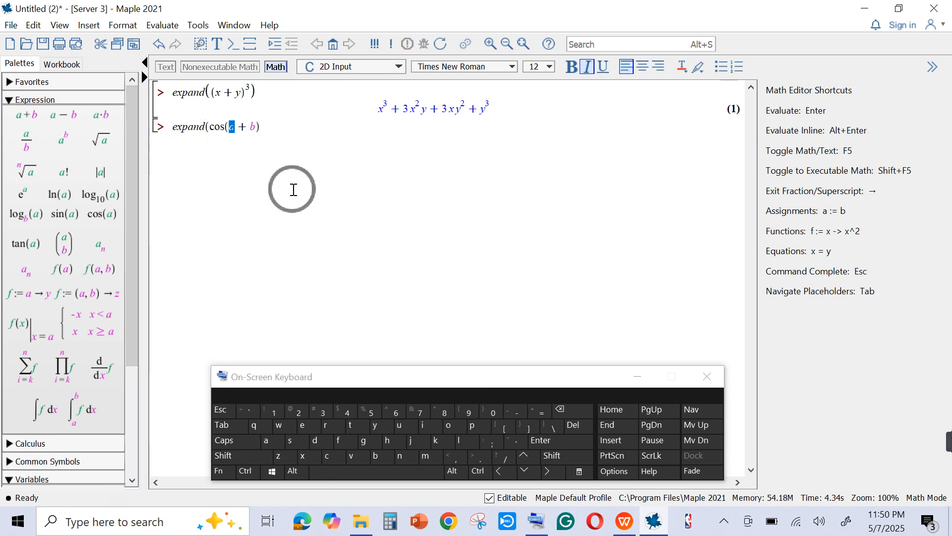
{"action": "left_click", "coordinate": [301, 459]}
{"action": "left_click", "coordinate": [253, 129]}
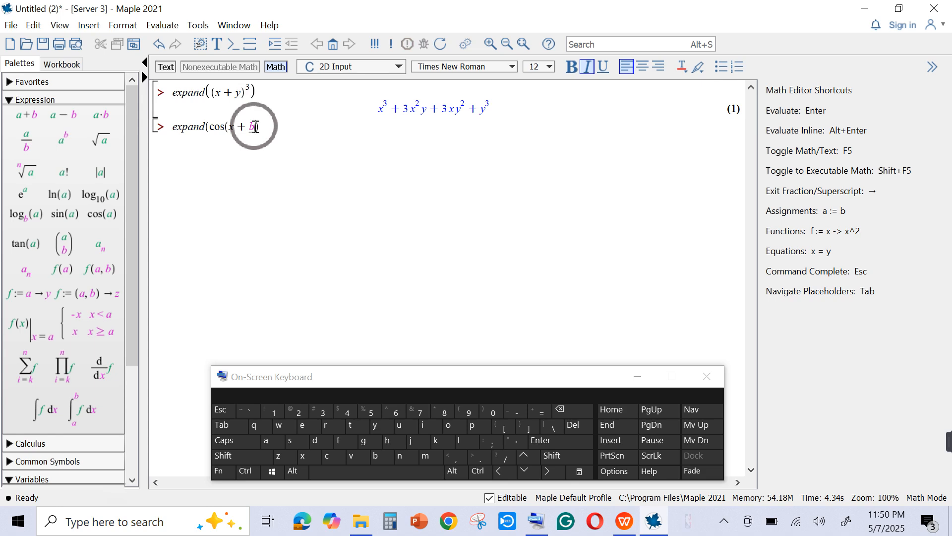
{"action": "double_click", "coordinate": [251, 127]}
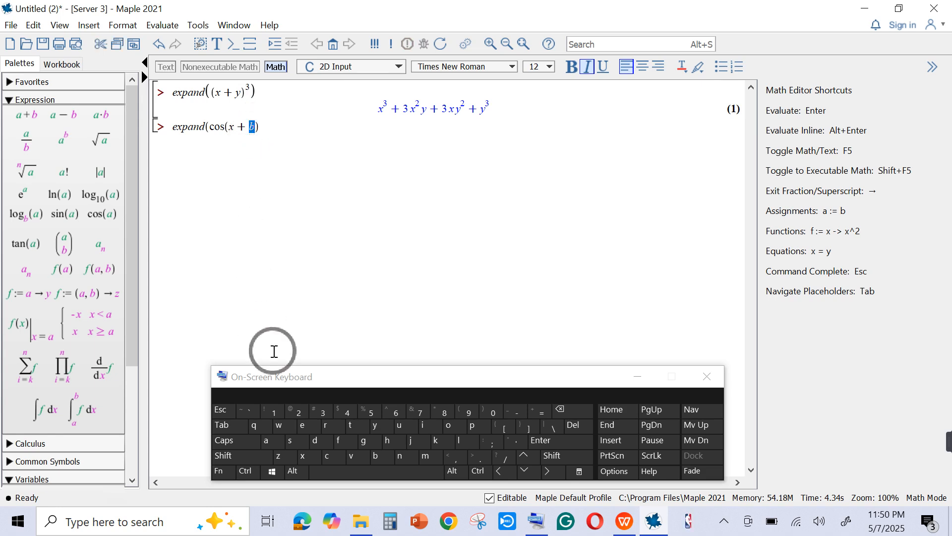
{"action": "left_click", "coordinate": [378, 432]}
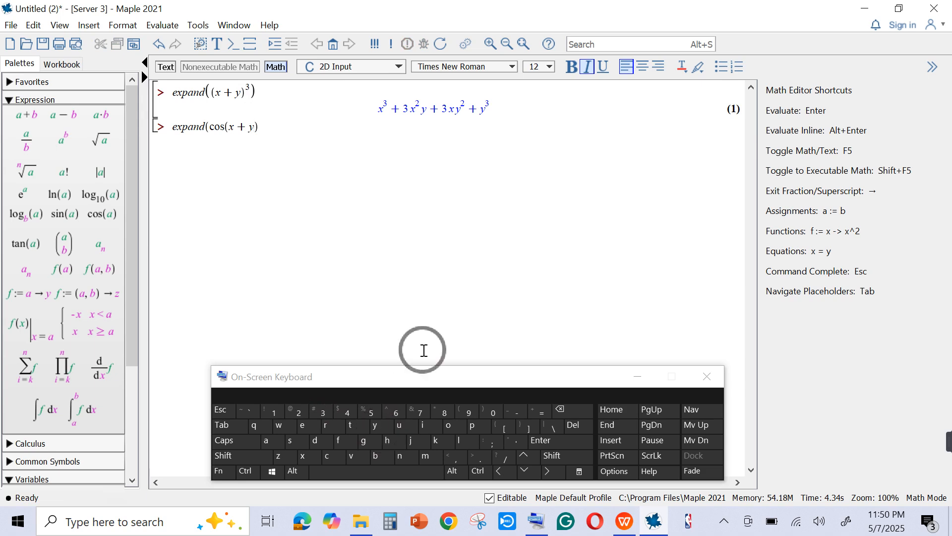
- Append a plus sign and a sine function template after cos(x + y)
{"action": "left_click", "coordinate": [278, 134]}
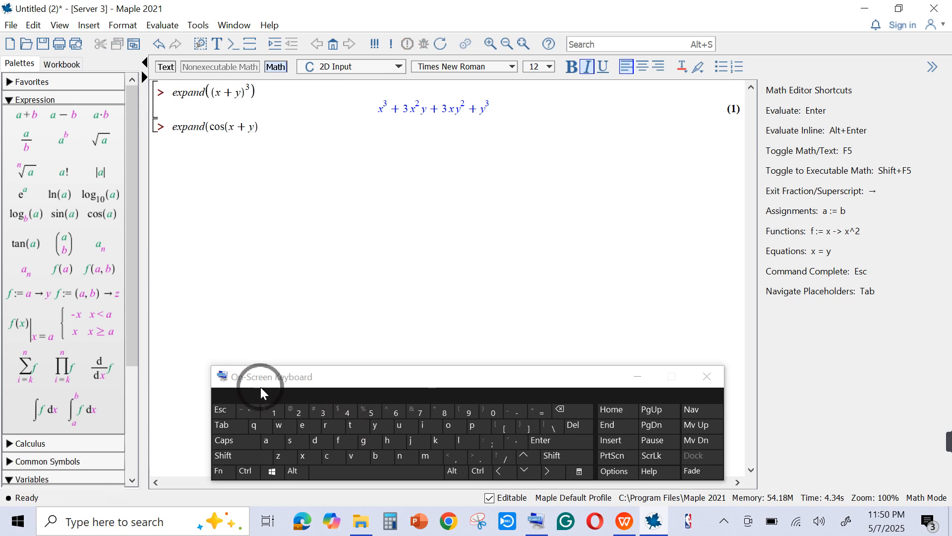
{"action": "left_click", "coordinate": [261, 457]}
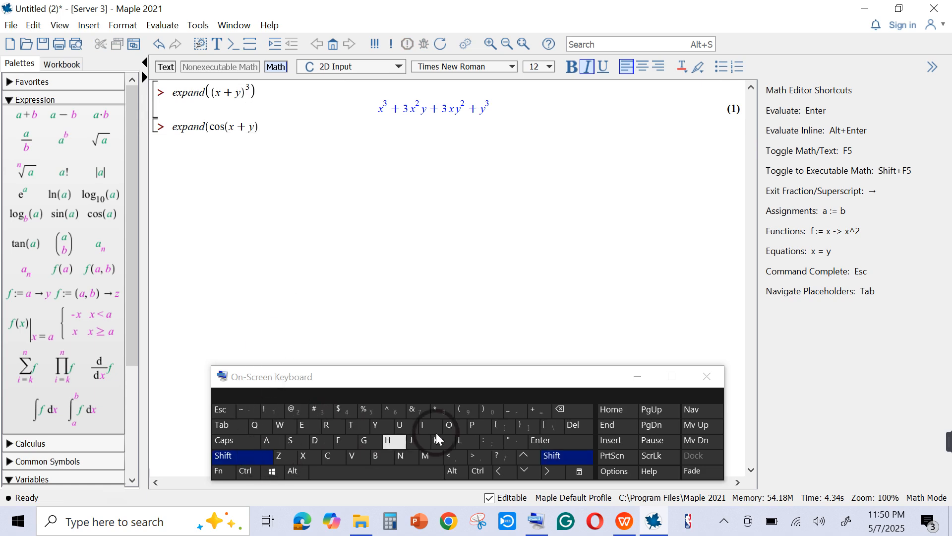
{"action": "left_click", "coordinate": [539, 411]}
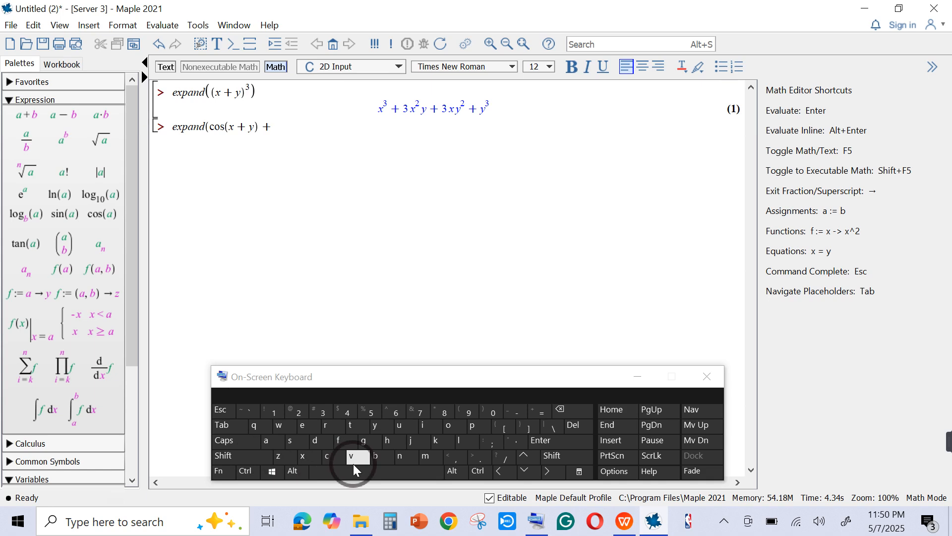
{"action": "left_click", "coordinate": [75, 216]}
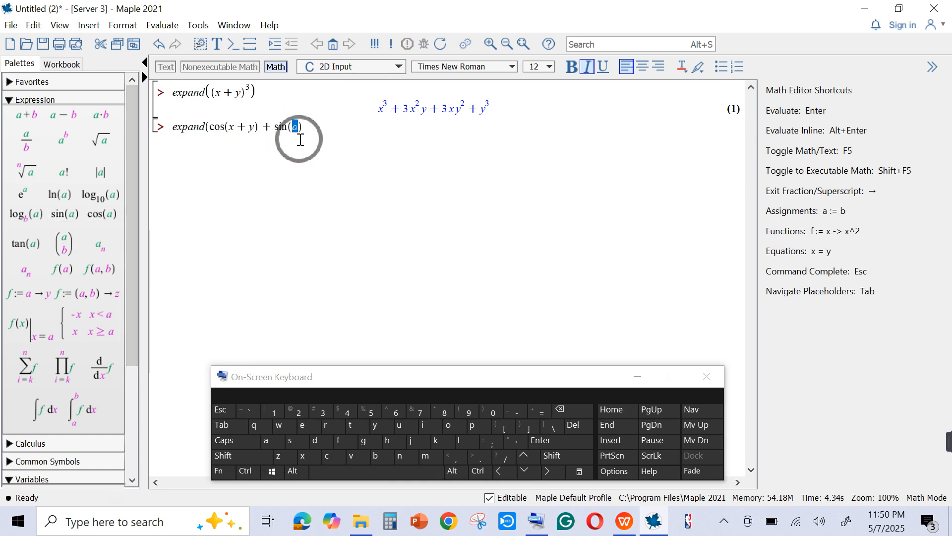
- Fill in x − y as the argument of the sine function
{"action": "left_click", "coordinate": [36, 122]}
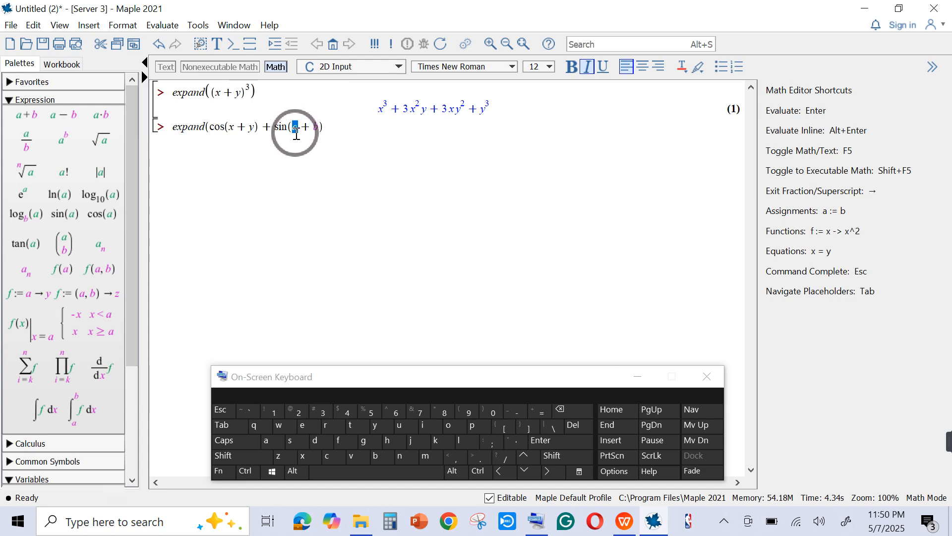
{"action": "left_click", "coordinate": [307, 456]}
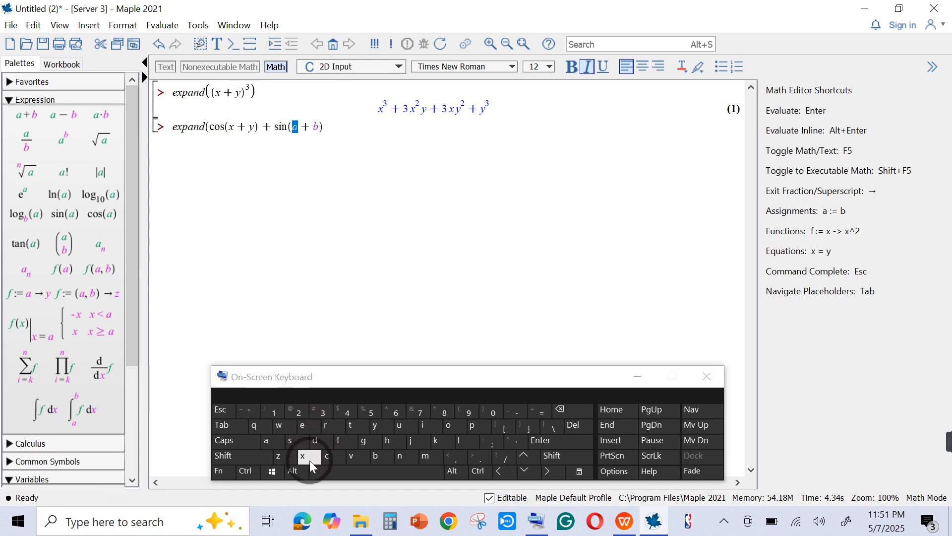
{"action": "left_click", "coordinate": [302, 128]}
{"action": "double_click", "coordinate": [302, 128]}
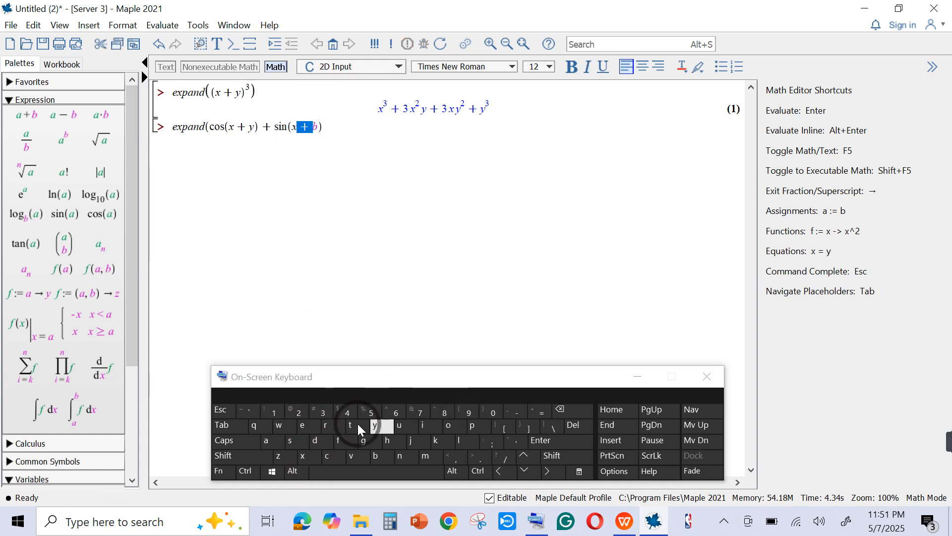
{"action": "left_click", "coordinate": [516, 411]}
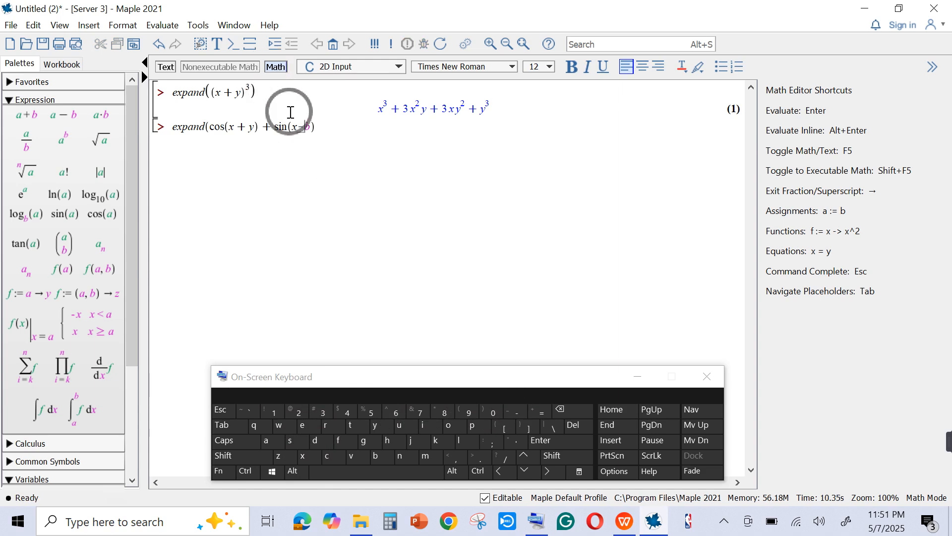
{"action": "double_click", "coordinate": [308, 127]}
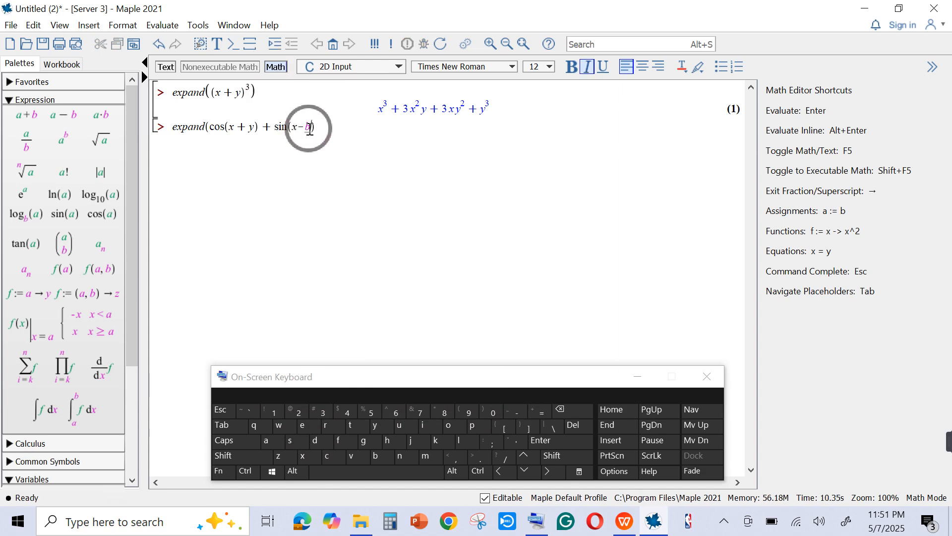
{"action": "left_click", "coordinate": [381, 426]}
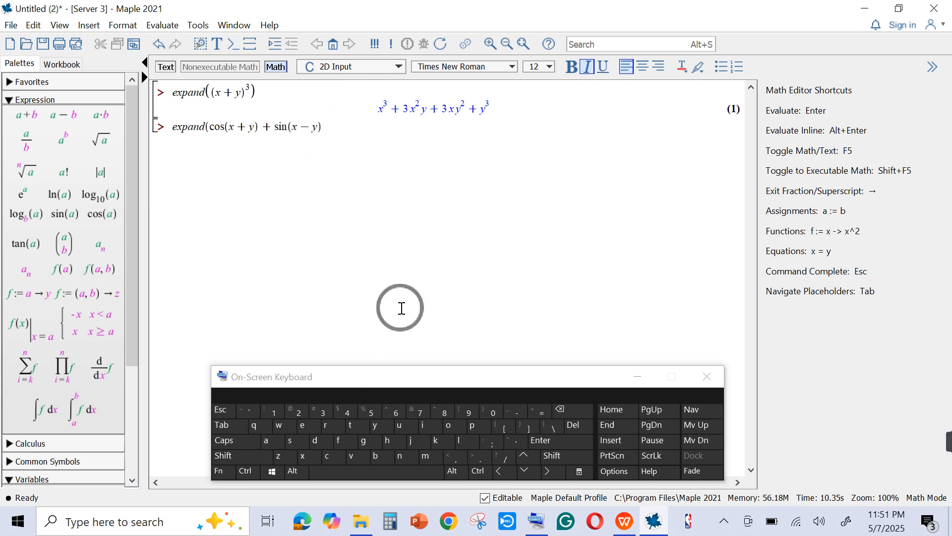
- Complete the second expand command with its outer closing parenthesis and evaluate it
{"action": "left_click", "coordinate": [557, 446]}
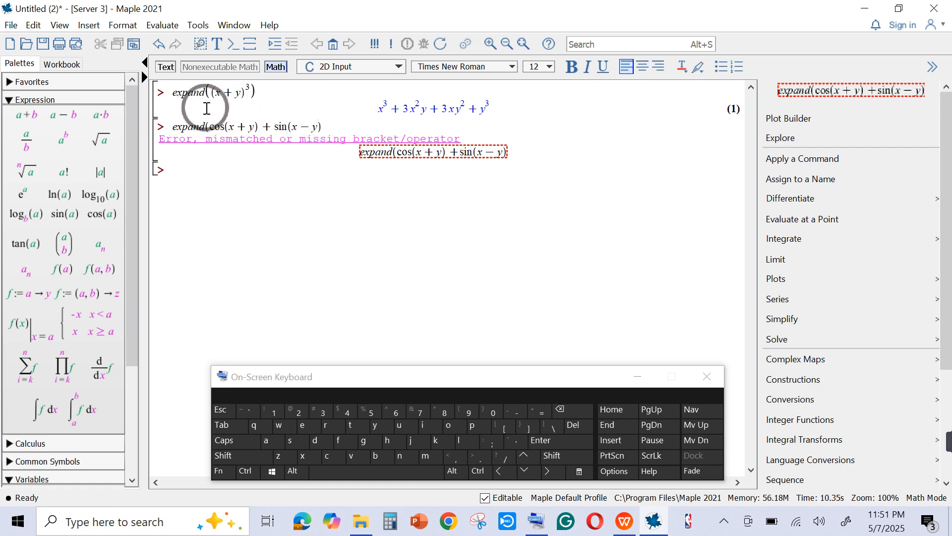
{"action": "left_click", "coordinate": [330, 126]}
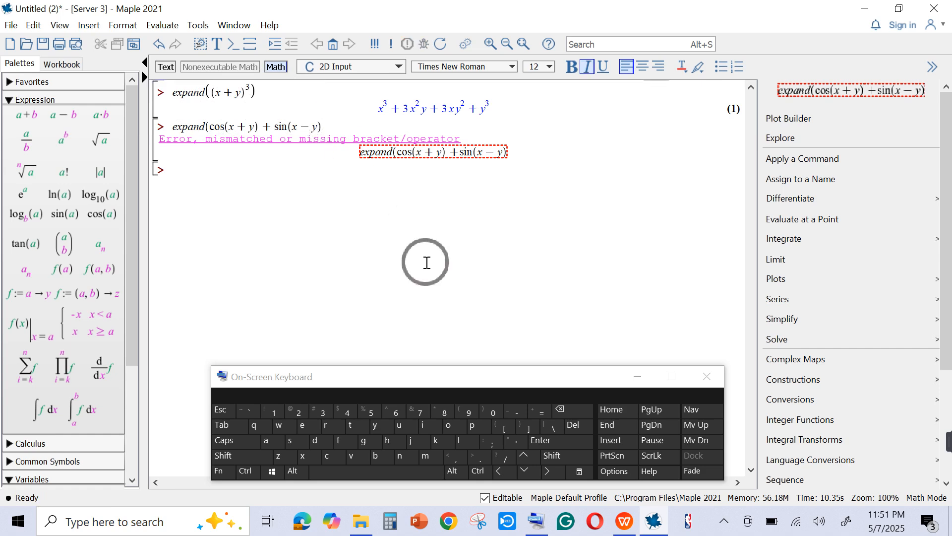
{"action": "left_click", "coordinate": [233, 457]}
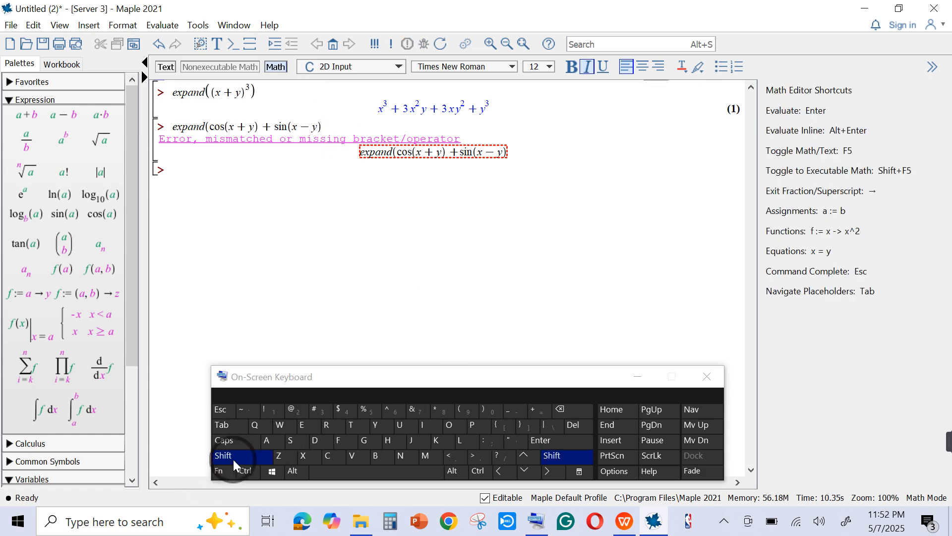
{"action": "left_click", "coordinate": [480, 408]}
{"action": "key", "text": "Return"}
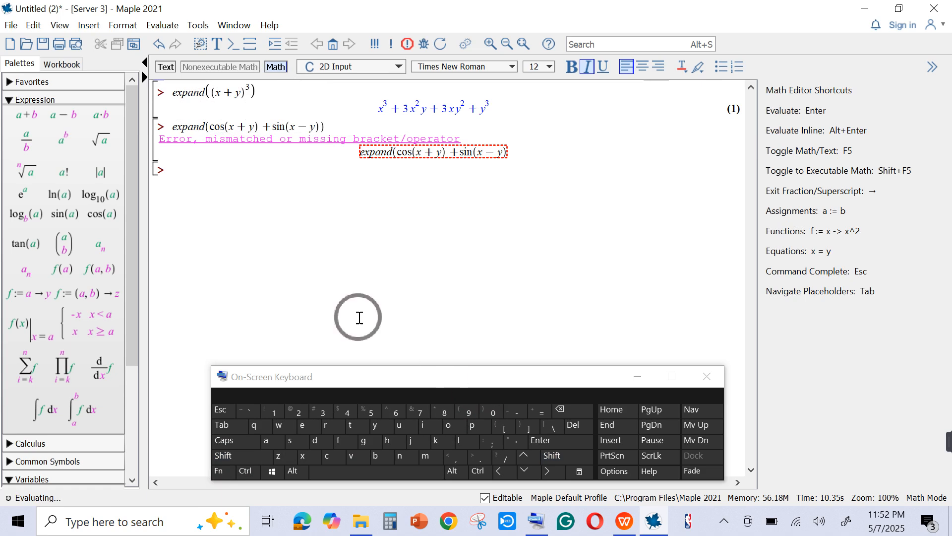
{"action": "left_click", "coordinate": [549, 441]}
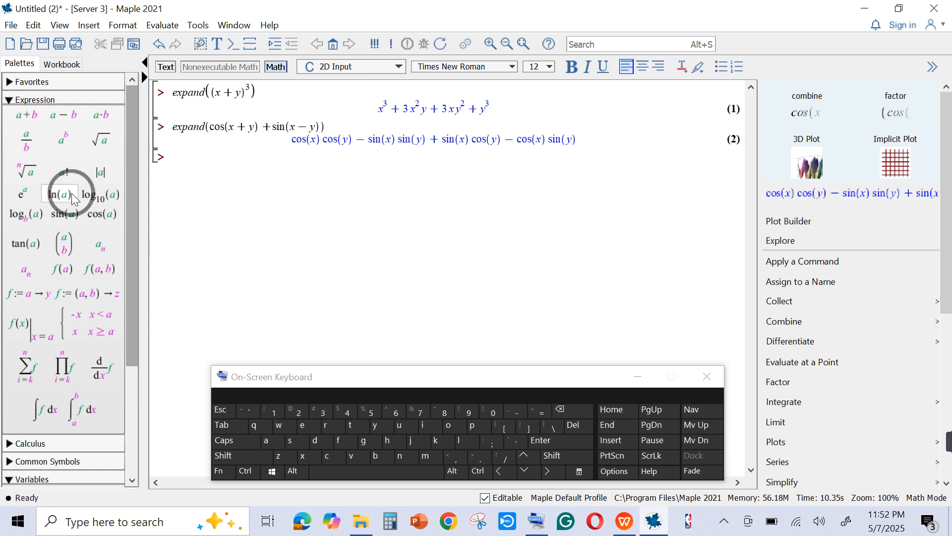
- Insert the difference template a − b at the third prompt and enclose it in parentheses
{"action": "left_click", "coordinate": [57, 120]}
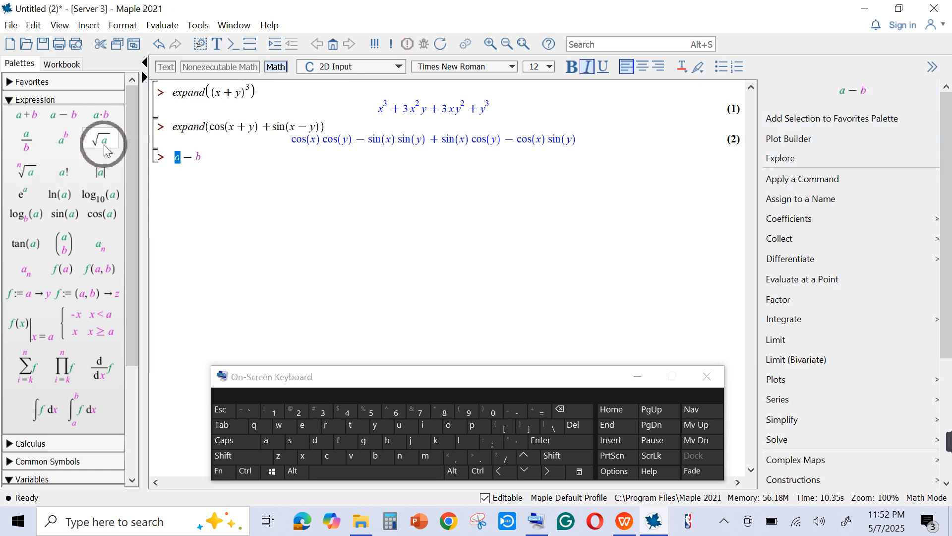
{"action": "left_click", "coordinate": [172, 156]}
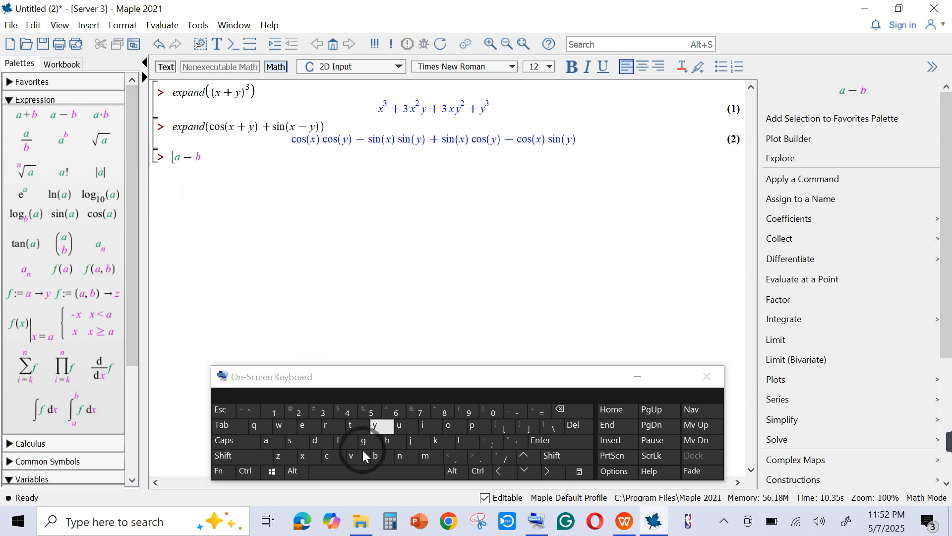
{"action": "left_click", "coordinate": [240, 460]}
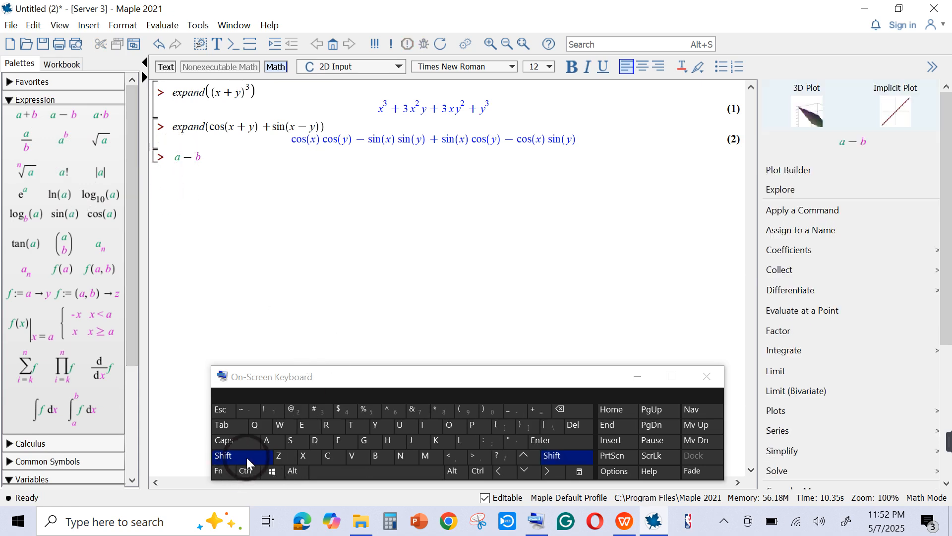
{"action": "left_click", "coordinate": [466, 411]}
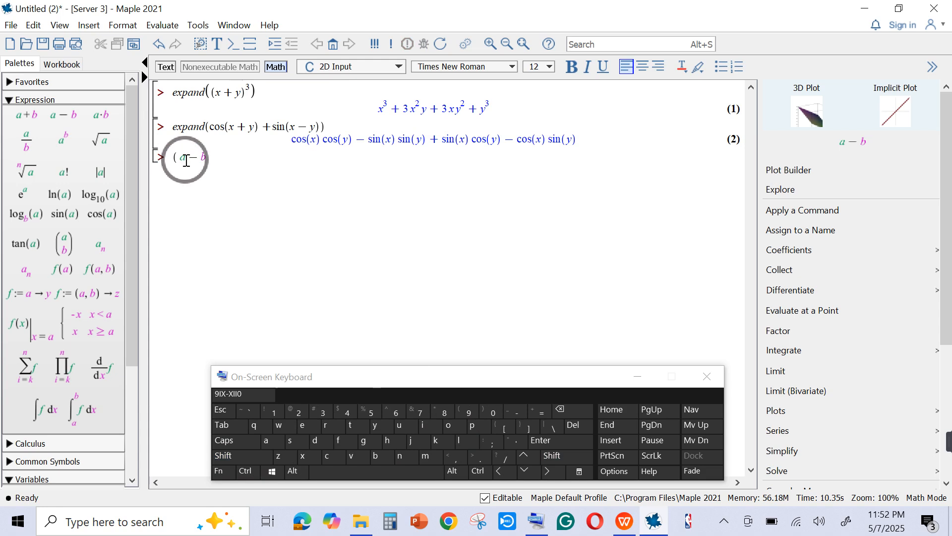
{"action": "left_click", "coordinate": [211, 158]}
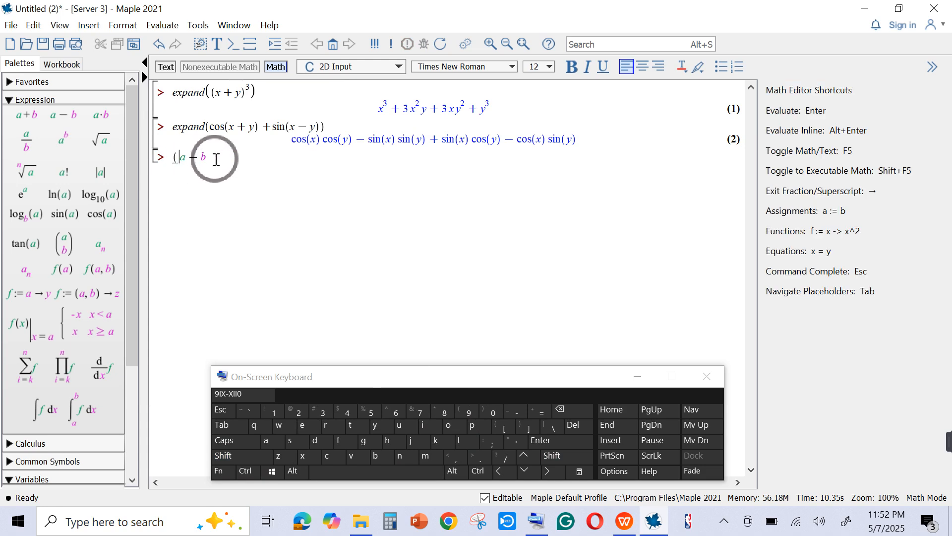
{"action": "left_click", "coordinate": [225, 452]}
{"action": "left_click", "coordinate": [484, 413]}
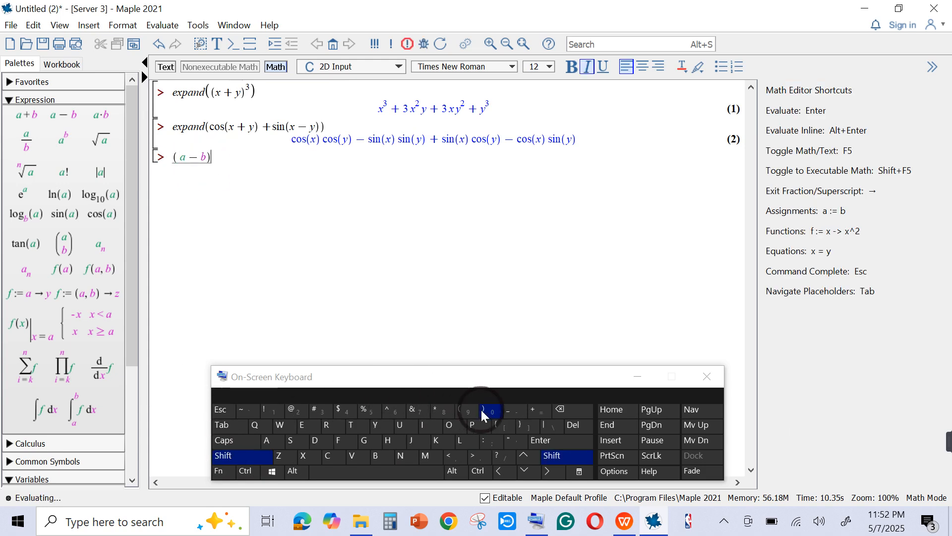
- Insert the coefficient 2 before a in the expression at the third prompt
{"action": "left_click", "coordinate": [180, 157]}
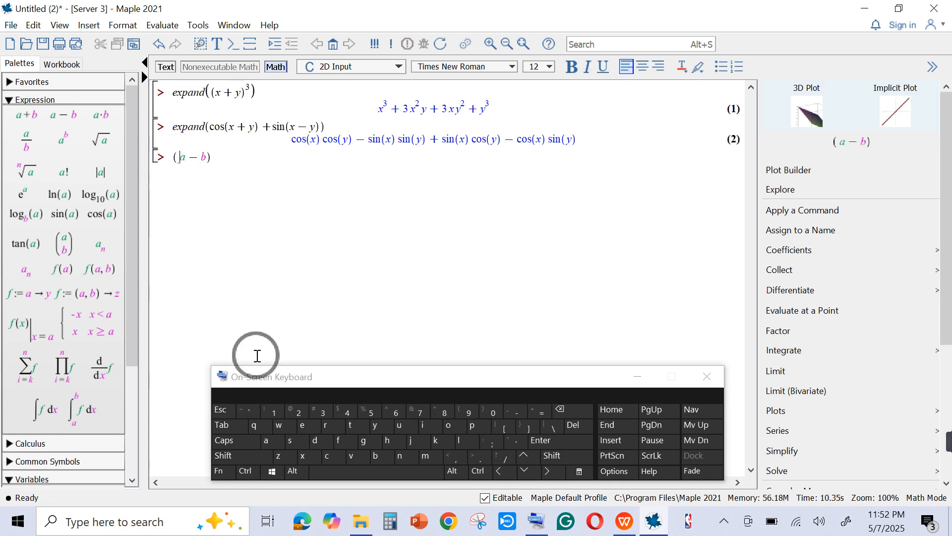
{"action": "left_click", "coordinate": [293, 413]}
{"action": "left_click", "coordinate": [240, 169]}
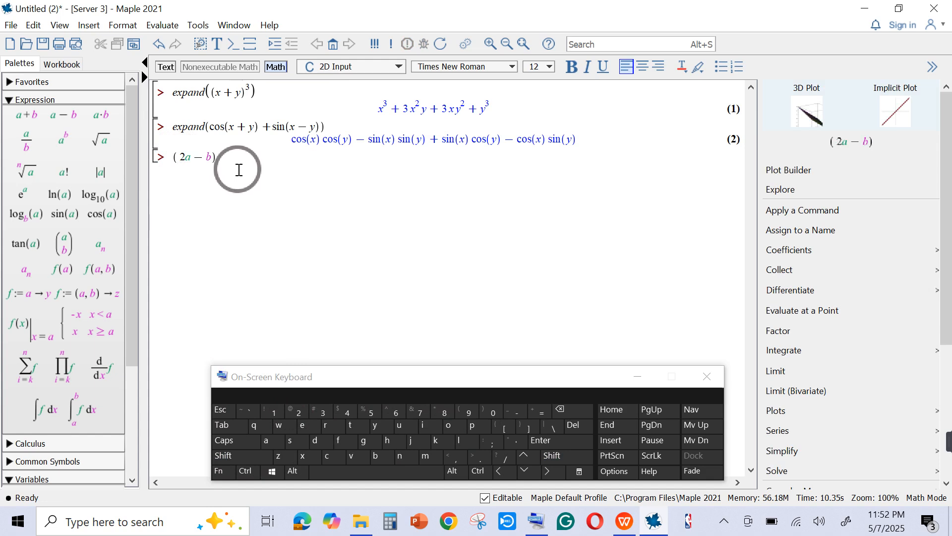
- Raise the parenthesized expression (2a − b) to the power 2
{"action": "left_click", "coordinate": [214, 157]}
{"action": "left_click", "coordinate": [228, 162]}
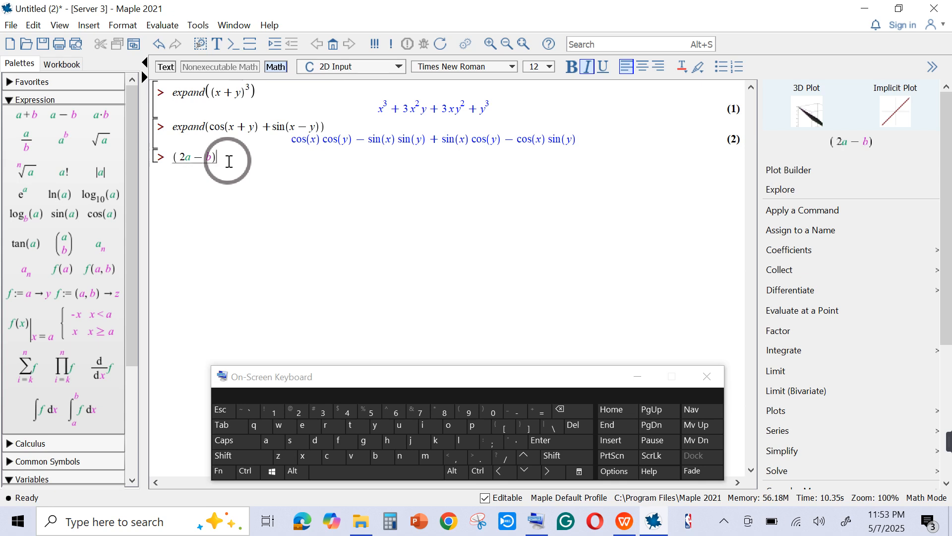
{"action": "left_click", "coordinate": [224, 162]}
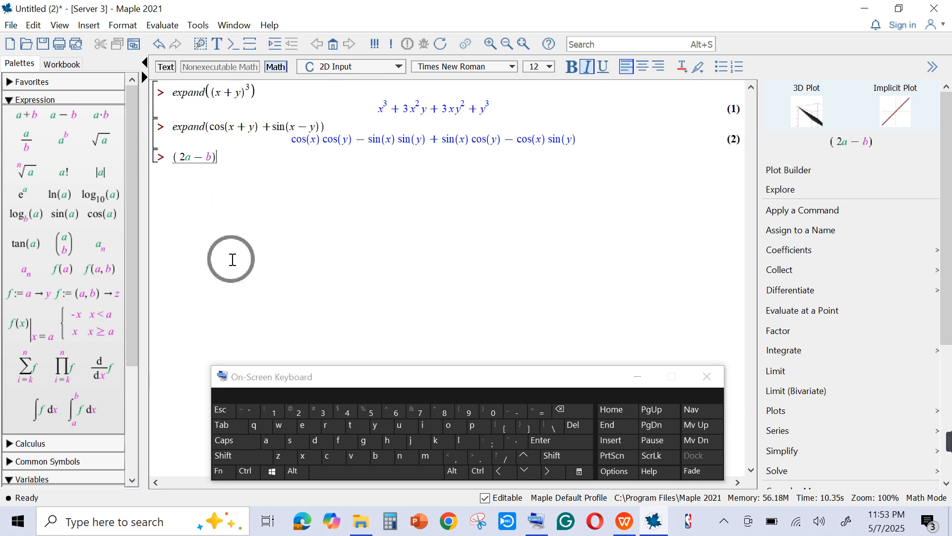
{"action": "left_click", "coordinate": [236, 456]}
{"action": "left_click", "coordinate": [353, 425]}
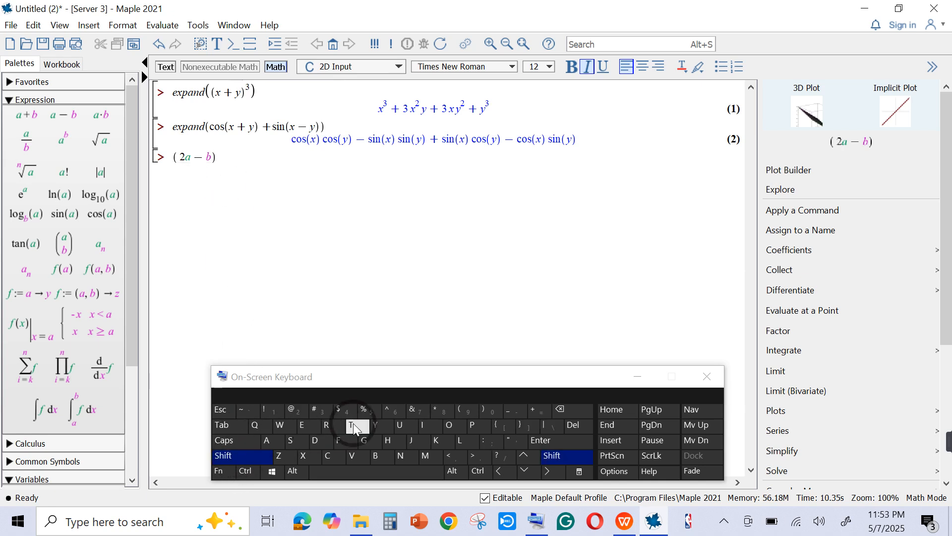
{"action": "left_click", "coordinate": [392, 411]}
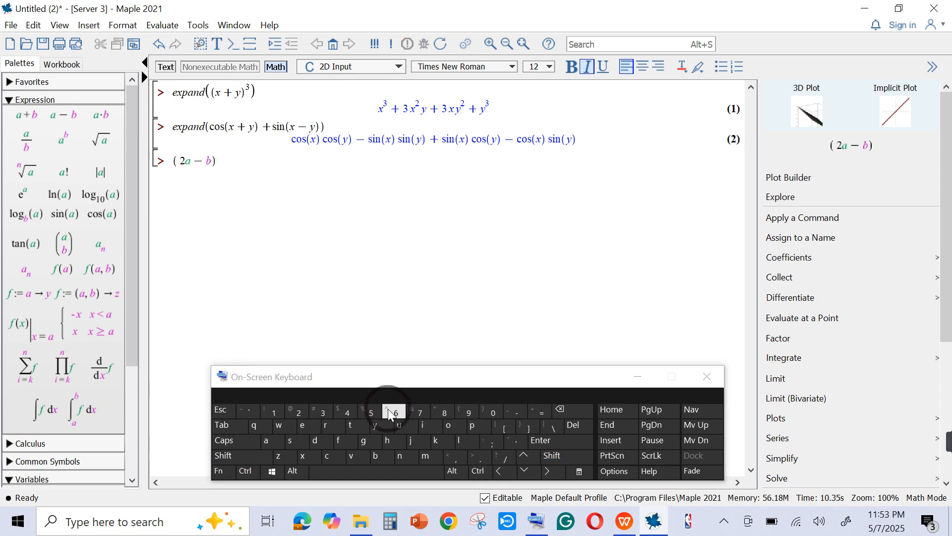
{"action": "left_click", "coordinate": [298, 411]}
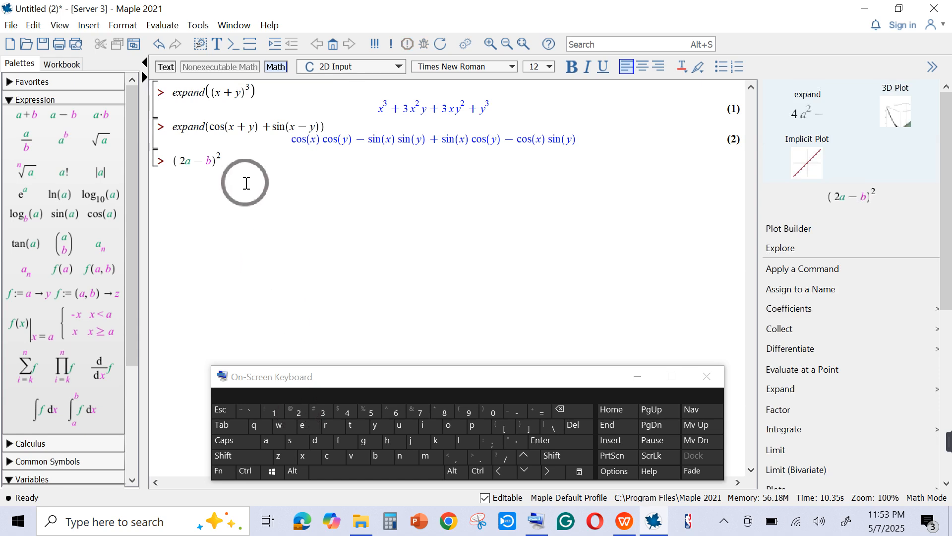
- Append a plus sign and an empty pair of parentheses after (2a − b)^2 at the third prompt
{"action": "left_click", "coordinate": [234, 160]}
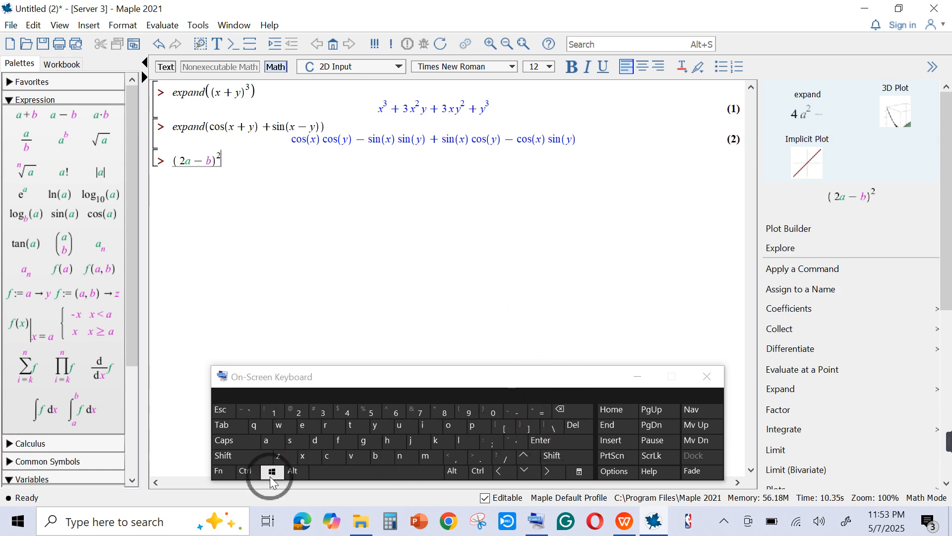
{"action": "left_click", "coordinate": [240, 460]}
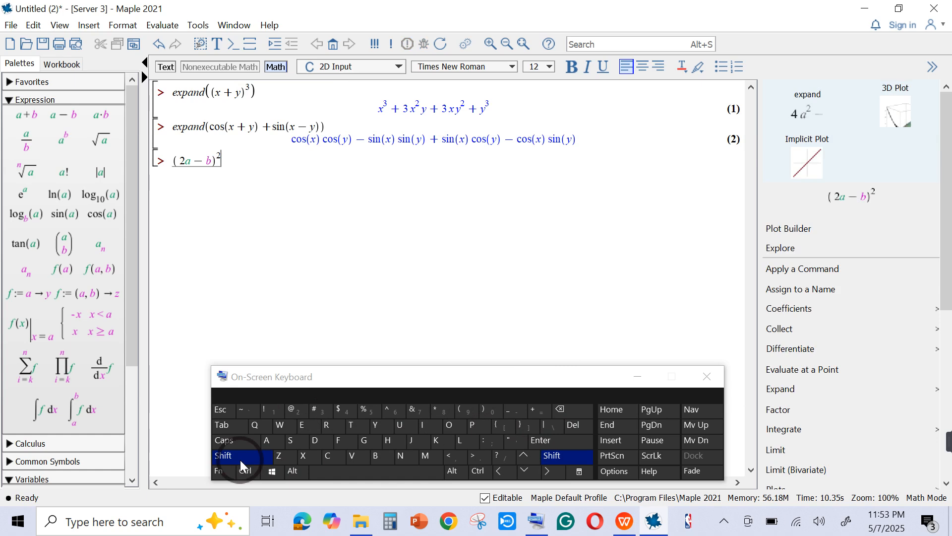
{"action": "left_click", "coordinate": [536, 412]}
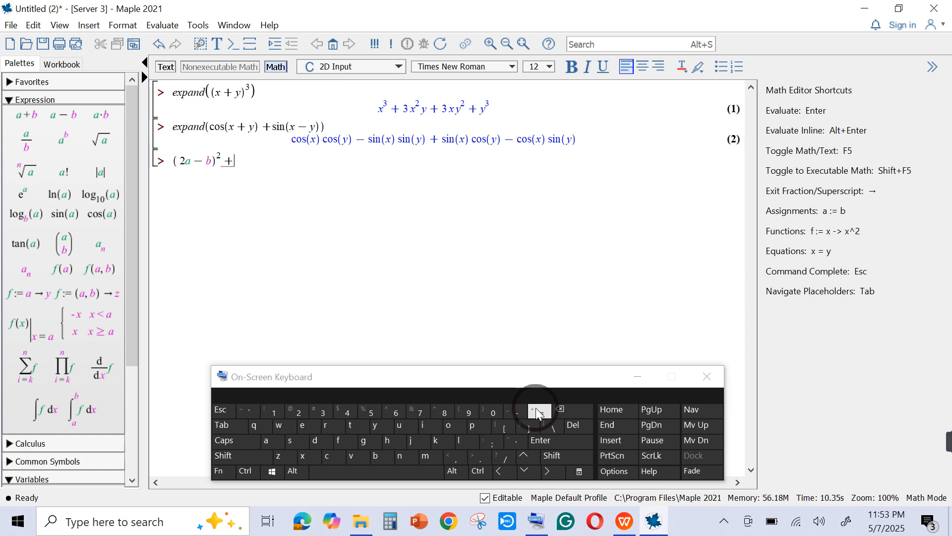
{"action": "left_click", "coordinate": [243, 457]}
{"action": "left_click", "coordinate": [461, 409]}
{"action": "left_click", "coordinate": [241, 455]}
{"action": "left_click", "coordinate": [471, 410]}
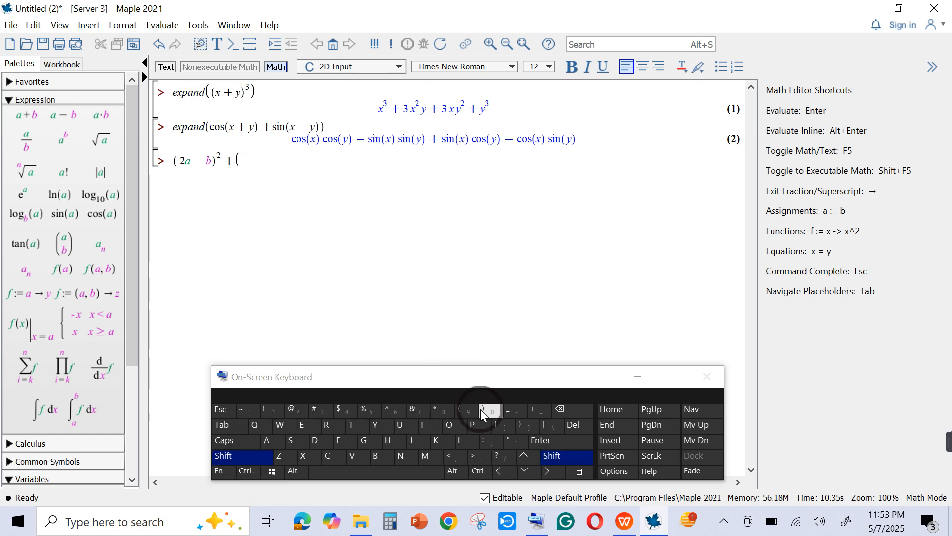
- Insert the sum template a + b inside the empty parentheses and put the coefficient 3 before b
{"action": "left_click", "coordinate": [242, 162]}
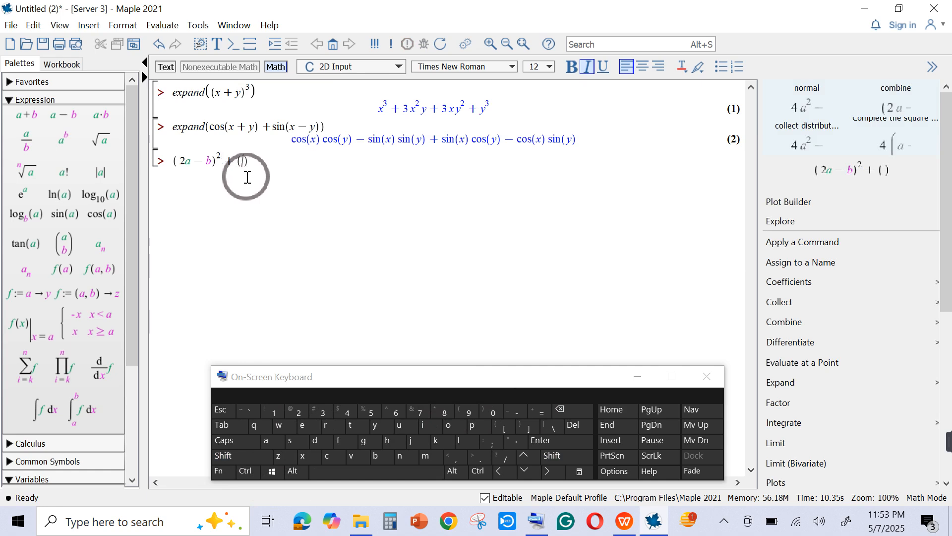
{"action": "left_click", "coordinate": [23, 118]}
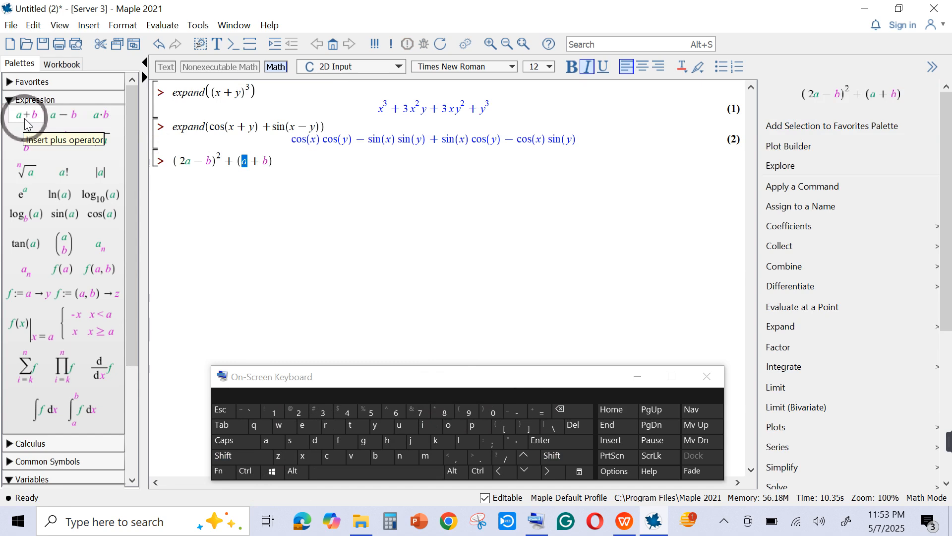
{"action": "left_click", "coordinate": [262, 167]}
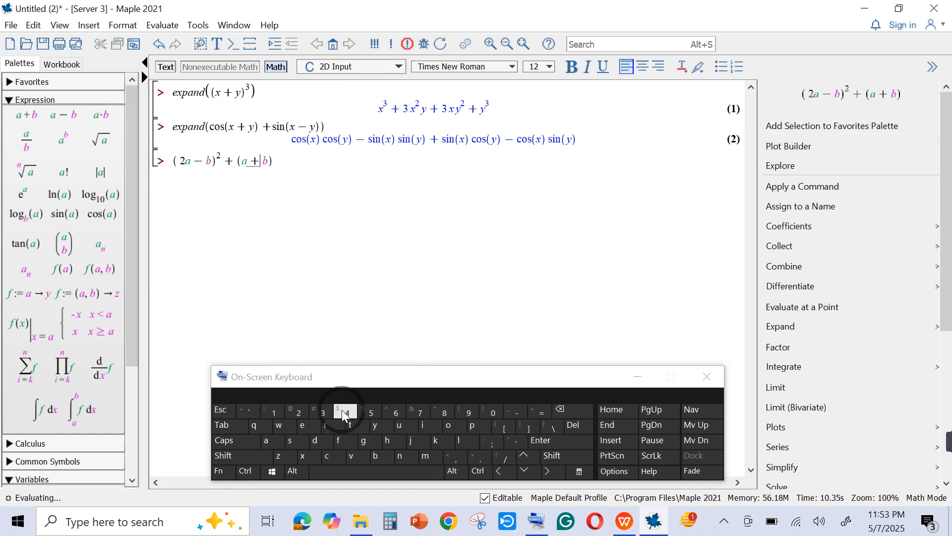
{"action": "left_click", "coordinate": [318, 413]}
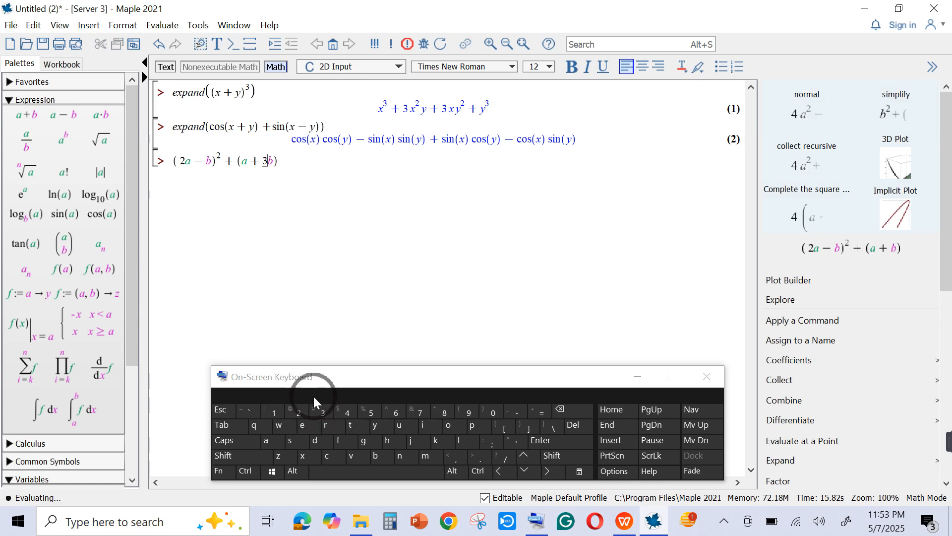
- Raise the parenthesized term (a + 3b) to the power 2 and evaluate the third expression
{"action": "double_click", "coordinate": [274, 161]}
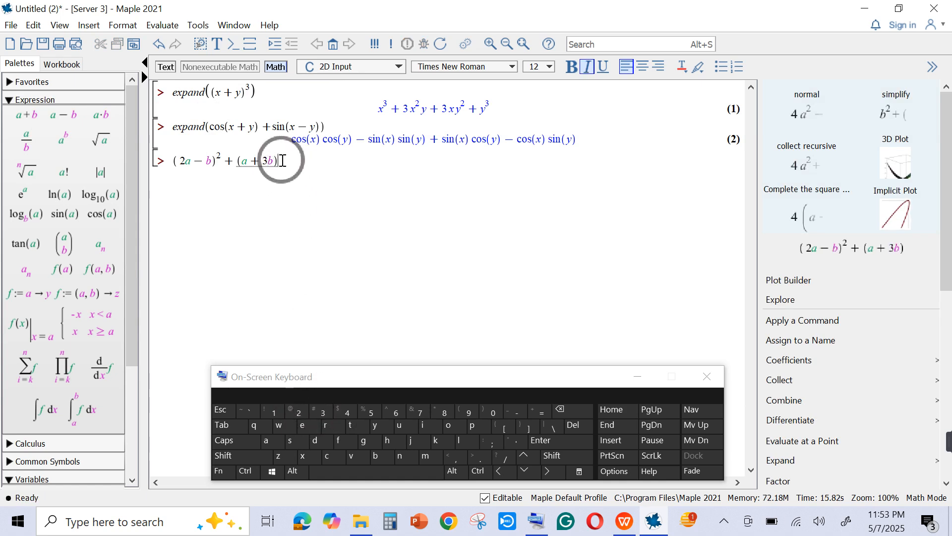
{"action": "left_click", "coordinate": [302, 185]}
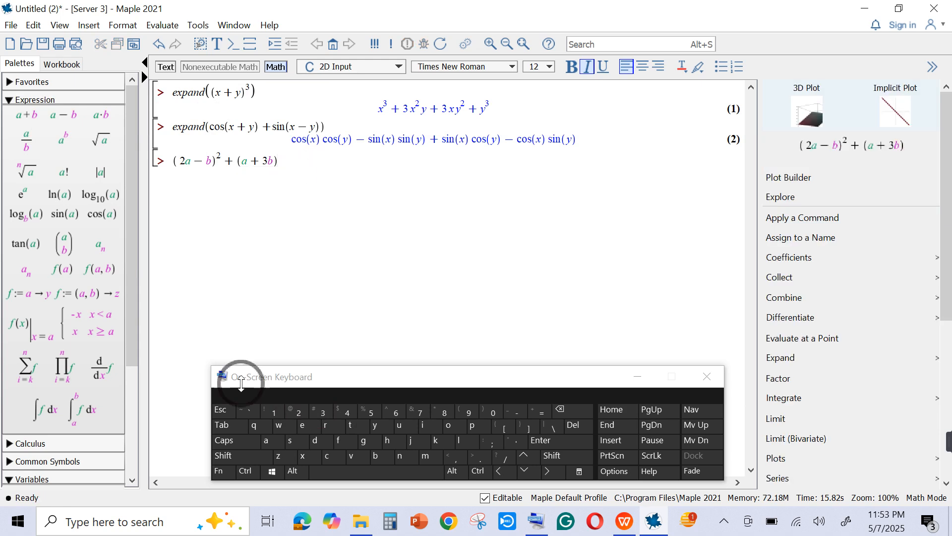
{"action": "left_click", "coordinate": [234, 455]}
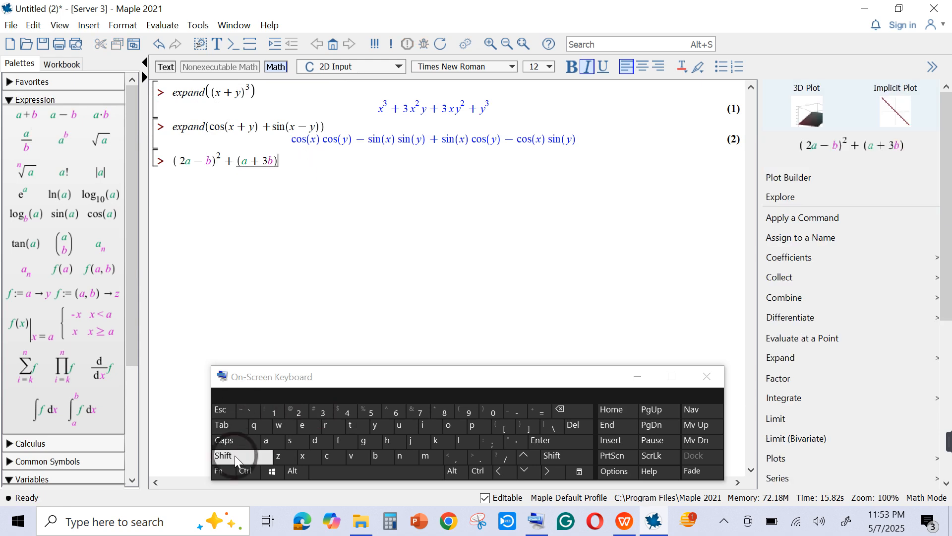
{"action": "left_click", "coordinate": [389, 412]}
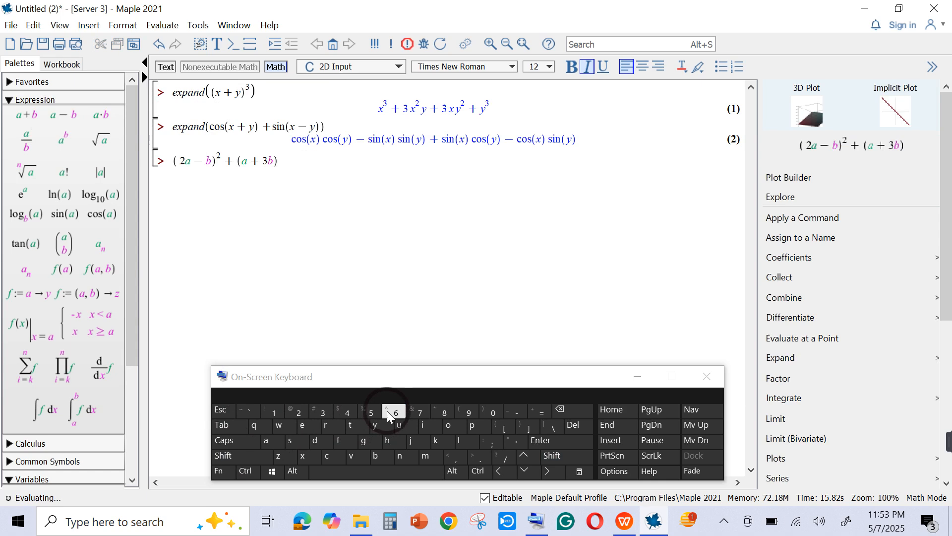
{"action": "left_click", "coordinate": [299, 414]}
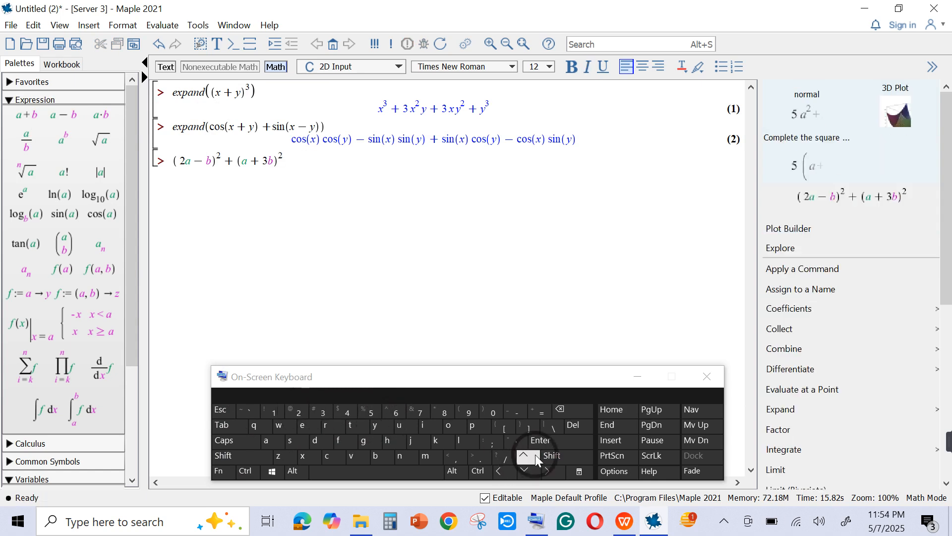
{"action": "left_click", "coordinate": [543, 444]}
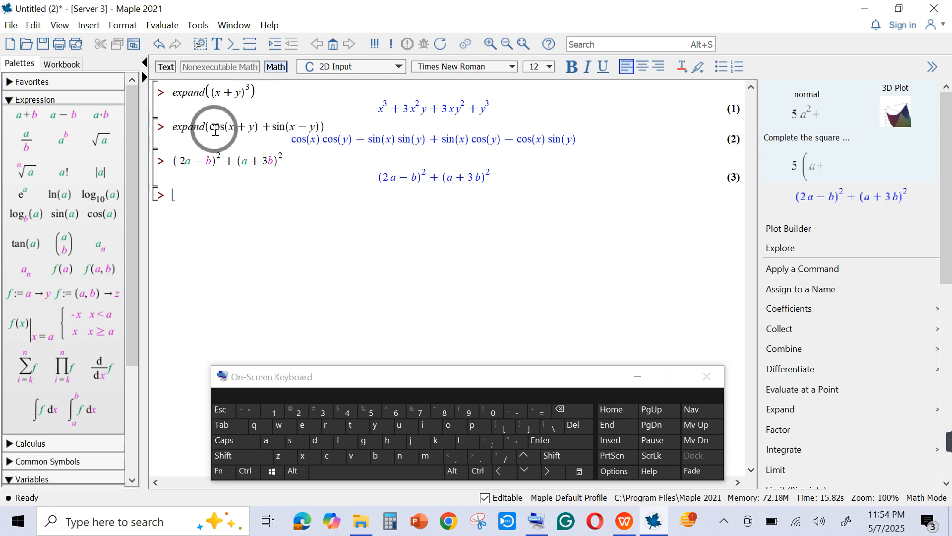
- Insert expand with an opening parenthesis in front of (2a − b)^2 + (a + 3b)^2 at the third prompt
{"action": "left_click", "coordinate": [170, 174]}
{"action": "left_click", "coordinate": [169, 155]}
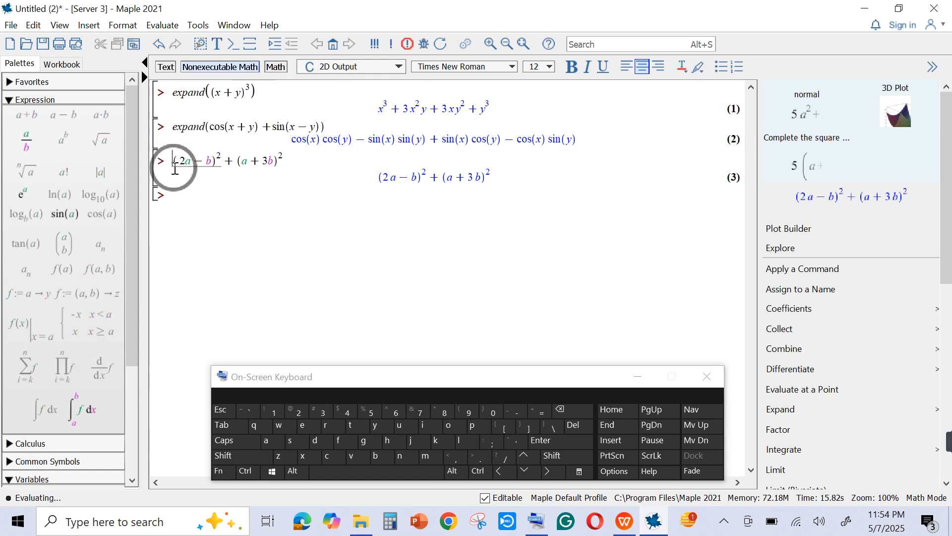
{"action": "left_click", "coordinate": [303, 425]}
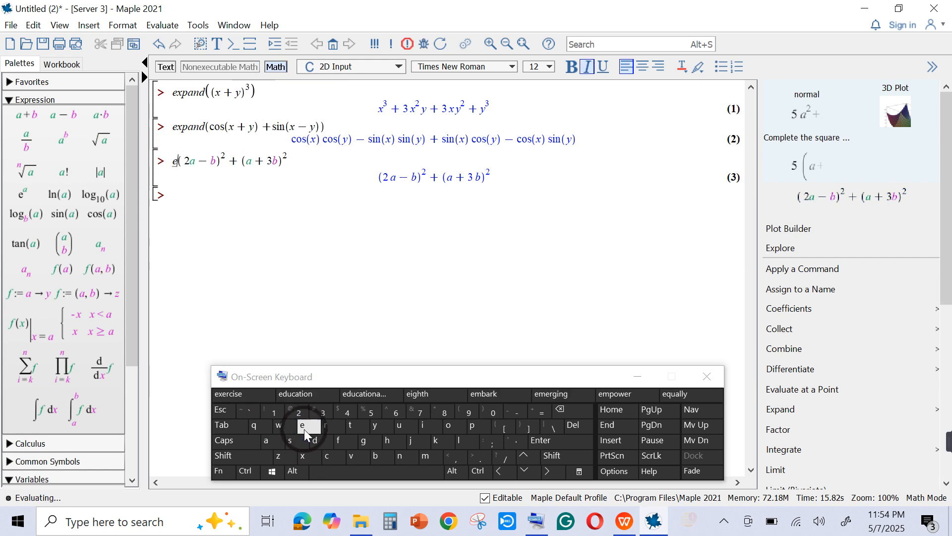
{"action": "left_click", "coordinate": [303, 455]}
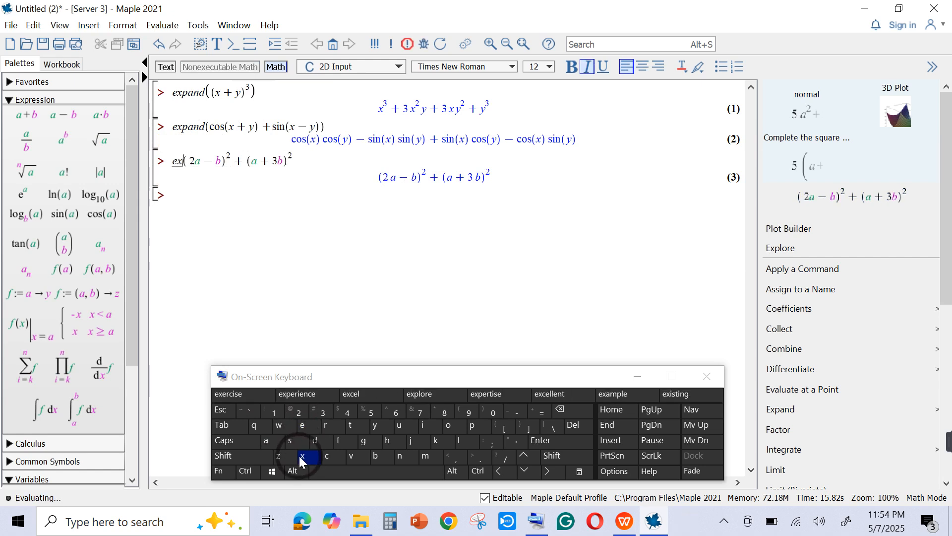
{"action": "left_click", "coordinate": [472, 425]}
{"action": "left_click", "coordinate": [265, 439]}
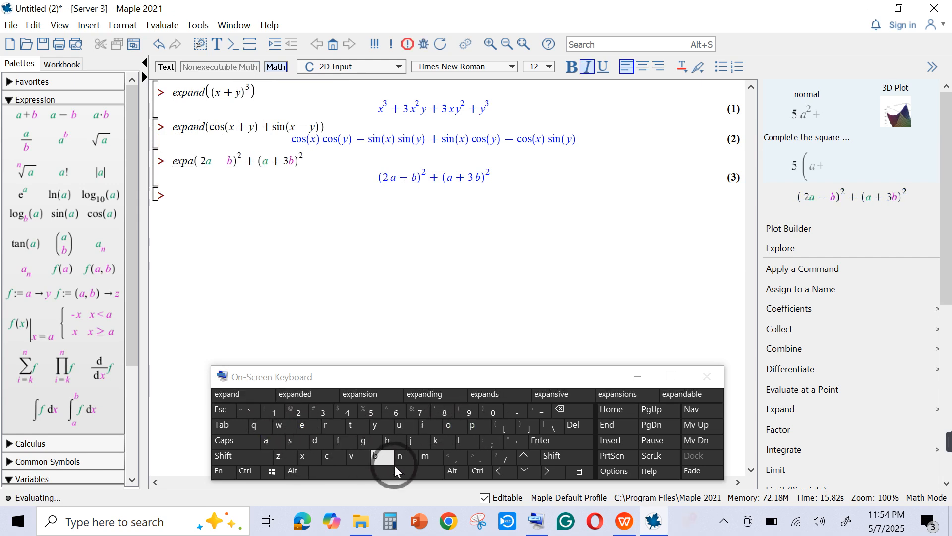
{"action": "left_click", "coordinate": [407, 459]}
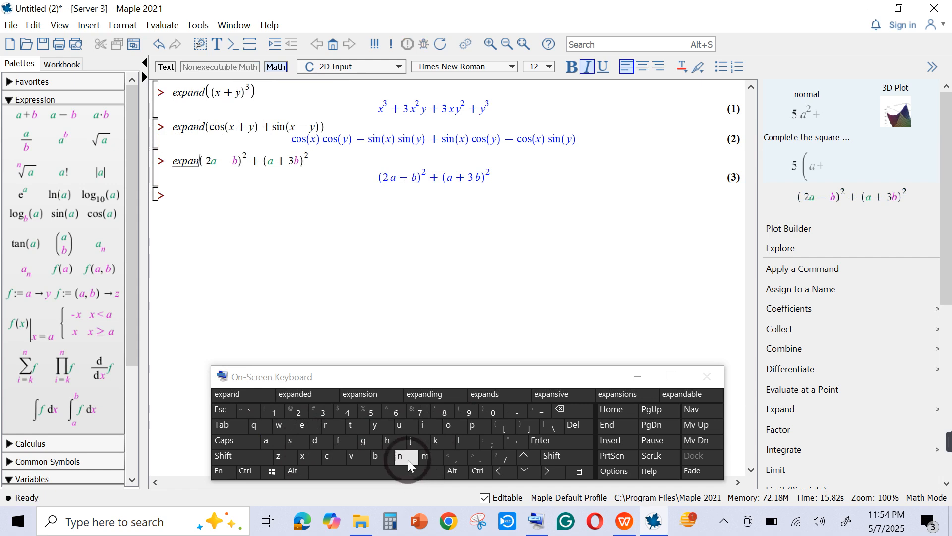
{"action": "left_click", "coordinate": [322, 443]}
{"action": "left_click", "coordinate": [262, 454]}
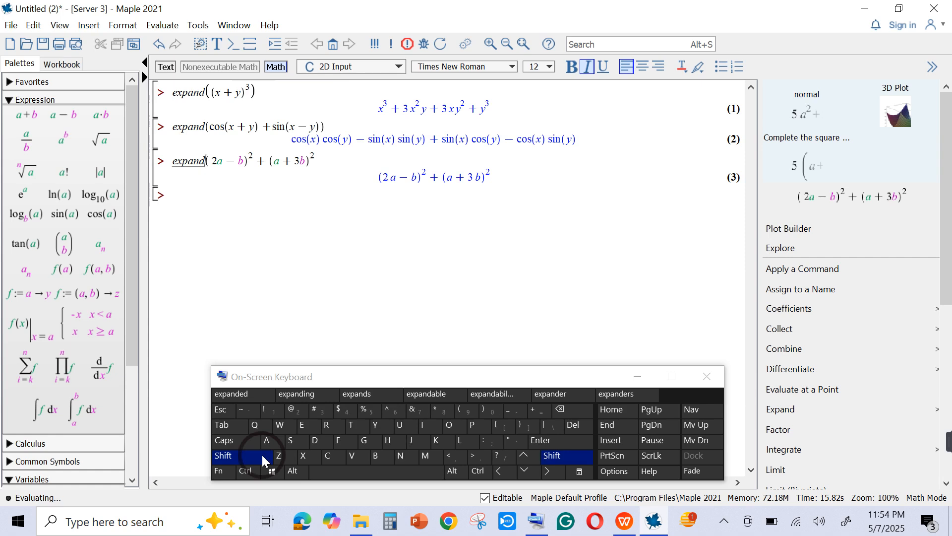
{"action": "left_click", "coordinate": [460, 405]}
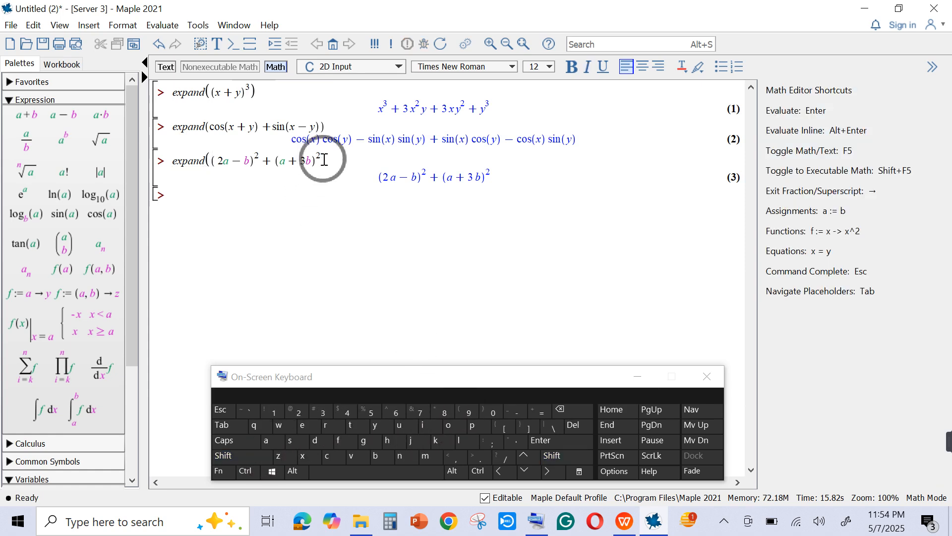
- Add the outer closing parenthesis to the third expand command and evaluate it
{"action": "left_click", "coordinate": [245, 460]}
{"action": "left_click", "coordinate": [478, 411]}
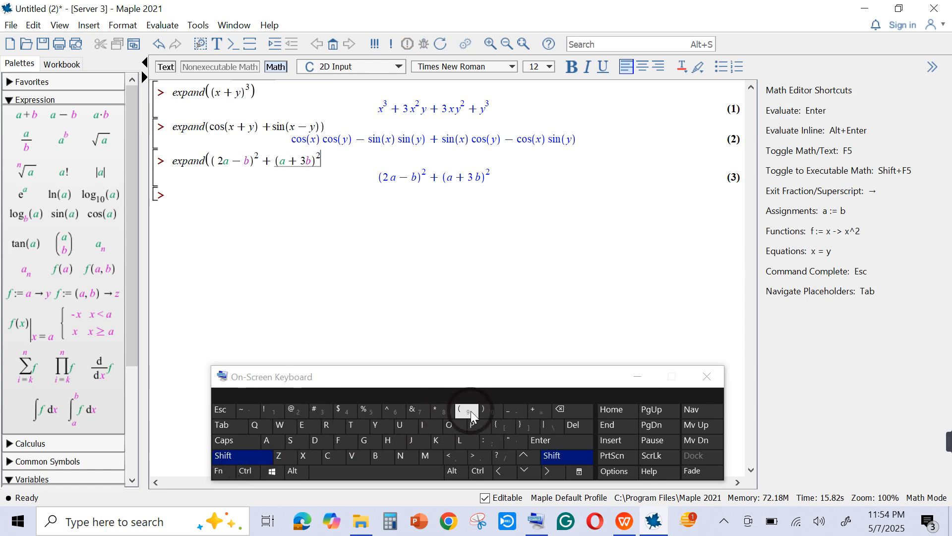
{"action": "left_click", "coordinate": [482, 410]}
{"action": "left_click", "coordinate": [251, 203]}
{"action": "left_click", "coordinate": [567, 445]}
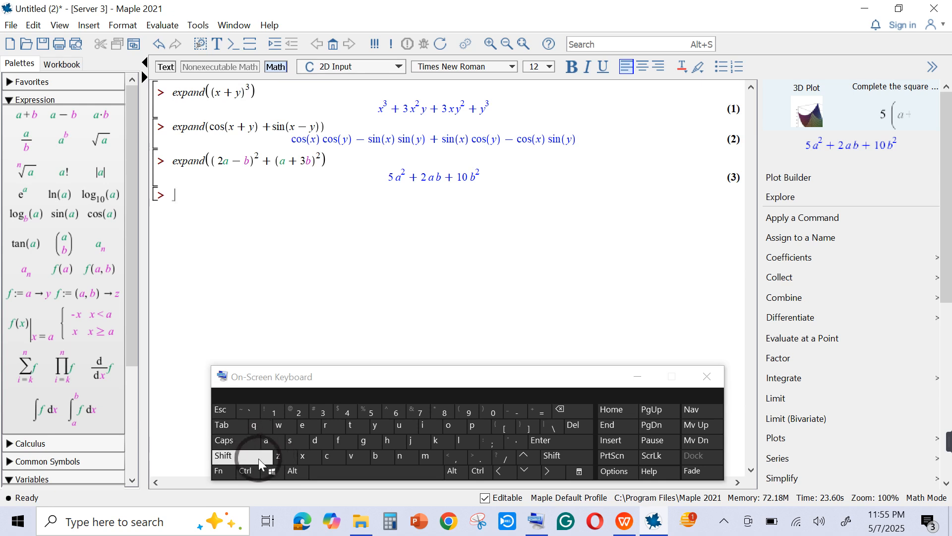
- Enter an expand command with empty parentheses at the fourth prompt and place the cursor between them
{"action": "left_click", "coordinate": [298, 424]}
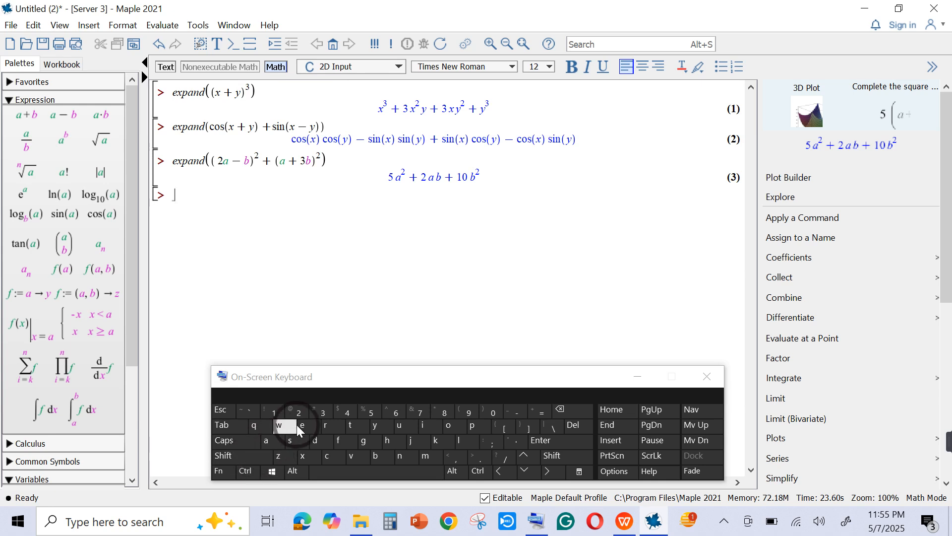
{"action": "left_click", "coordinate": [301, 457]}
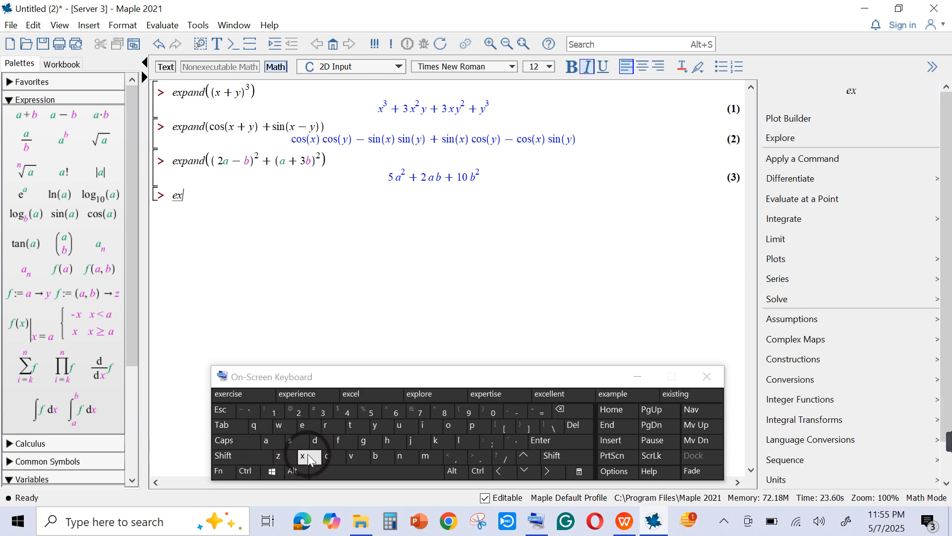
{"action": "left_click", "coordinate": [469, 424]}
{"action": "left_click", "coordinate": [274, 440]}
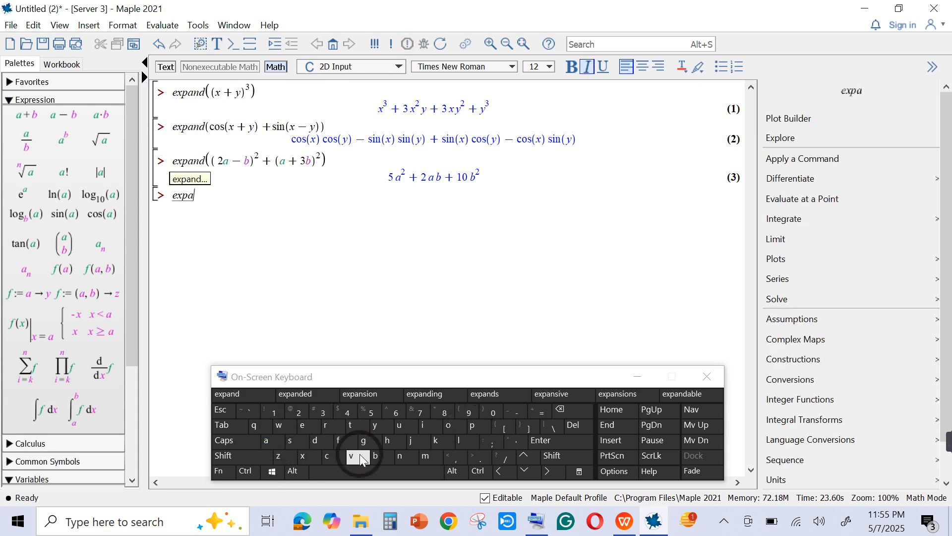
{"action": "left_click", "coordinate": [412, 459]}
{"action": "left_click", "coordinate": [317, 444]}
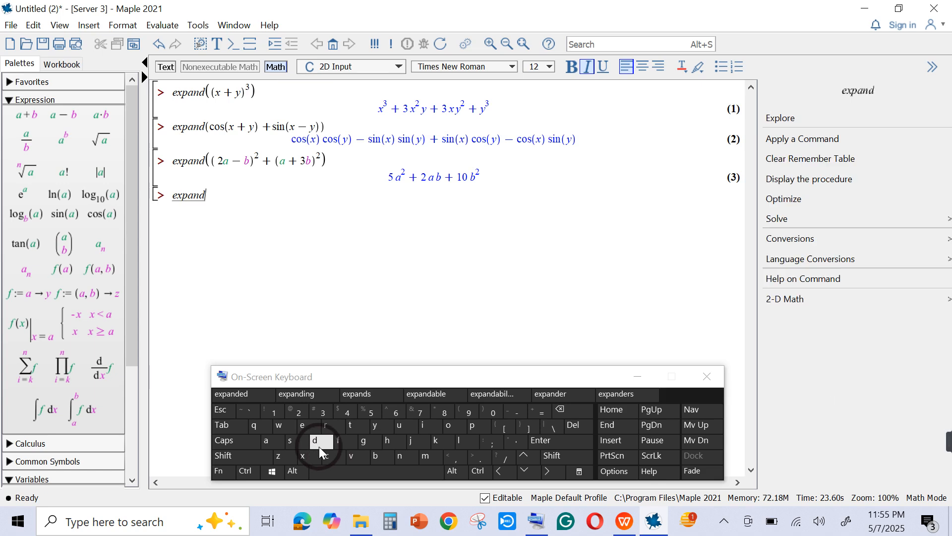
{"action": "left_click", "coordinate": [268, 460]}
{"action": "left_click", "coordinate": [467, 412]}
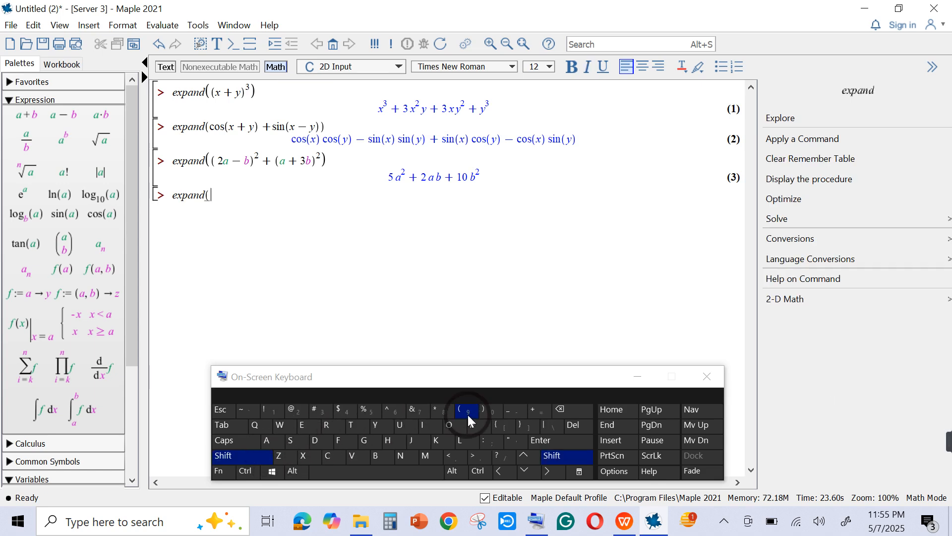
{"action": "left_click", "coordinate": [250, 458]}
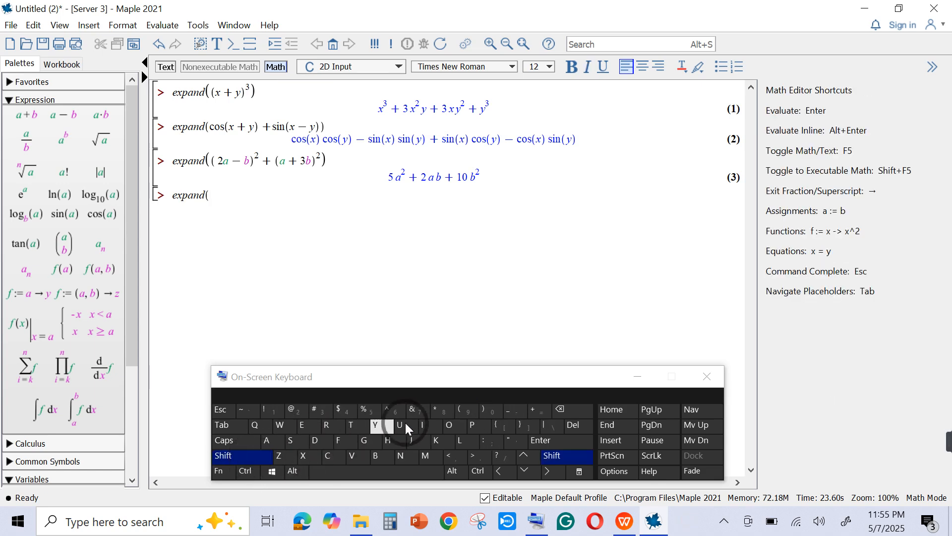
{"action": "left_click", "coordinate": [483, 411]}
{"action": "left_click", "coordinate": [216, 201]}
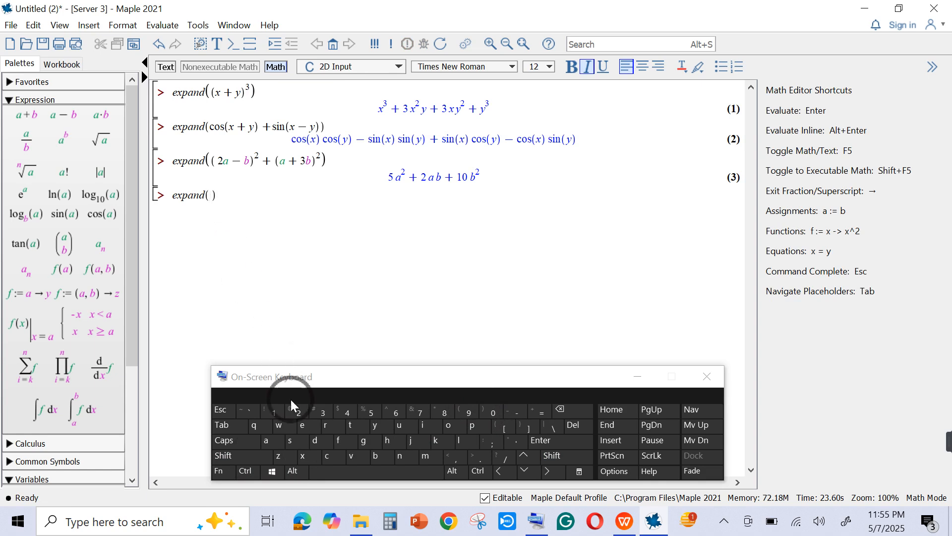
- Enter e^x as the first term inside the parentheses of the fourth expand command
{"action": "left_click", "coordinate": [303, 425]}
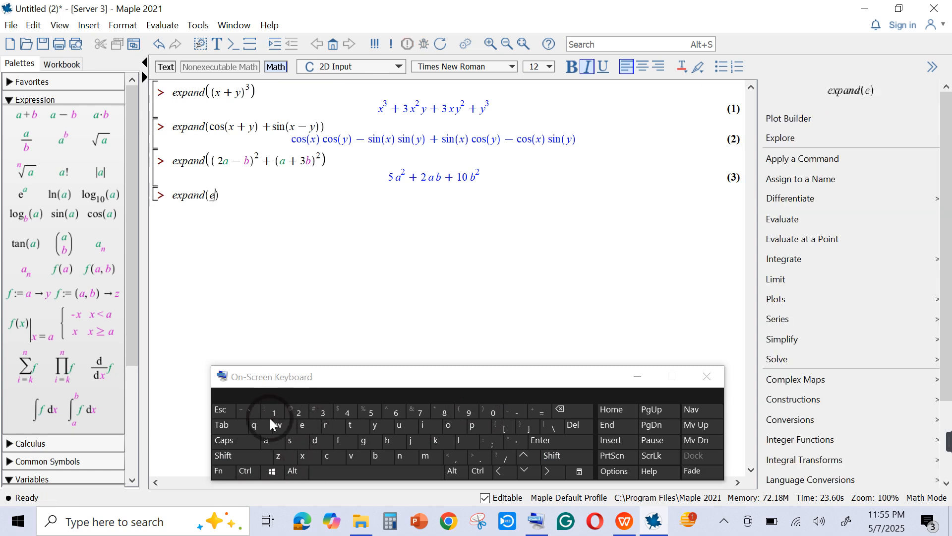
{"action": "left_click", "coordinate": [245, 458]}
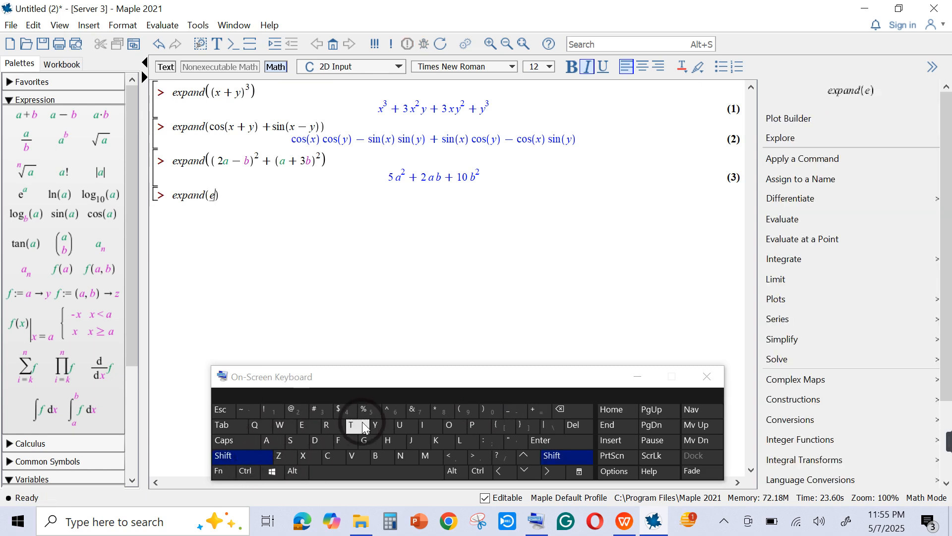
{"action": "left_click", "coordinate": [387, 410]}
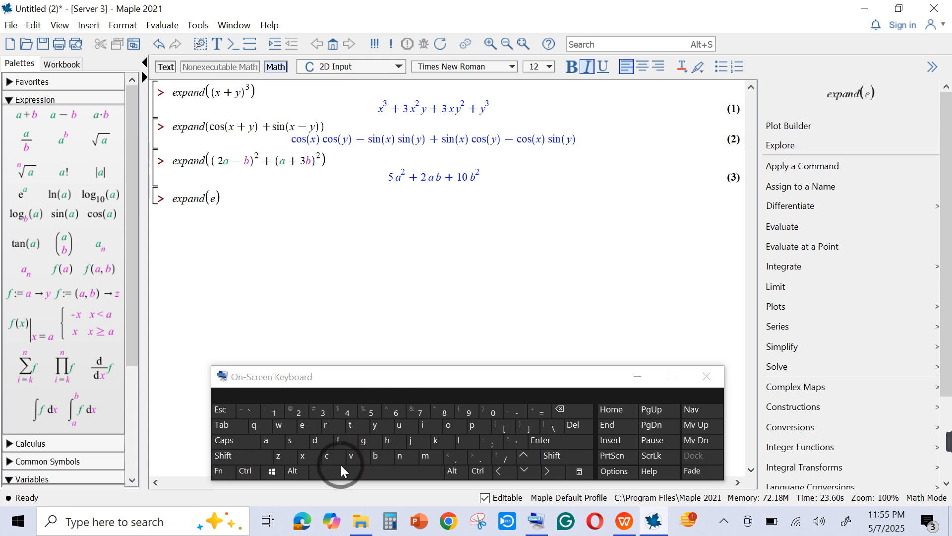
{"action": "left_click", "coordinate": [317, 457]}
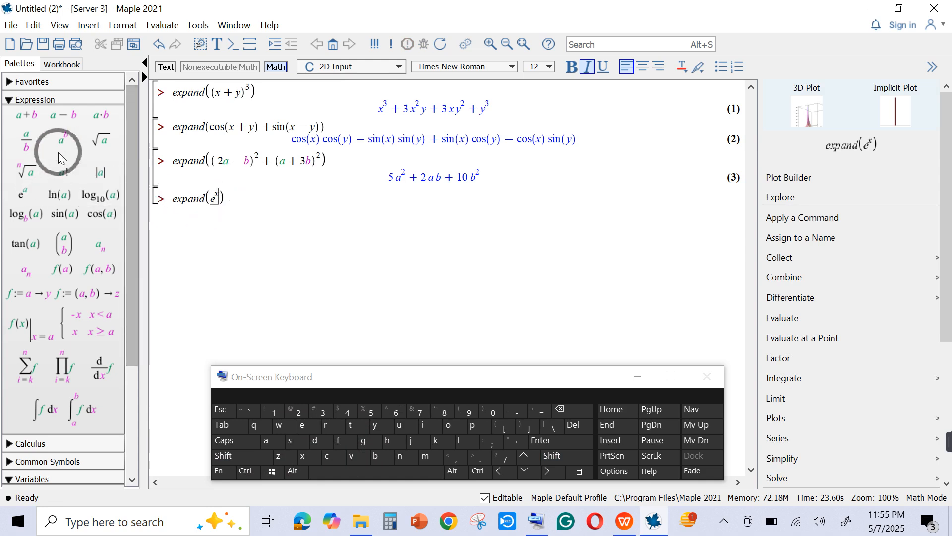
- Multiply e^x by the parenthesized sum (x + y), using the addition template from the Expression palette
{"action": "left_click", "coordinate": [254, 454]}
{"action": "left_click", "coordinate": [459, 410]}
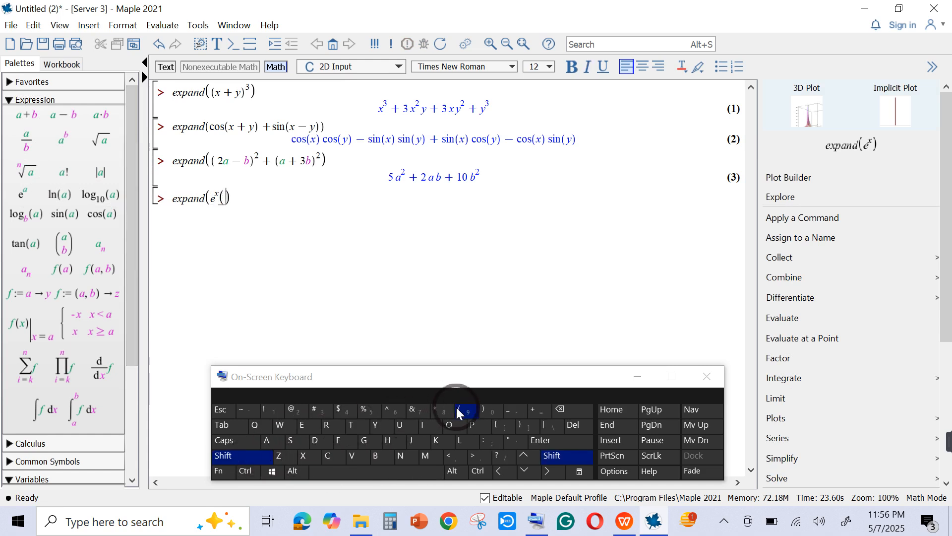
{"action": "left_click", "coordinate": [26, 114]}
{"action": "left_click", "coordinate": [227, 200]}
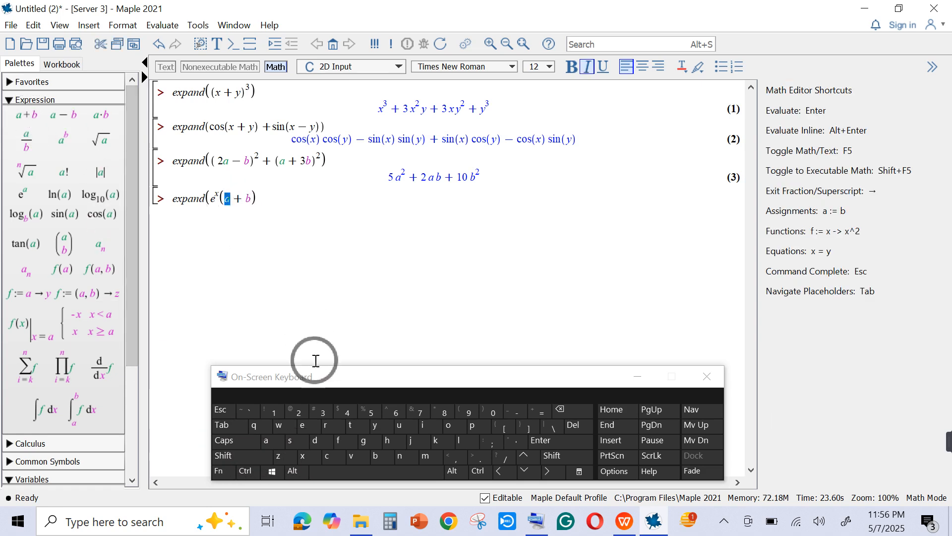
{"action": "left_click", "coordinate": [305, 455]}
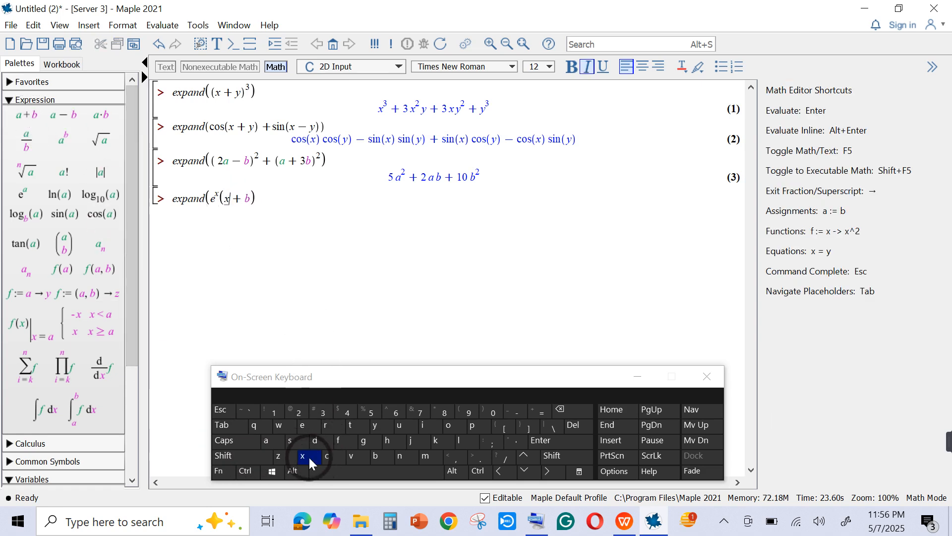
{"action": "left_click", "coordinate": [248, 199]}
{"action": "left_click", "coordinate": [376, 425]}
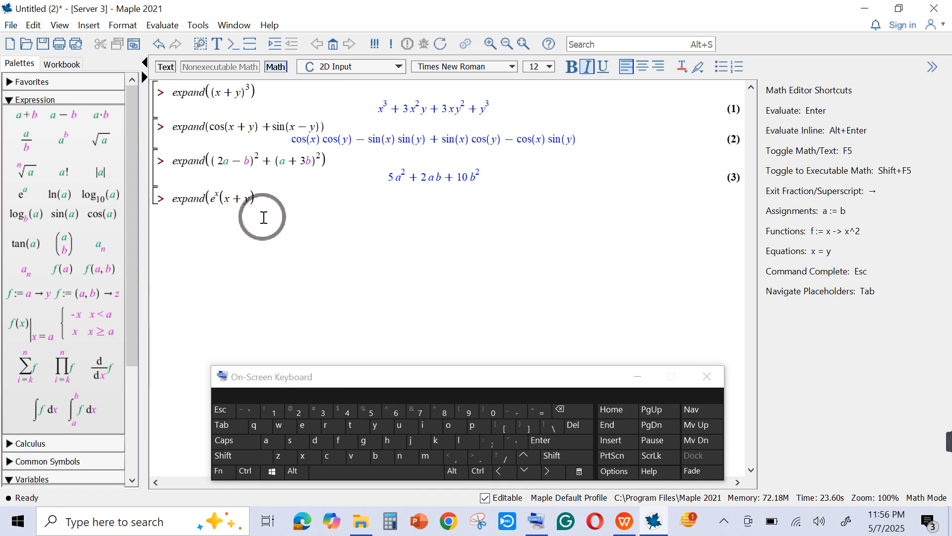
- Append a minus sign and a second e^x after (x + y) in the fourth expand command
{"action": "left_click", "coordinate": [515, 416]}
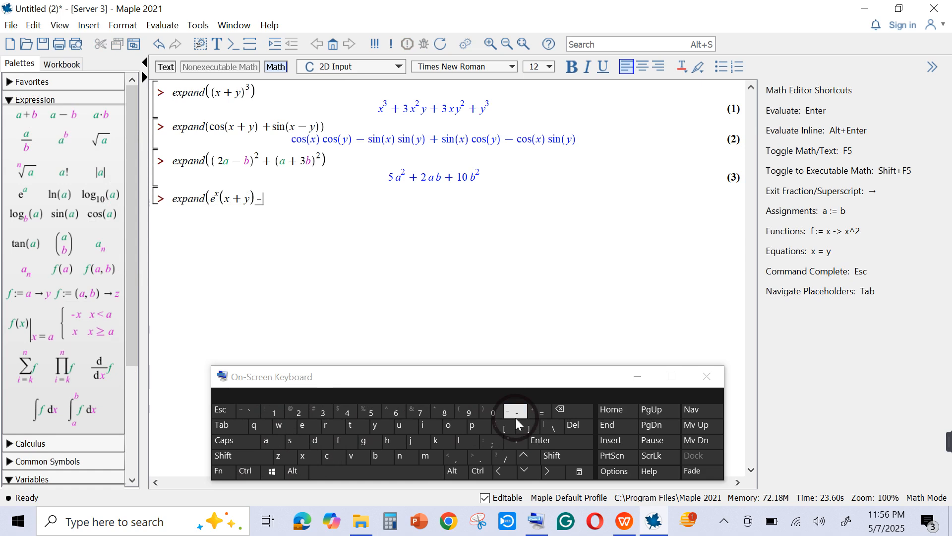
{"action": "left_click", "coordinate": [302, 426]}
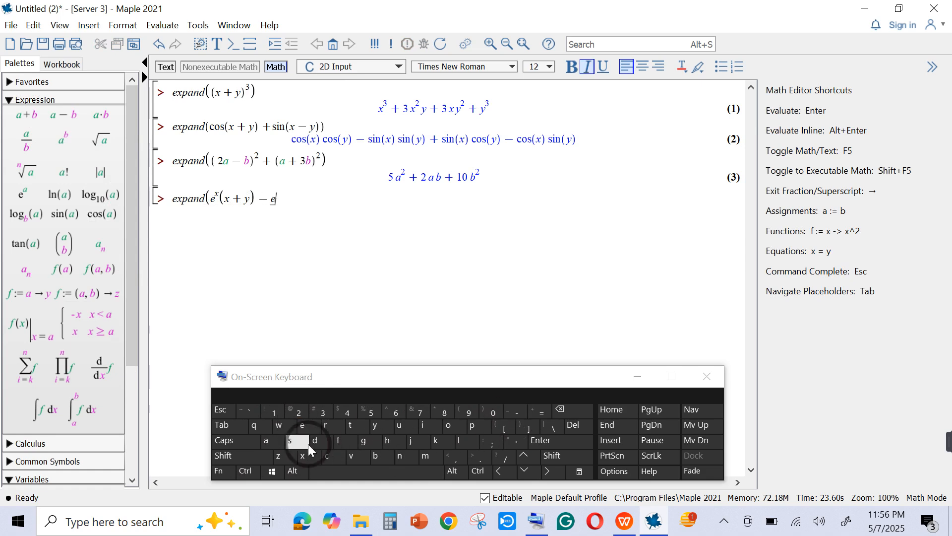
{"action": "left_click", "coordinate": [248, 457]}
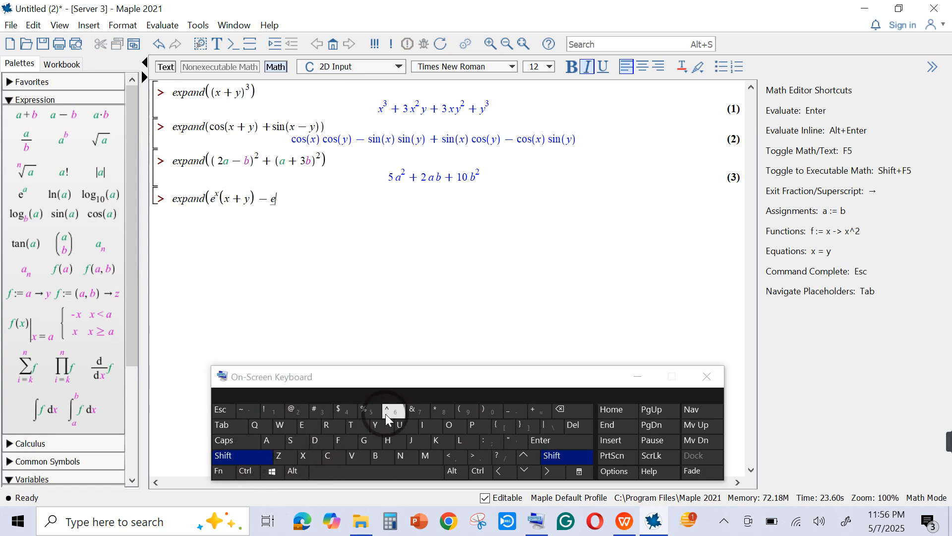
{"action": "left_click", "coordinate": [385, 413]}
{"action": "left_click", "coordinate": [377, 425]}
{"action": "left_click", "coordinate": [302, 455]}
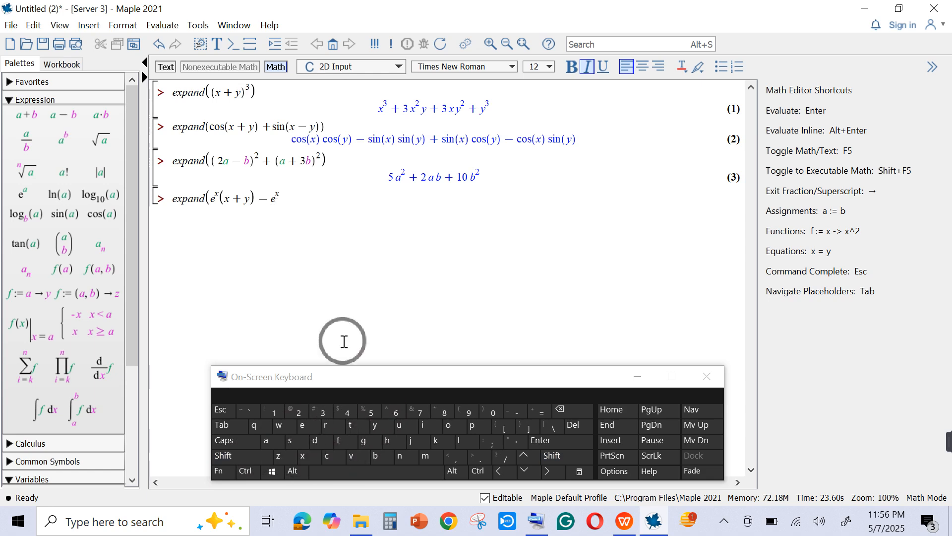
- Add a pair of empty parentheses after the second e^x and place the cursor between them
{"action": "left_click", "coordinate": [287, 200]}
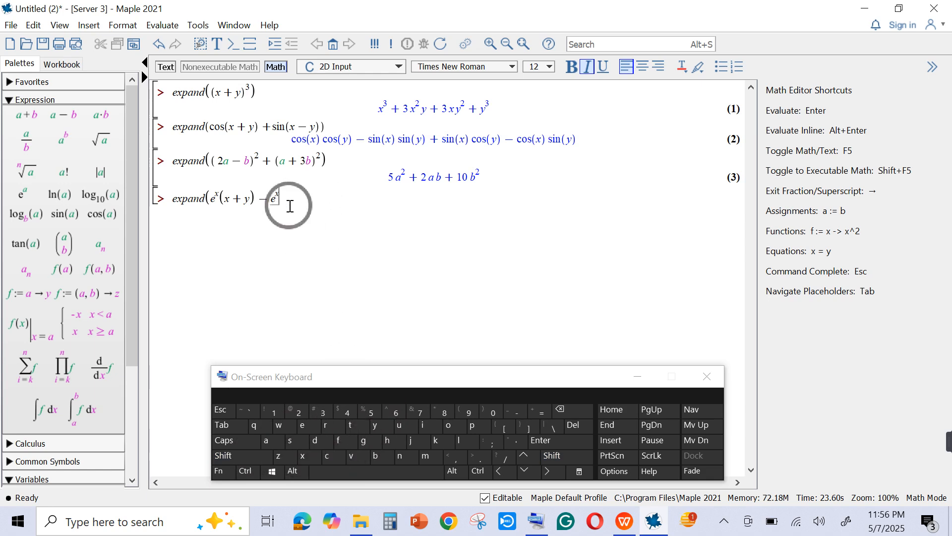
{"action": "left_click", "coordinate": [255, 457]}
{"action": "left_click", "coordinate": [468, 411]}
{"action": "left_click", "coordinate": [253, 458]}
{"action": "left_click", "coordinate": [491, 410]}
{"action": "left_click", "coordinate": [291, 219]}
{"action": "left_click", "coordinate": [285, 200]}
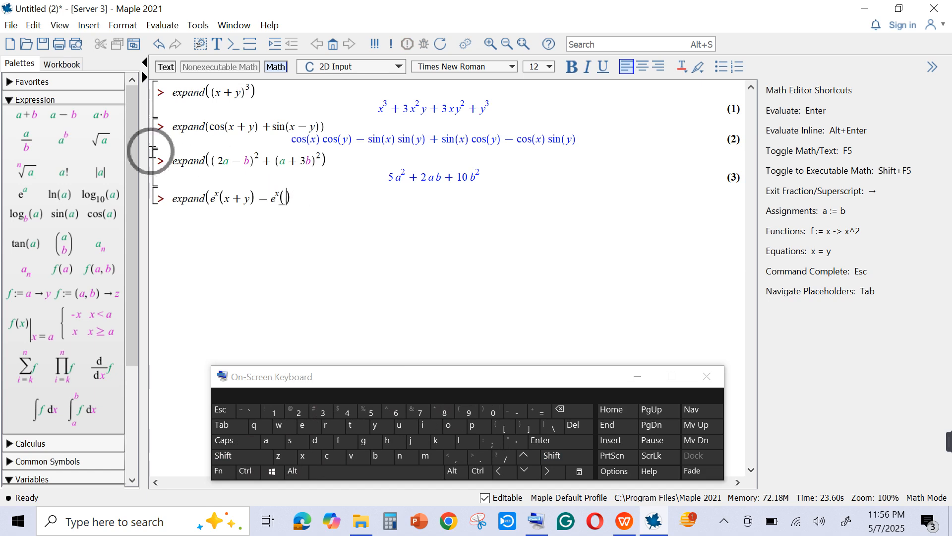
- Fill the parentheses after the second e^x with x − y, using the subtraction template from the Expression palette
{"action": "left_click", "coordinate": [64, 114]}
{"action": "left_click", "coordinate": [304, 456]}
{"action": "left_click", "coordinate": [318, 198]}
{"action": "left_click", "coordinate": [311, 200]}
{"action": "left_click", "coordinate": [307, 202]}
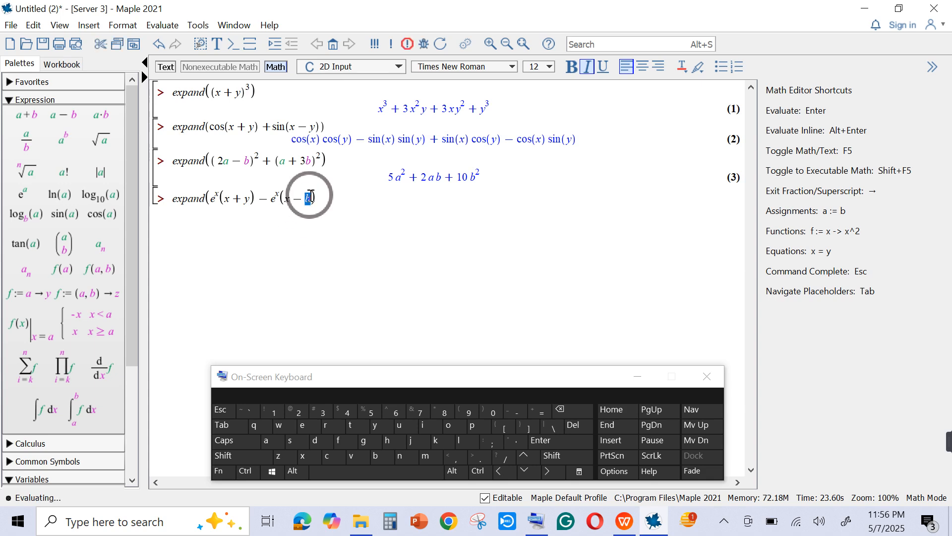
{"action": "left_click", "coordinate": [377, 426]}
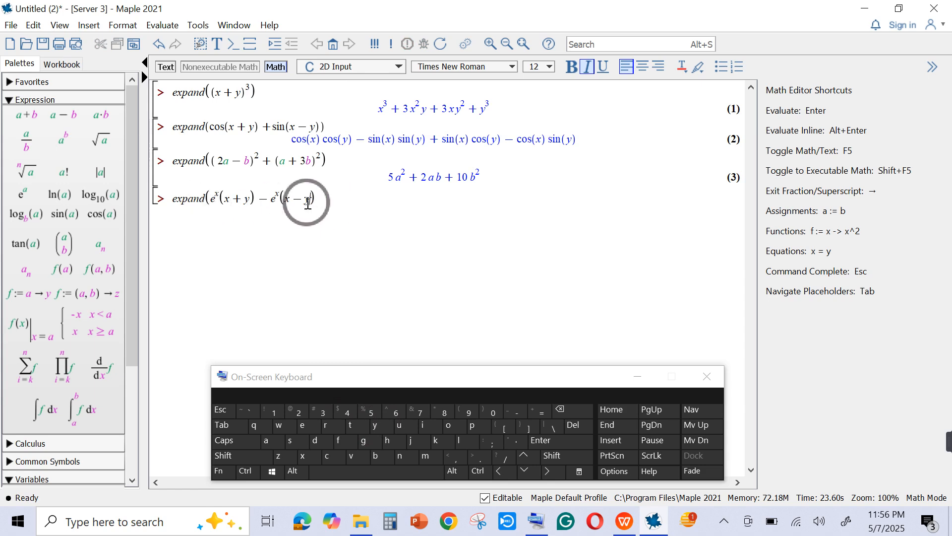
- Close the outer parenthesis of the fourth expand command, evaluate it, and add another empty prompt below
{"action": "left_click", "coordinate": [227, 459]}
{"action": "left_click", "coordinate": [480, 406]}
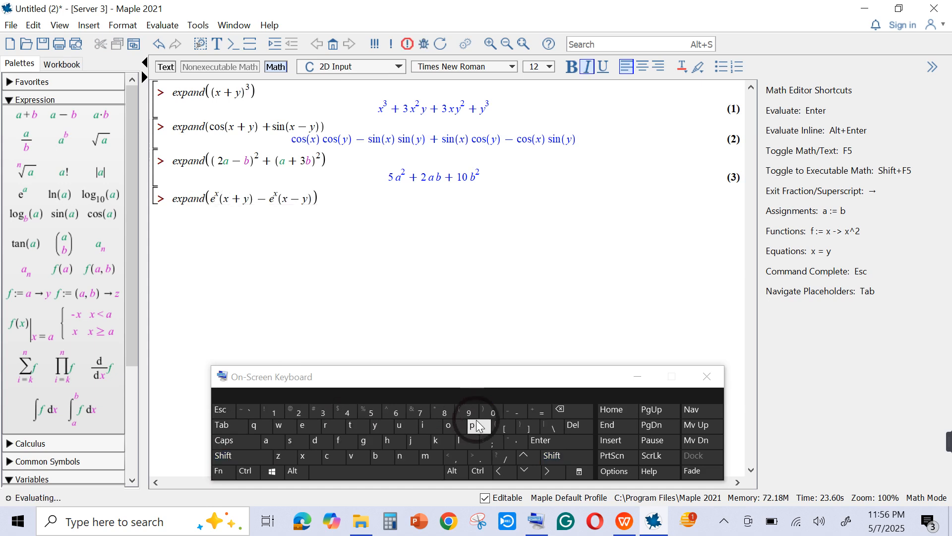
{"action": "left_click", "coordinate": [551, 441]}
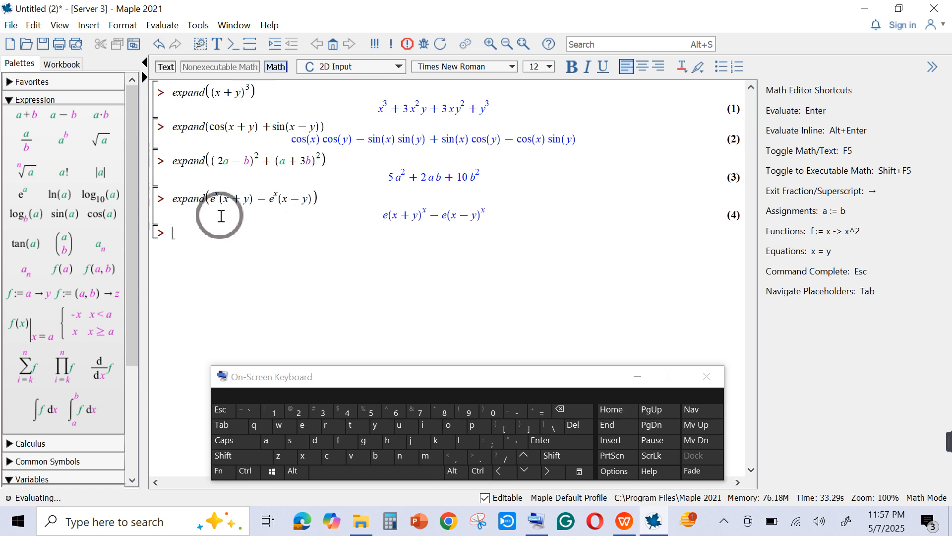
{"action": "key", "text": "Return"}
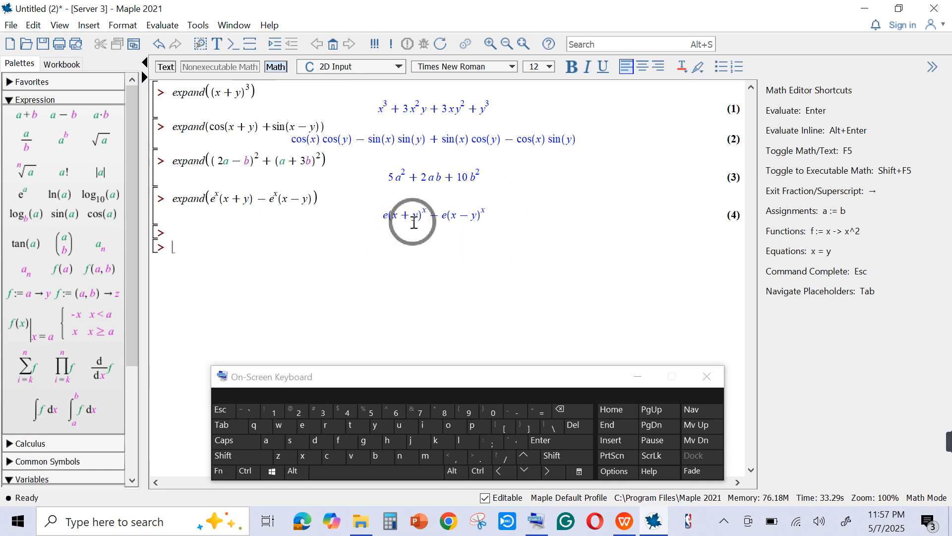
- Remove the exponent x from the first e^x in the fourth expand command and extend e to exp
{"action": "left_click", "coordinate": [215, 204]}
{"action": "left_click", "coordinate": [219, 199]}
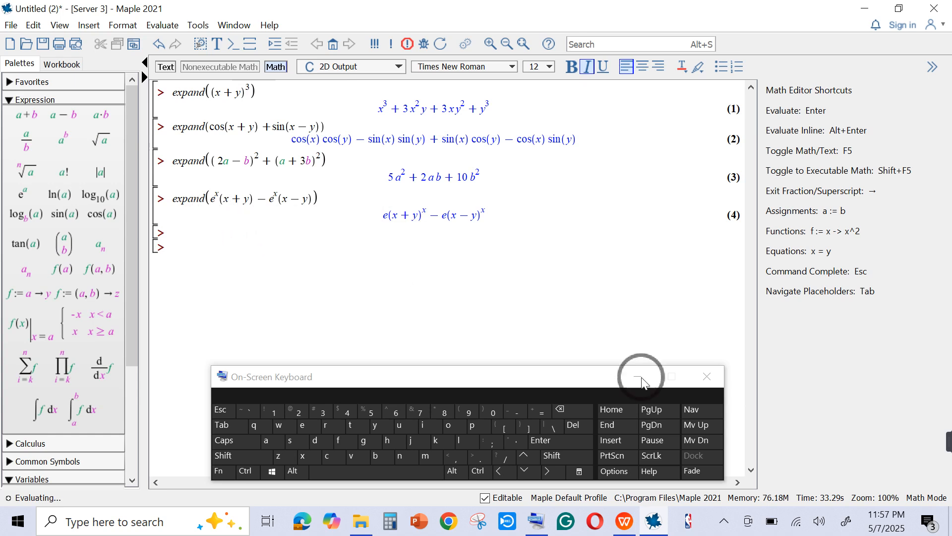
{"action": "left_click", "coordinate": [222, 201]}
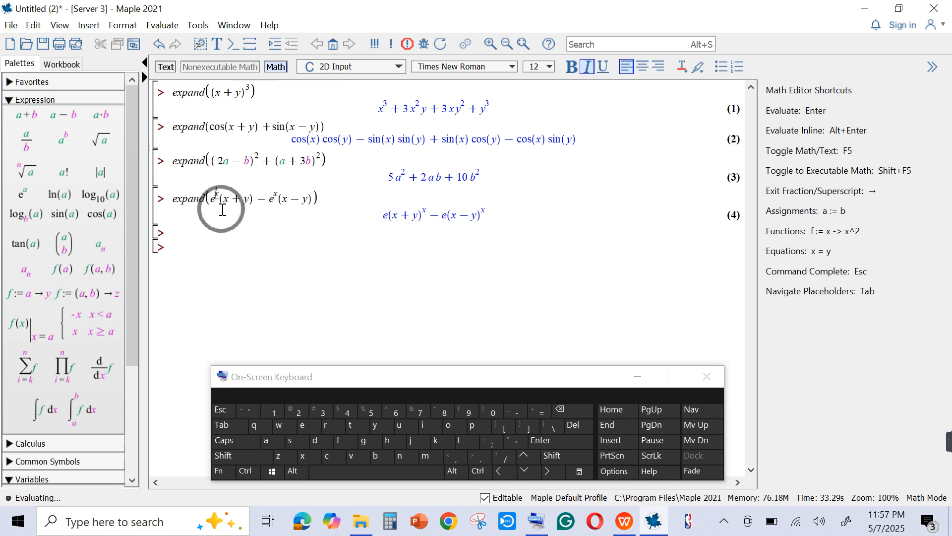
{"action": "double_click", "coordinate": [224, 199]}
{"action": "left_click", "coordinate": [500, 475]}
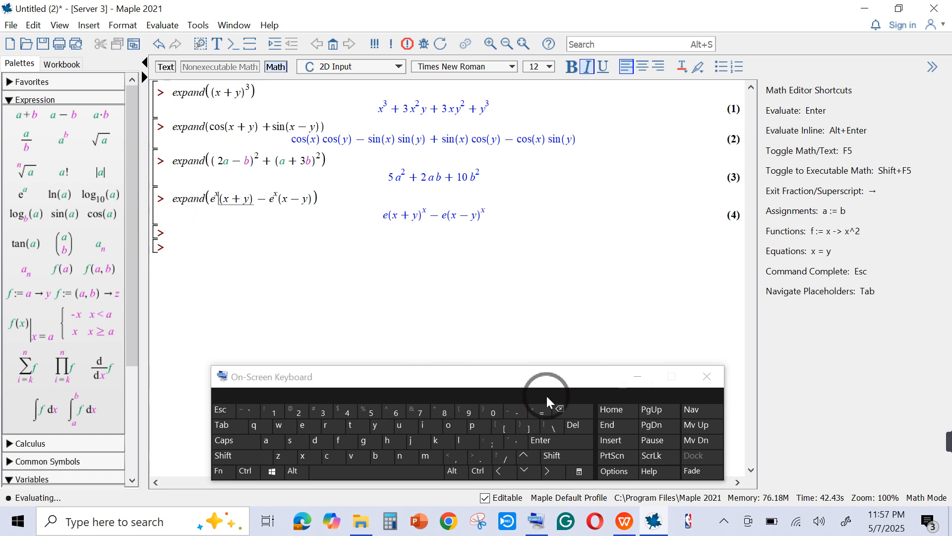
{"action": "left_click", "coordinate": [562, 410]}
{"action": "left_click", "coordinate": [562, 410]}
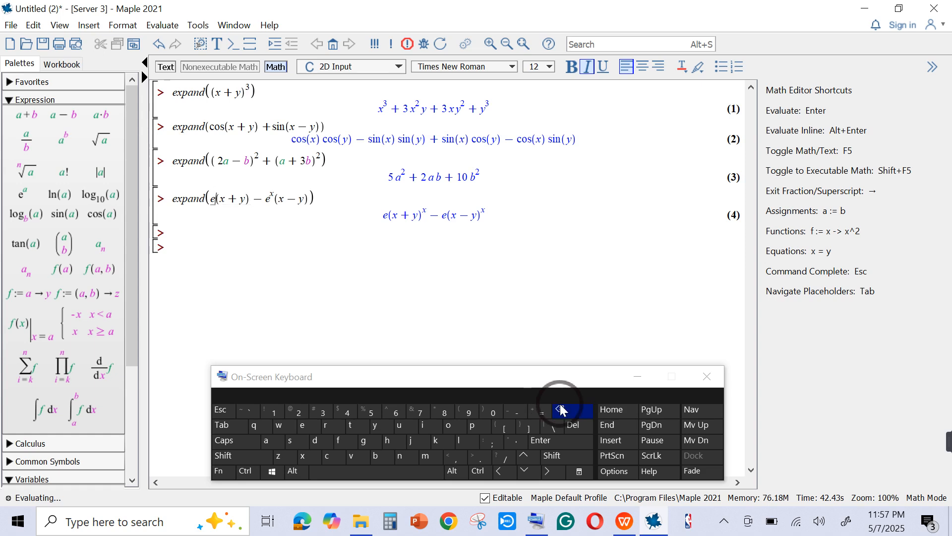
{"action": "left_click", "coordinate": [312, 461]}
{"action": "left_click", "coordinate": [471, 429]}
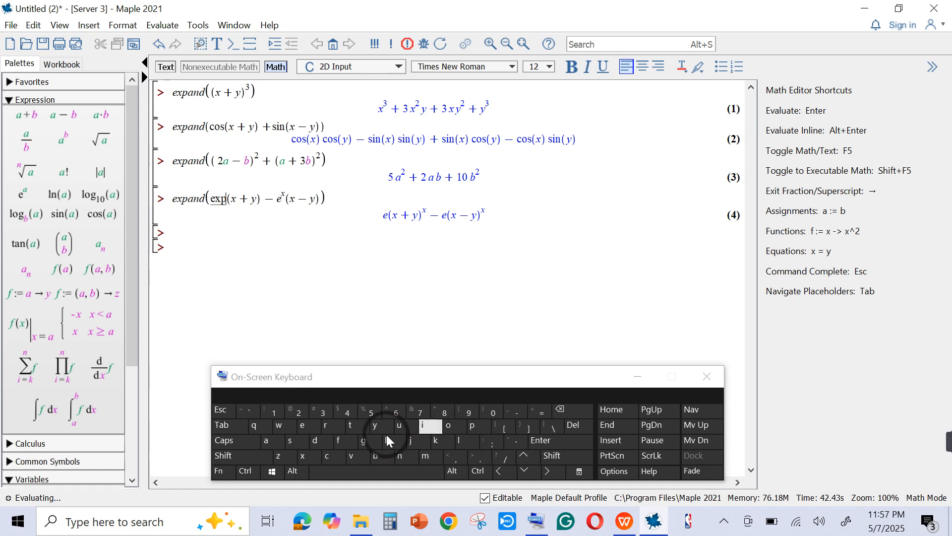
- Give the first exp the parenthesized argument x, in front of the (x + y) factor
{"action": "left_click", "coordinate": [254, 453]}
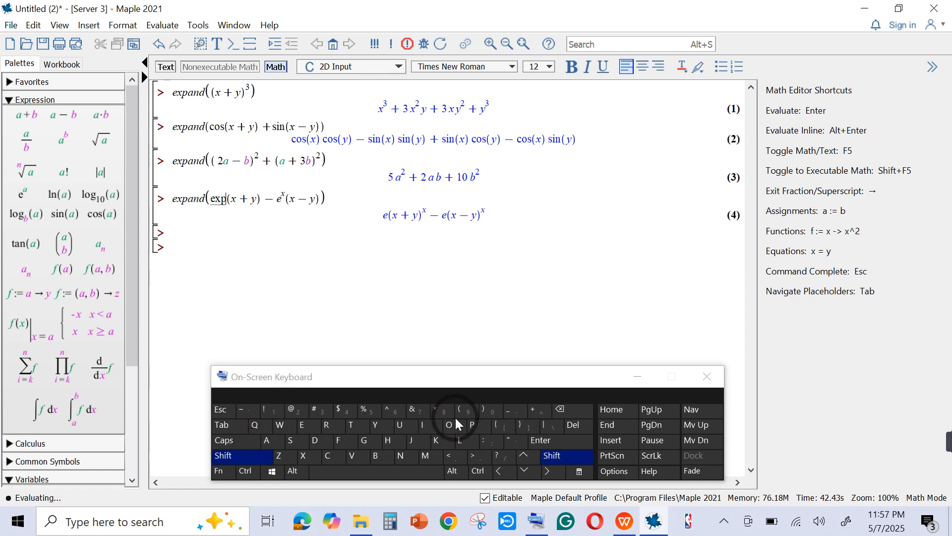
{"action": "left_click", "coordinate": [466, 411]}
{"action": "left_click", "coordinate": [266, 457]}
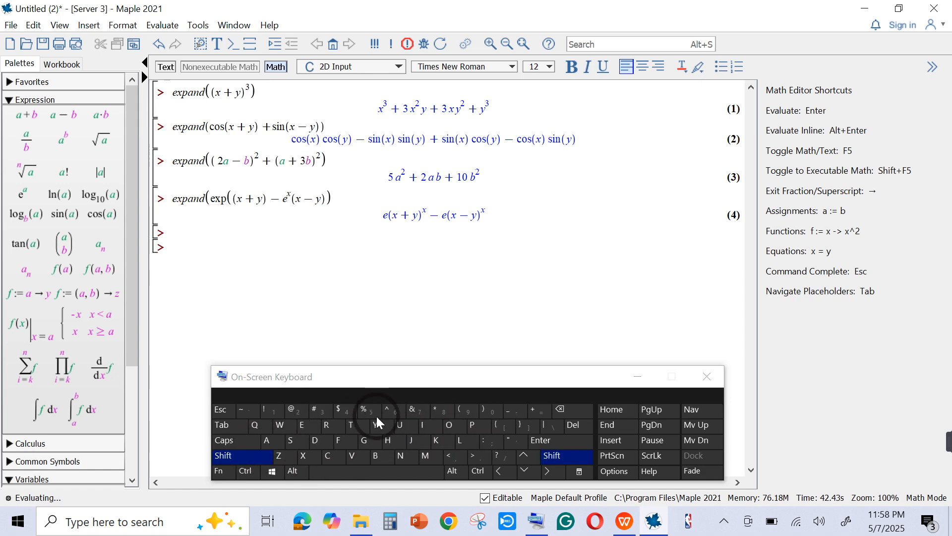
{"action": "left_click", "coordinate": [480, 410]}
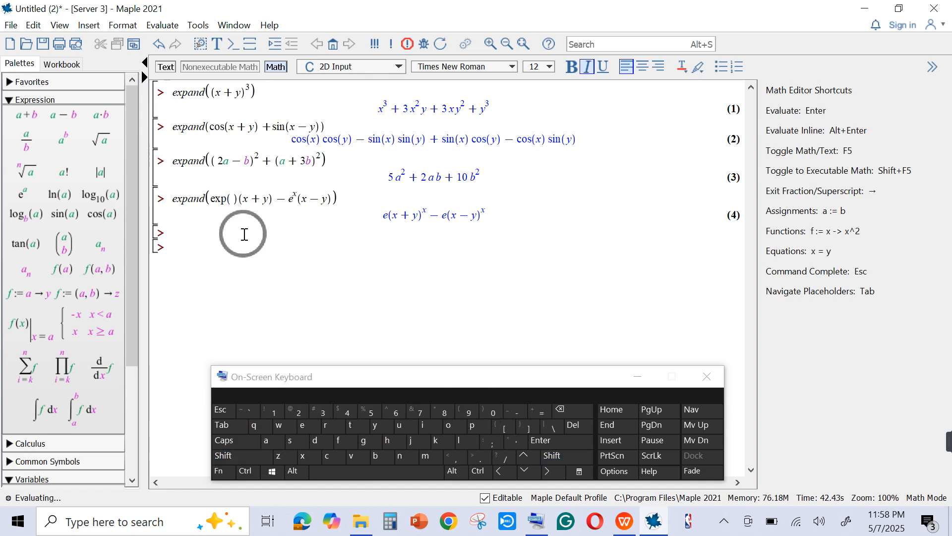
{"action": "left_click", "coordinate": [229, 196]}
{"action": "left_click", "coordinate": [231, 201]}
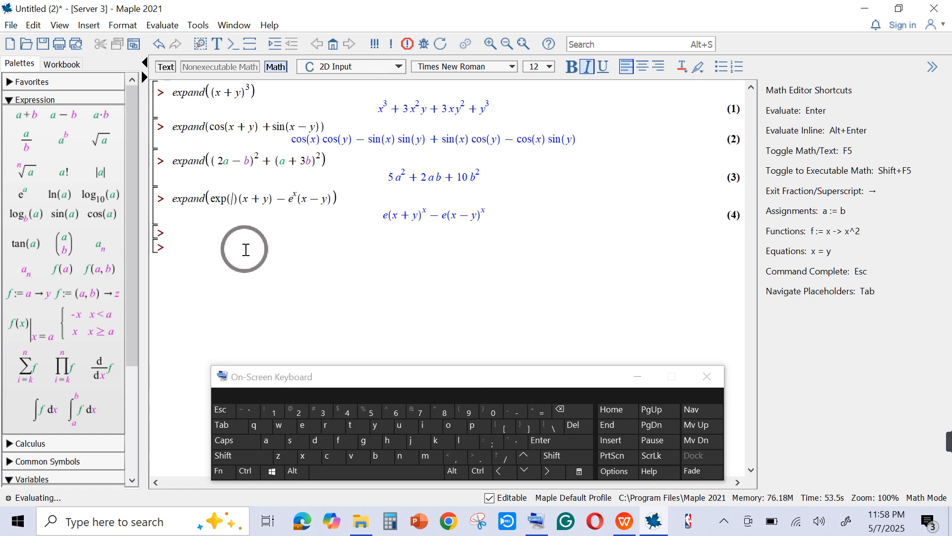
{"action": "left_click", "coordinate": [300, 458]}
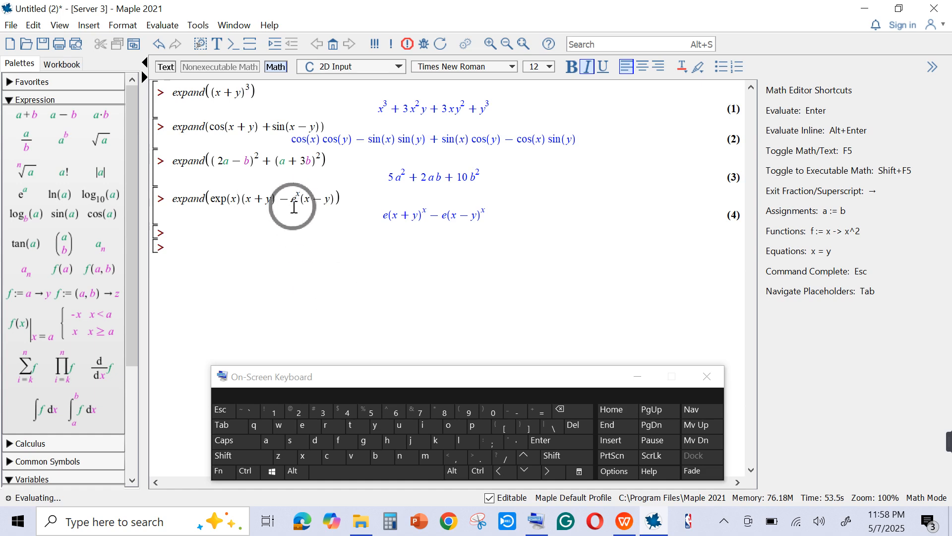
- Remove the exponent x from the second e^x and extend e to exp
{"action": "left_click", "coordinate": [571, 411]}
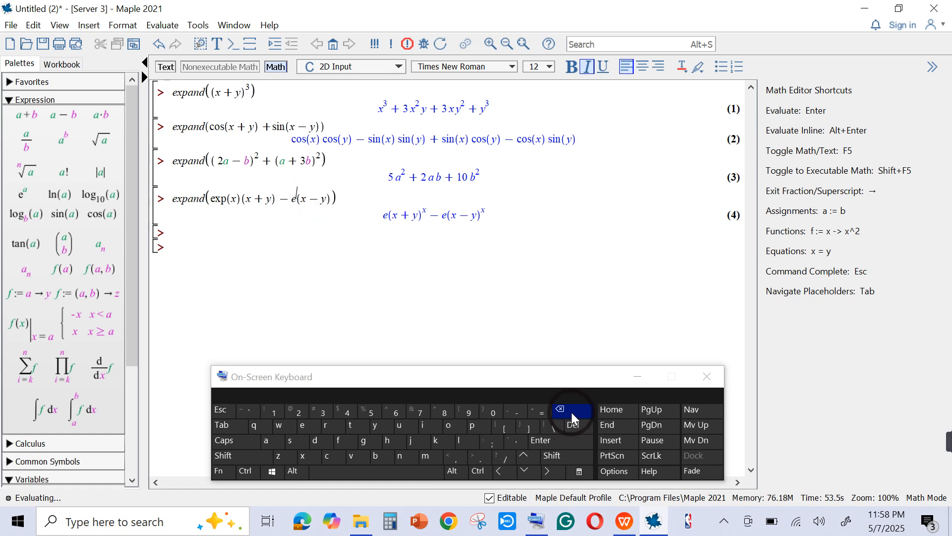
{"action": "left_click", "coordinate": [571, 412]}
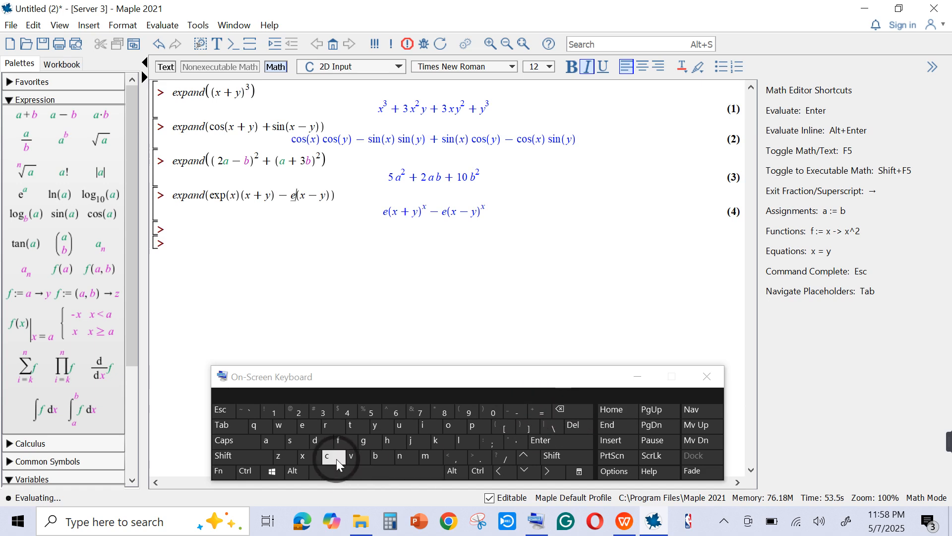
{"action": "left_click", "coordinate": [305, 458]}
{"action": "left_click", "coordinate": [472, 425]}
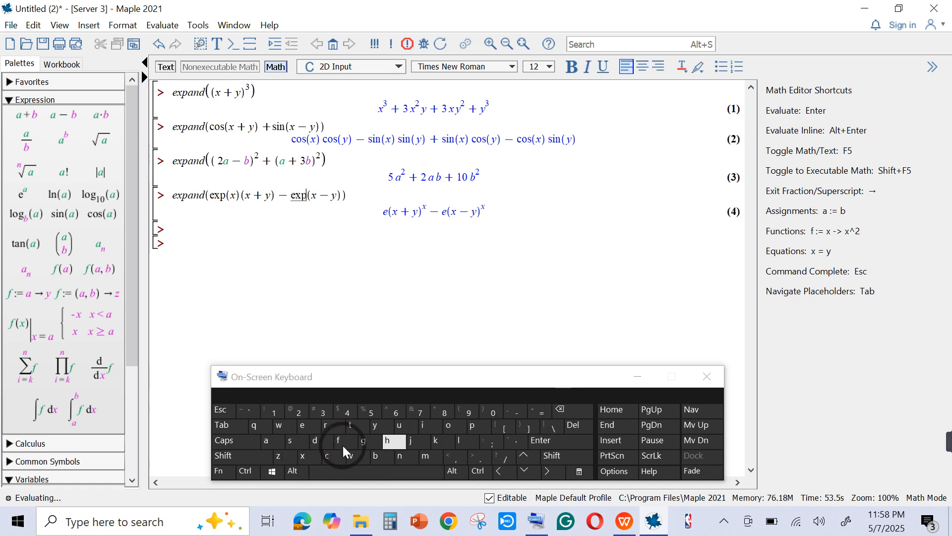
- Give the second exp the parenthesized argument x in front of (x − y), and evaluate the fourth expand command
{"action": "left_click", "coordinate": [248, 457]}
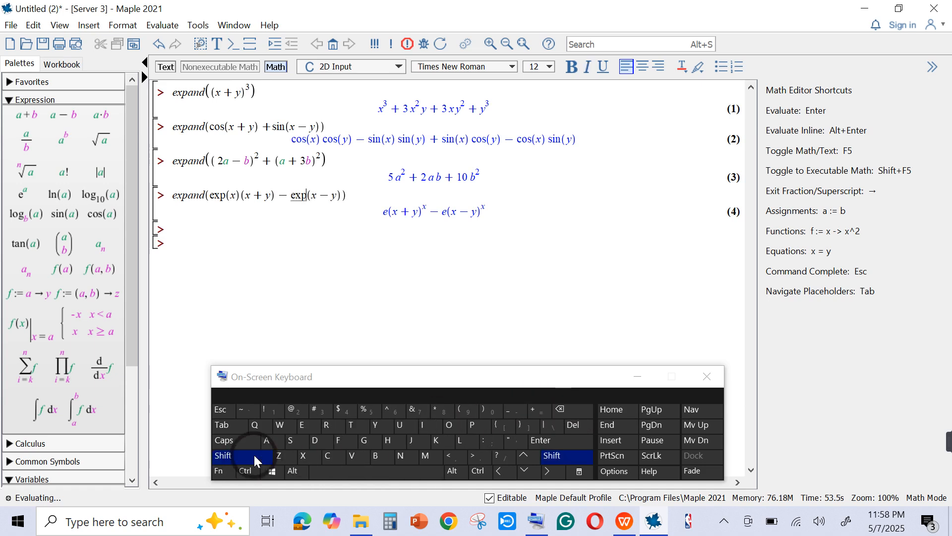
{"action": "left_click", "coordinate": [455, 407]}
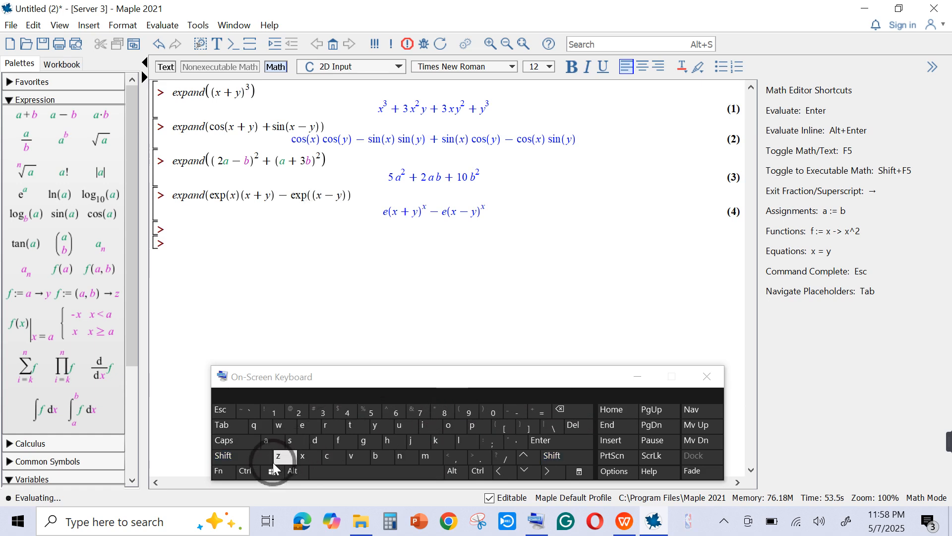
{"action": "left_click", "coordinate": [246, 460]}
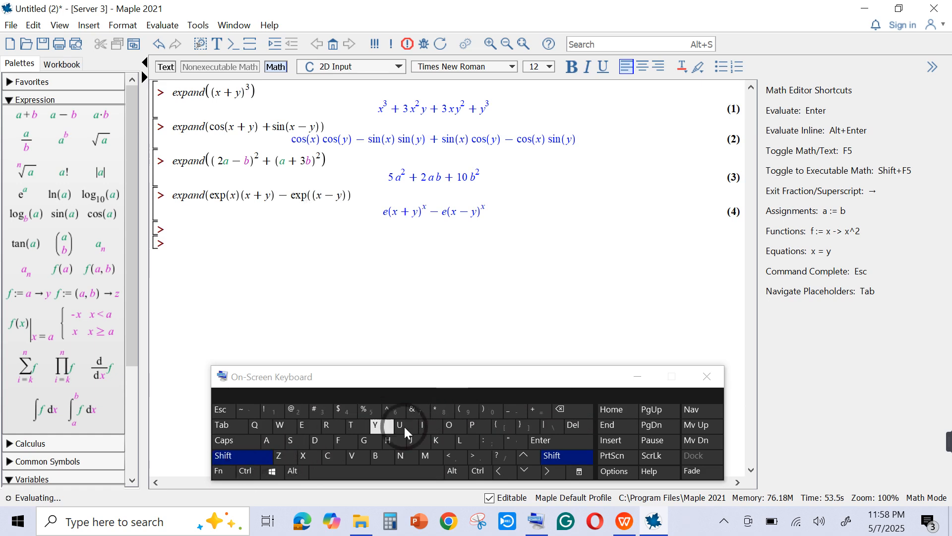
{"action": "left_click", "coordinate": [478, 412]}
{"action": "left_click", "coordinate": [566, 410]}
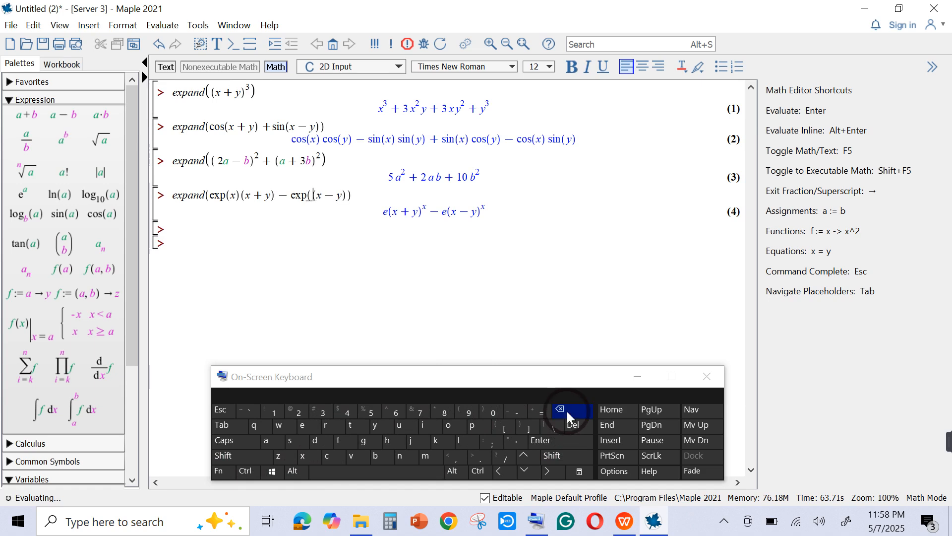
{"action": "left_click", "coordinate": [243, 456]}
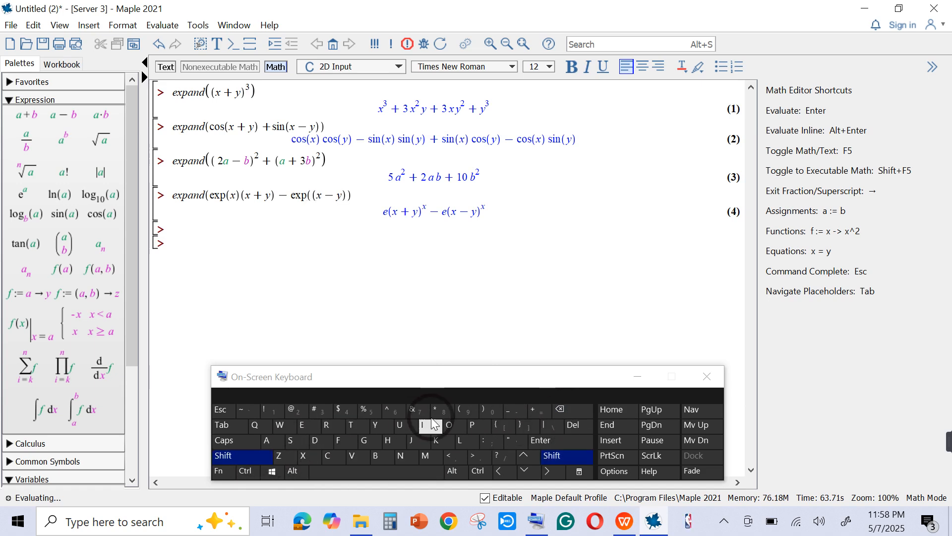
{"action": "left_click", "coordinate": [482, 413]}
{"action": "left_click", "coordinate": [312, 197]}
{"action": "left_click", "coordinate": [358, 433]}
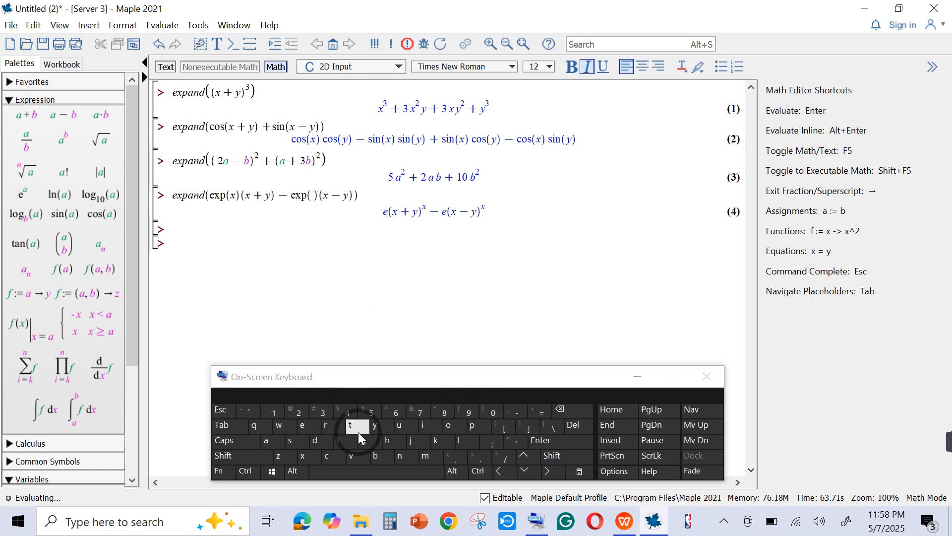
{"action": "left_click", "coordinate": [306, 458]}
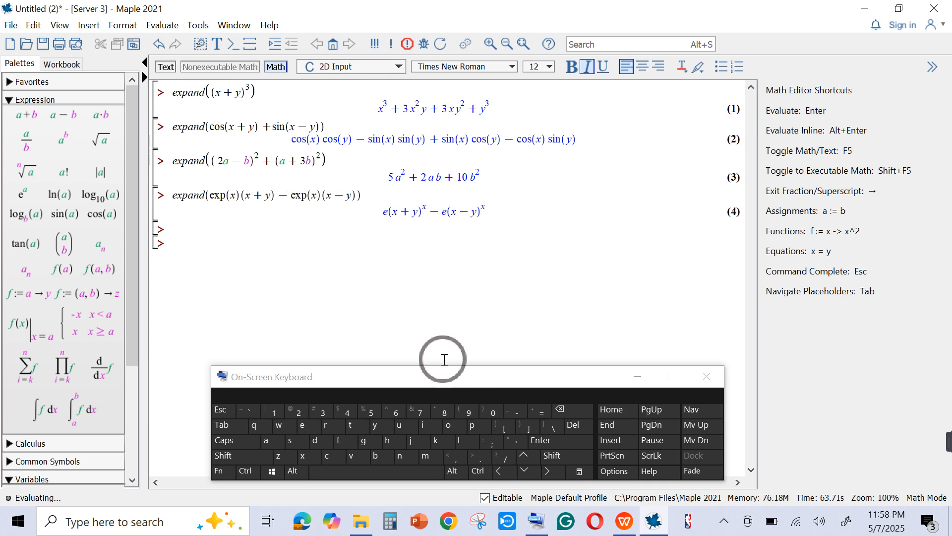
{"action": "left_click", "coordinate": [537, 442]}
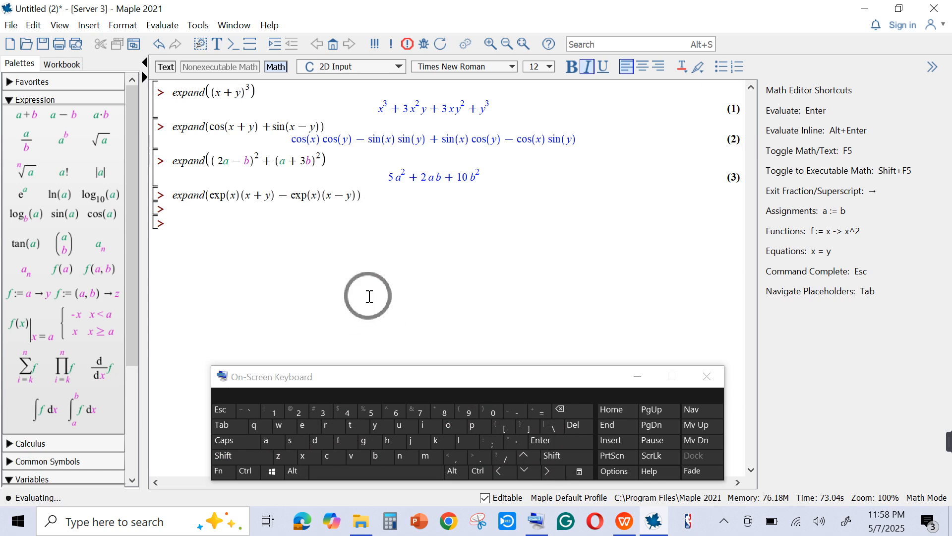
- Insert a multiplication sign between the first exp(x) and (x + y) in the fourth expand command and re-evaluate it
{"action": "left_click", "coordinate": [235, 197]}
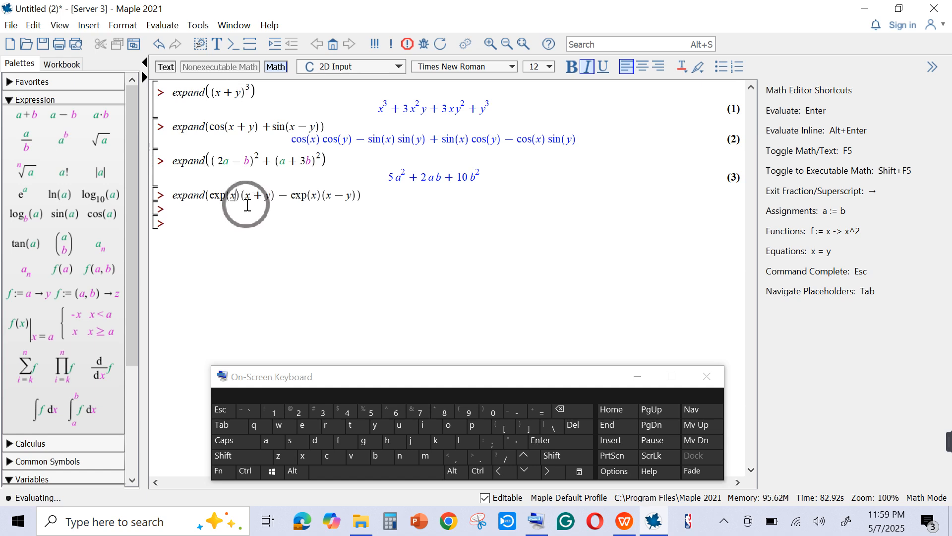
{"action": "left_click", "coordinate": [240, 203]}
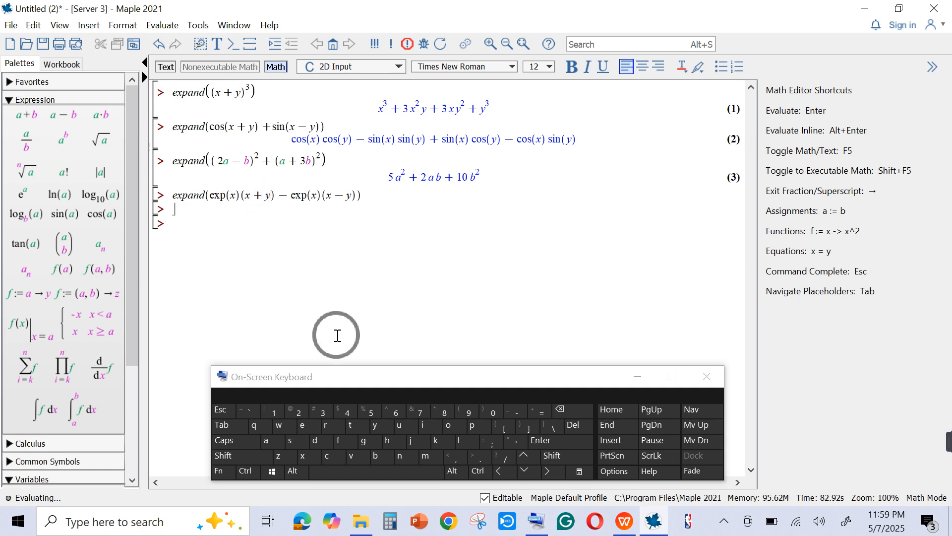
{"action": "left_click", "coordinate": [253, 195]}
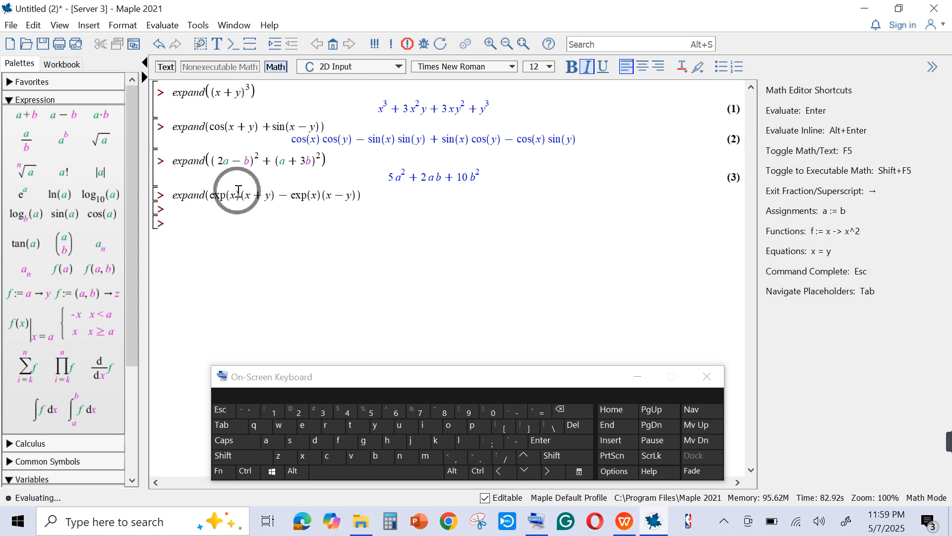
{"action": "left_click", "coordinate": [510, 472]}
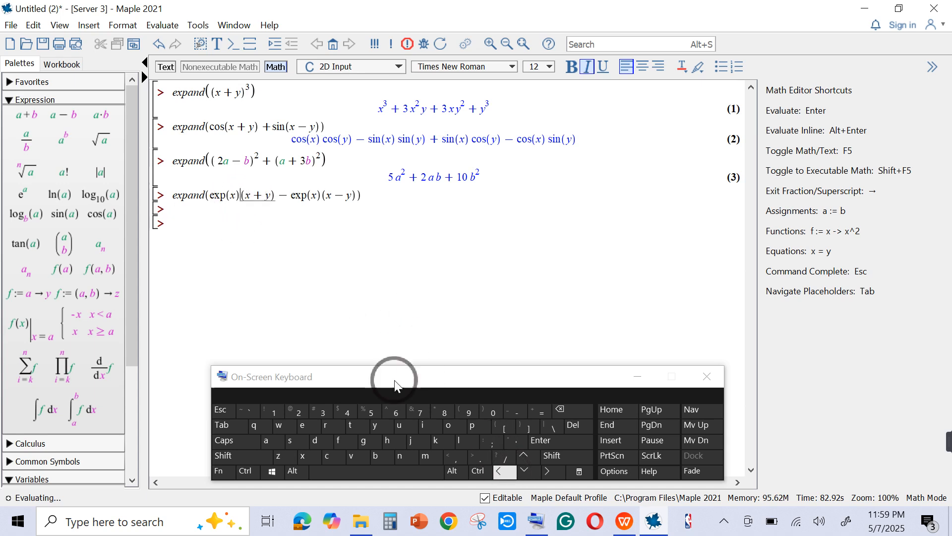
{"action": "left_click", "coordinate": [238, 456]}
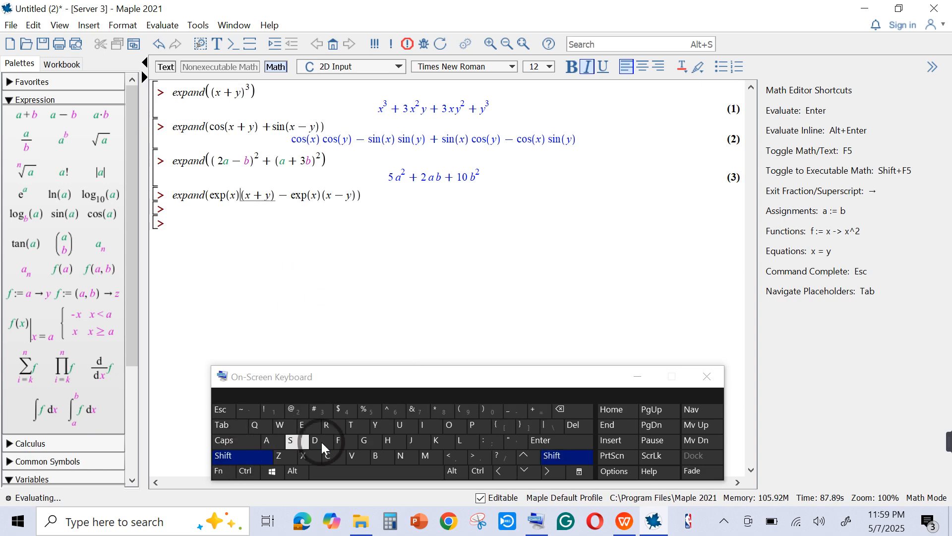
{"action": "left_click", "coordinate": [446, 411]}
{"action": "left_click", "coordinate": [221, 193]}
{"action": "key", "text": "Return"}
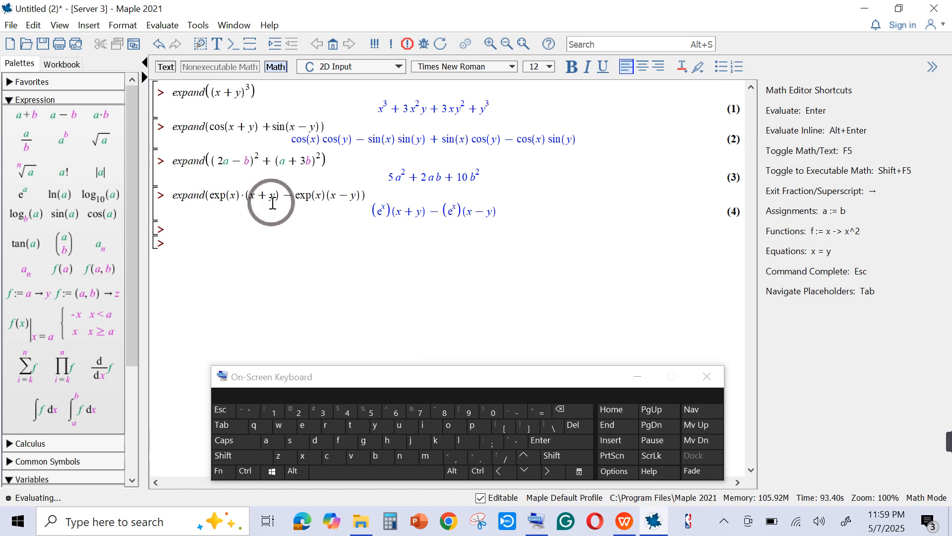
- Insert a multiplication sign between the second exp(x) and (x − y) in the fourth expand command and re-evaluate it
{"action": "left_click", "coordinate": [328, 196]}
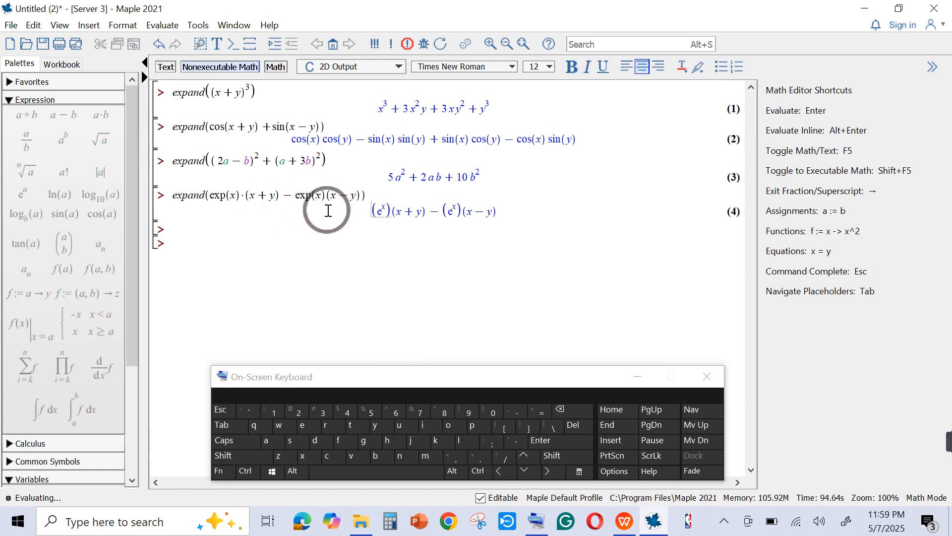
{"action": "double_click", "coordinate": [330, 195]}
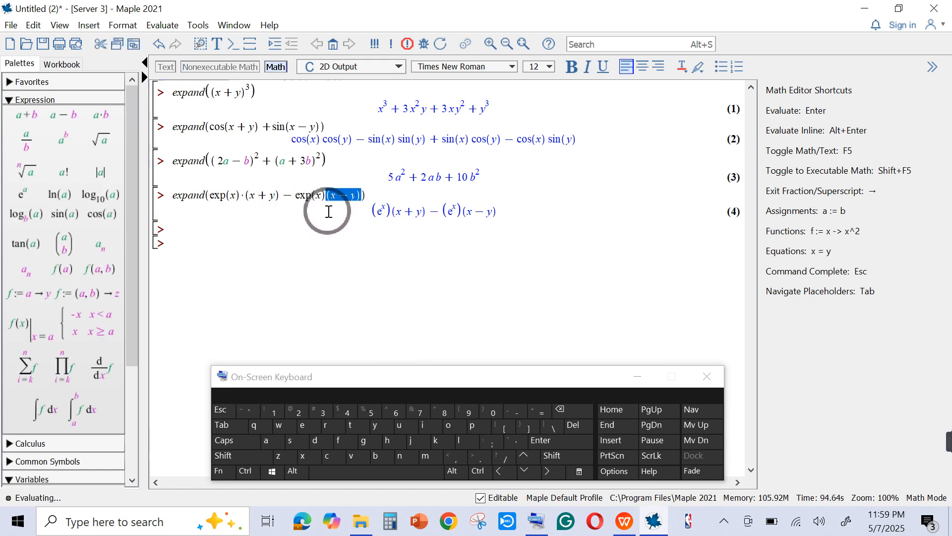
{"action": "left_click", "coordinate": [352, 194]}
{"action": "left_click", "coordinate": [467, 441]}
{"action": "left_click", "coordinate": [502, 472]}
{"action": "left_click", "coordinate": [502, 471]}
{"action": "left_click", "coordinate": [502, 471]}
{"action": "left_click", "coordinate": [502, 471]}
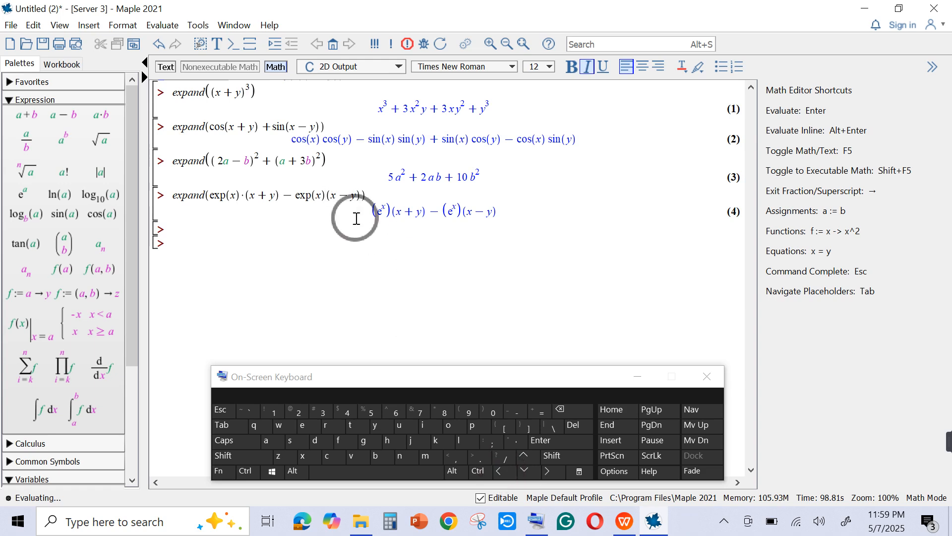
{"action": "left_click", "coordinate": [253, 454]}
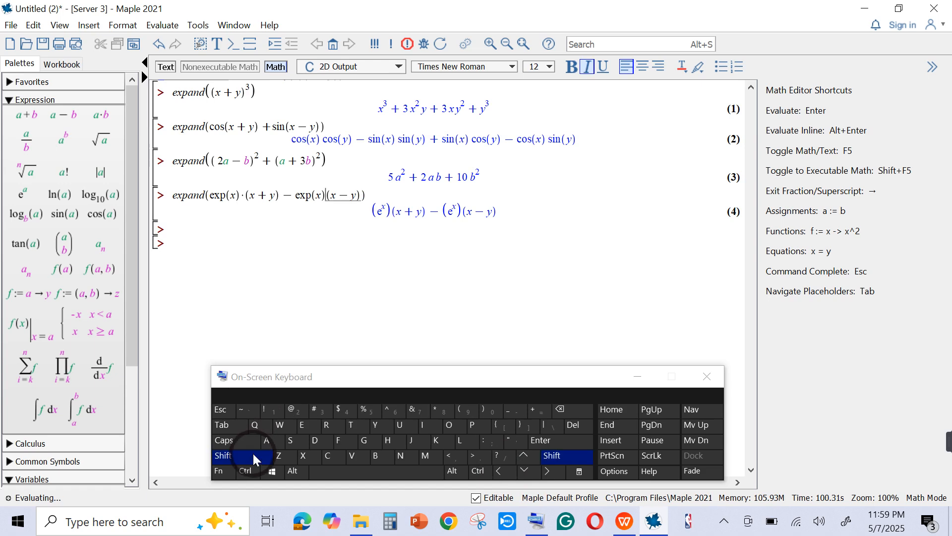
{"action": "left_click", "coordinate": [436, 414]}
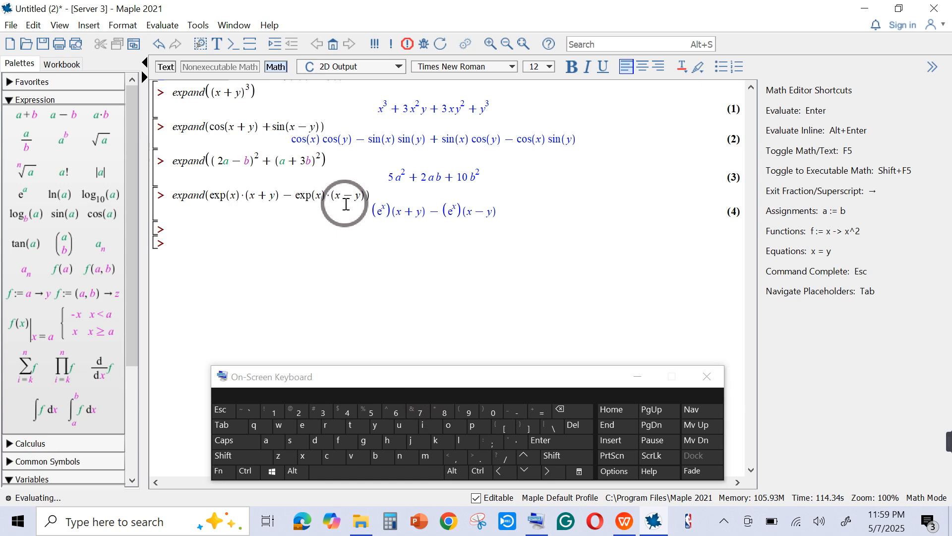
{"action": "left_click", "coordinate": [540, 446]}
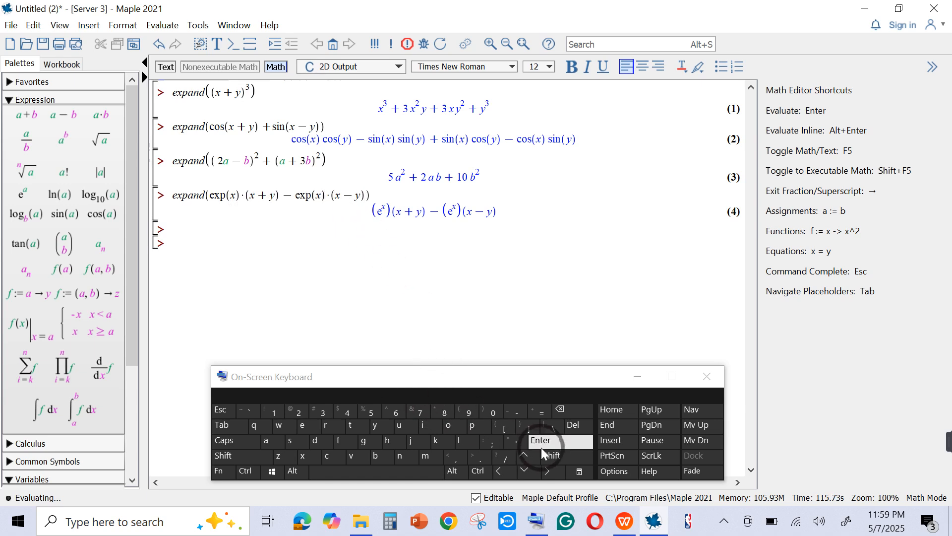
{"action": "left_click", "coordinate": [546, 445]}
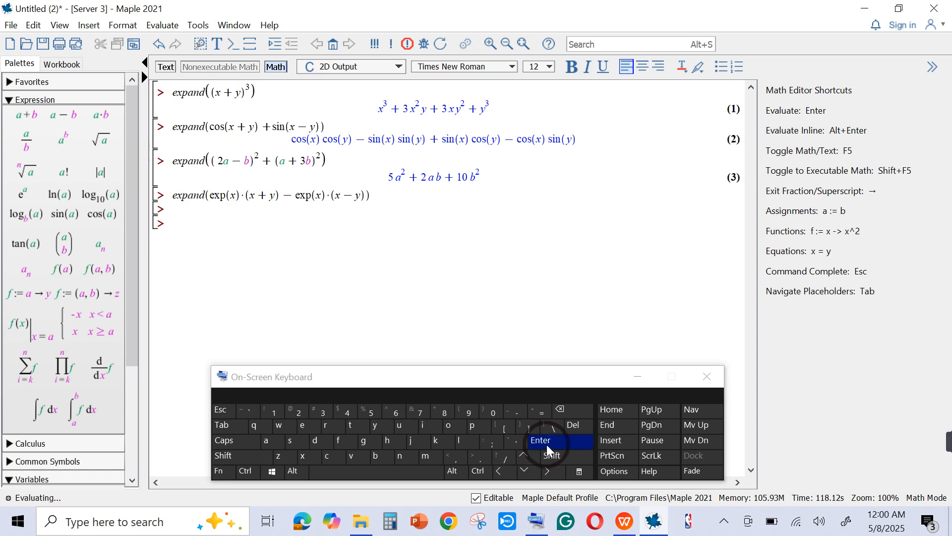
{"action": "mouse_move", "coordinate": [948, 451]}
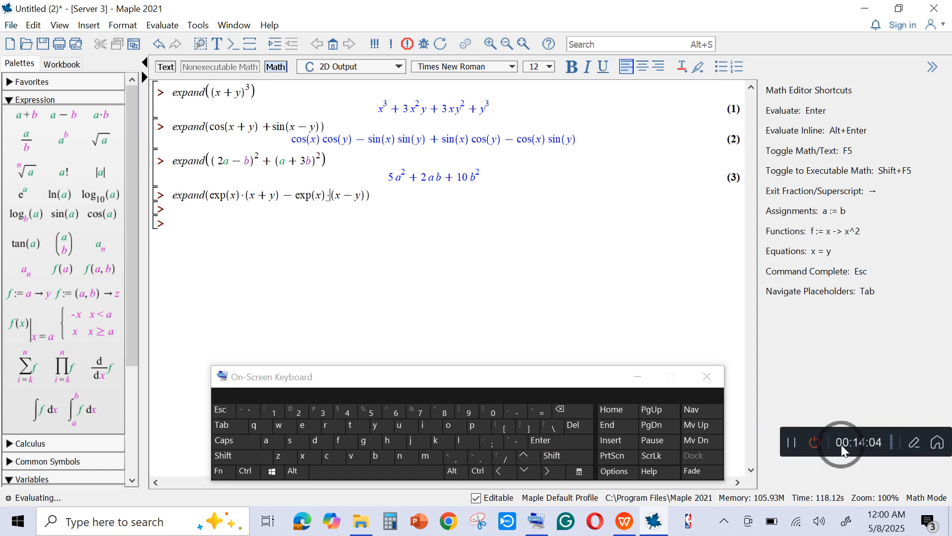
{"action": "left_click", "coordinate": [792, 446]}
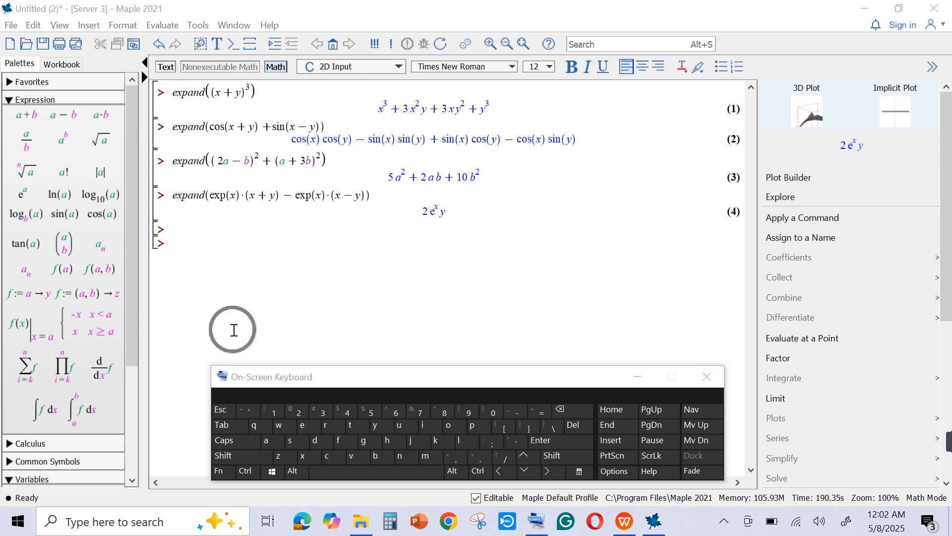
{"action": "left_click", "coordinate": [245, 459]}
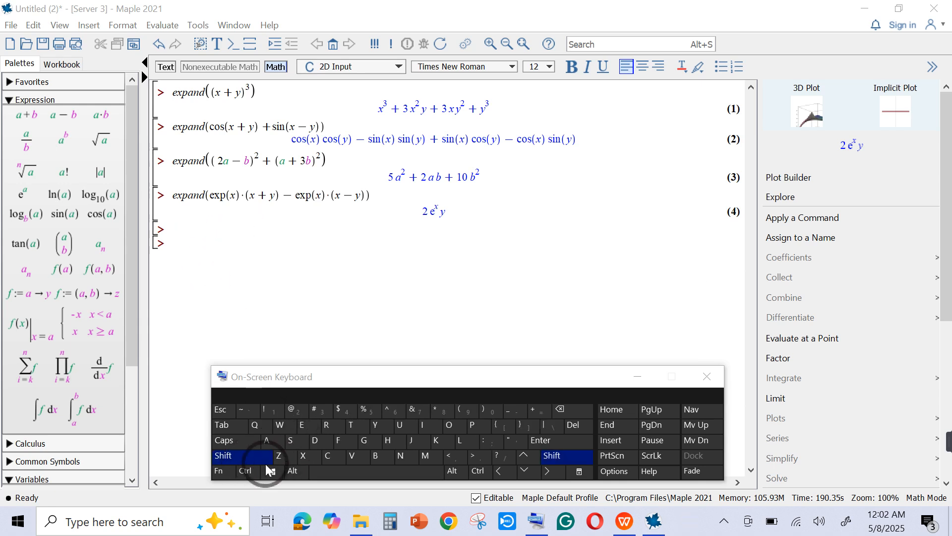
{"action": "left_click", "coordinate": [248, 459]}
{"action": "left_click", "coordinate": [303, 424]}
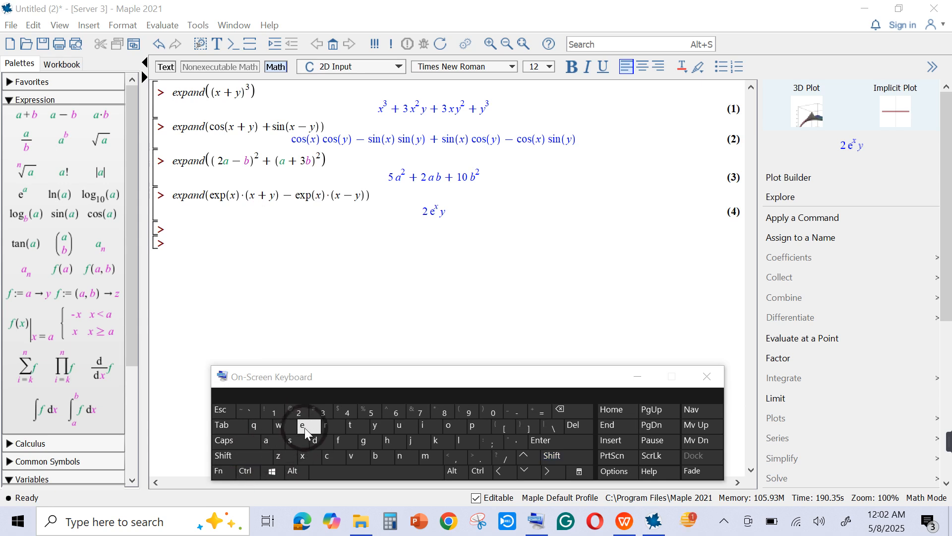
{"action": "left_click", "coordinate": [303, 456]}
{"action": "left_click", "coordinate": [188, 251]}
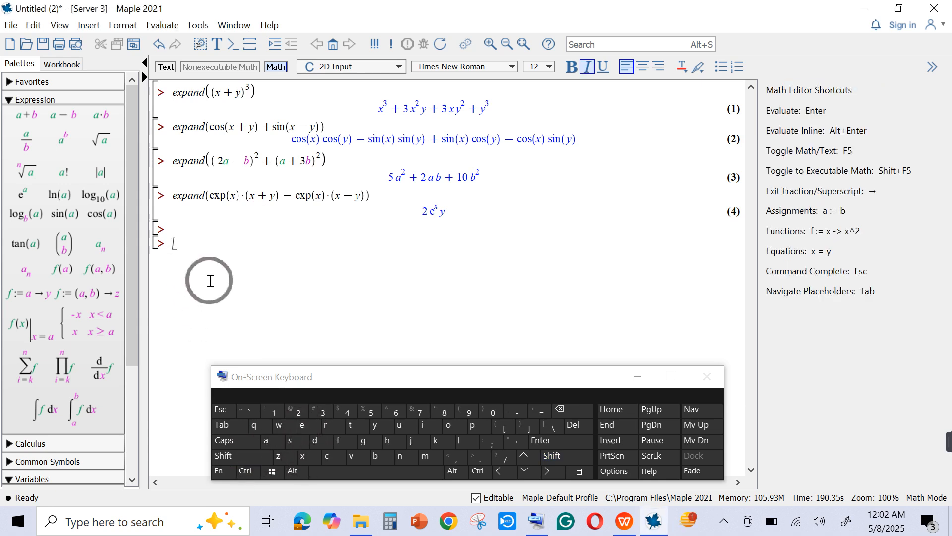
{"action": "left_click", "coordinate": [304, 425]}
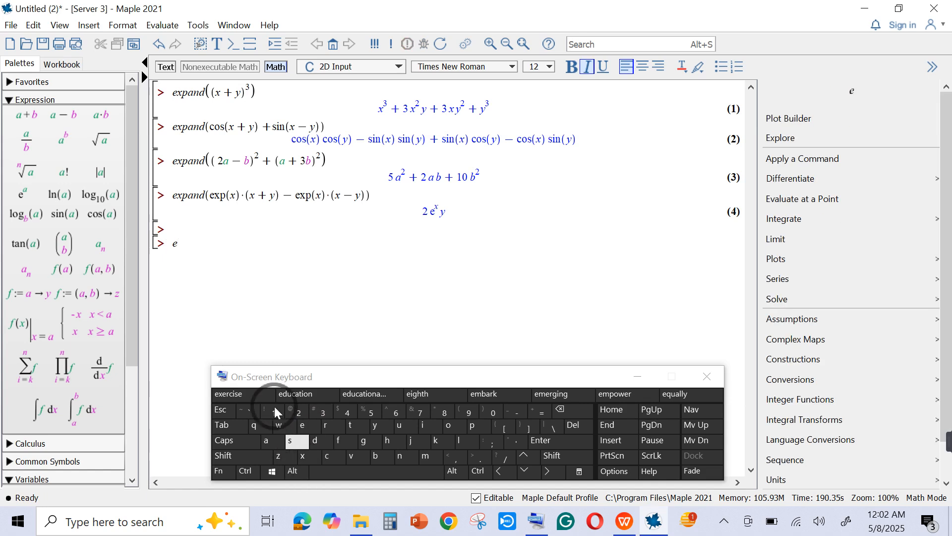
{"action": "left_click", "coordinate": [188, 233]}
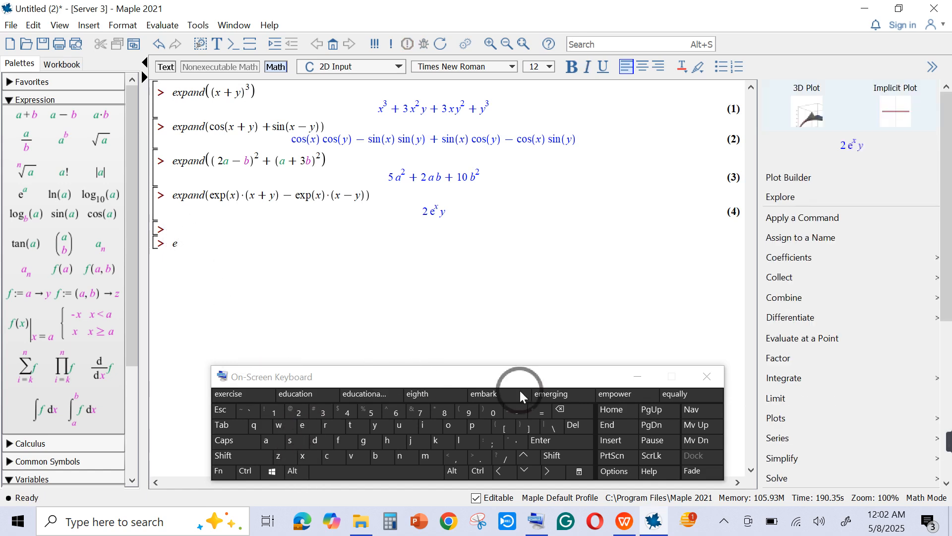
{"action": "left_click", "coordinate": [196, 260]}
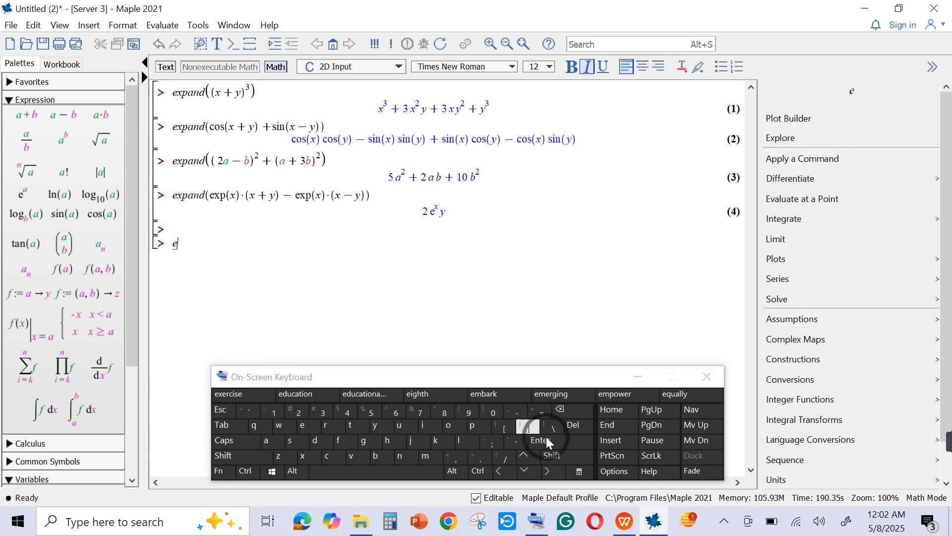
{"action": "left_click", "coordinate": [561, 410]}
- Enter a fifth expand command with an empty pair of parentheses at the first empty prompt below the fourth result
{"action": "left_click", "coordinate": [182, 231]}
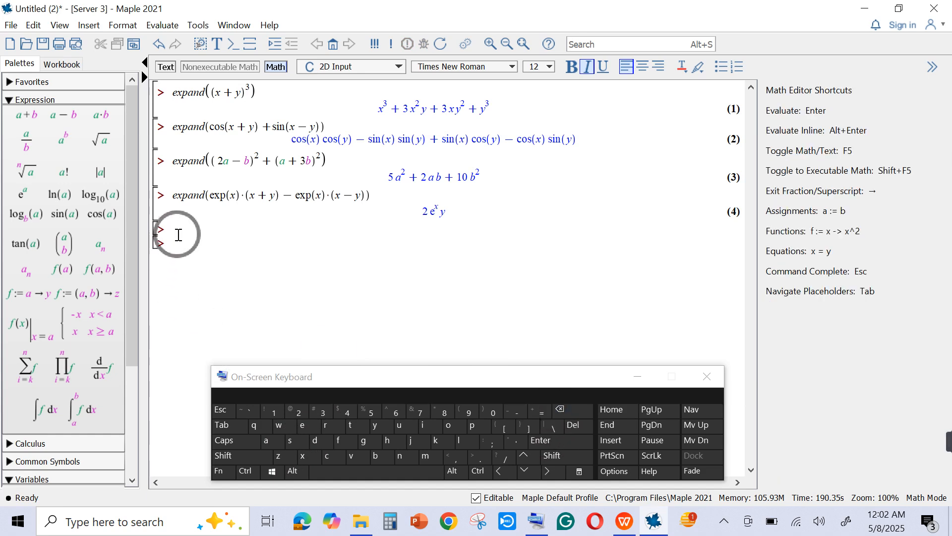
{"action": "left_click", "coordinate": [303, 427]}
{"action": "left_click", "coordinate": [303, 456]}
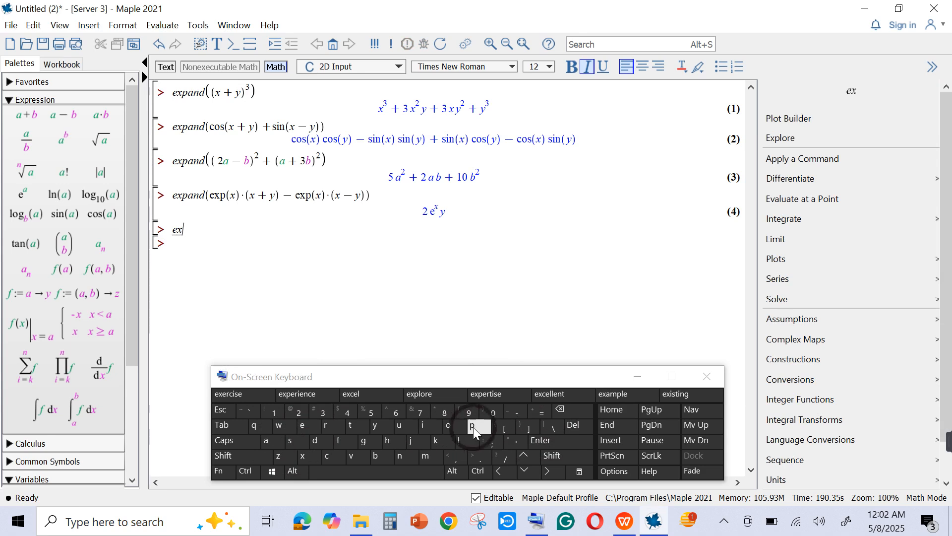
{"action": "left_click", "coordinate": [471, 426]}
{"action": "left_click", "coordinate": [264, 443]}
{"action": "left_click", "coordinate": [400, 452]}
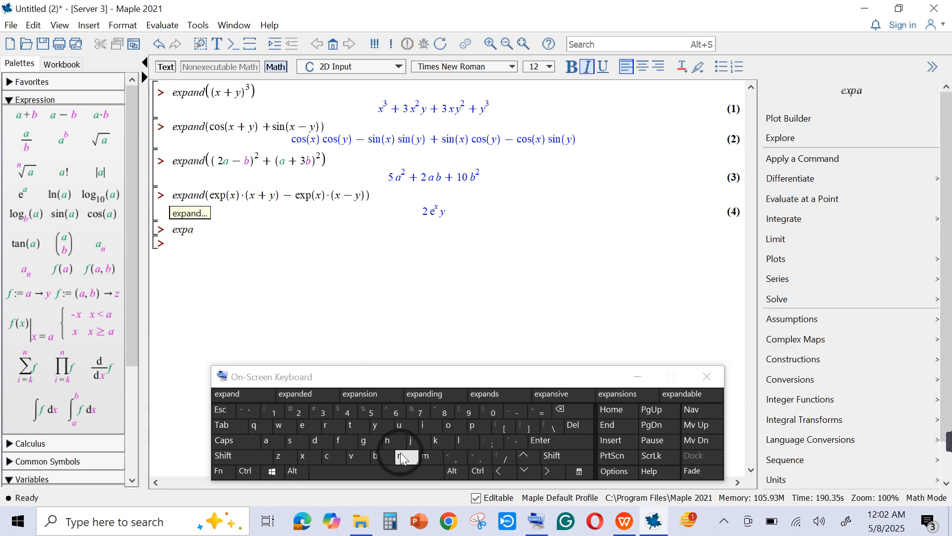
{"action": "left_click", "coordinate": [317, 442]}
{"action": "left_click", "coordinate": [246, 460]}
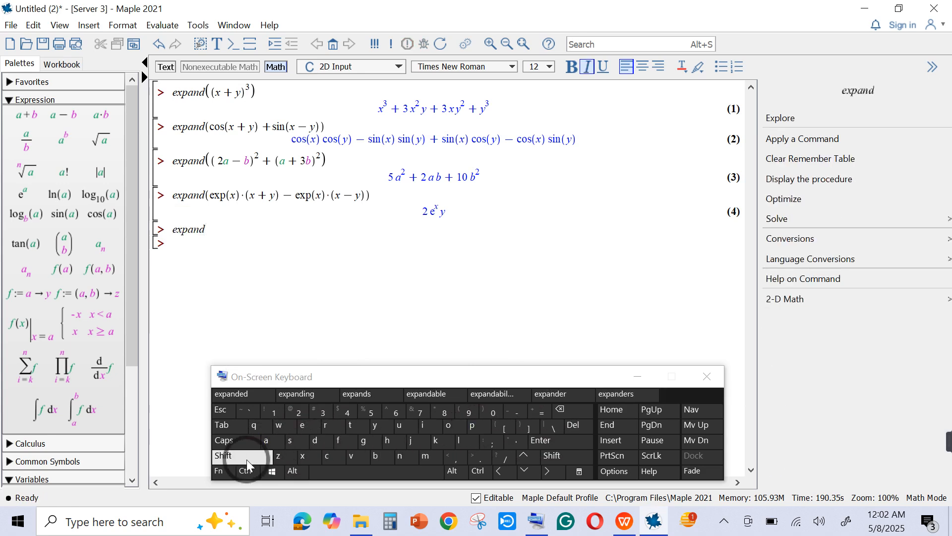
{"action": "left_click", "coordinate": [465, 411]}
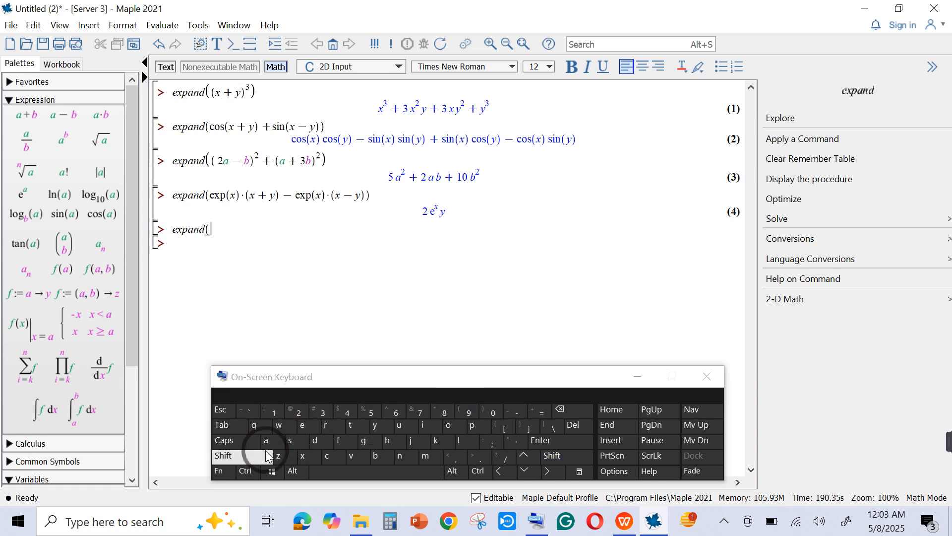
{"action": "left_click", "coordinate": [266, 452]}
{"action": "left_click", "coordinate": [484, 411]}
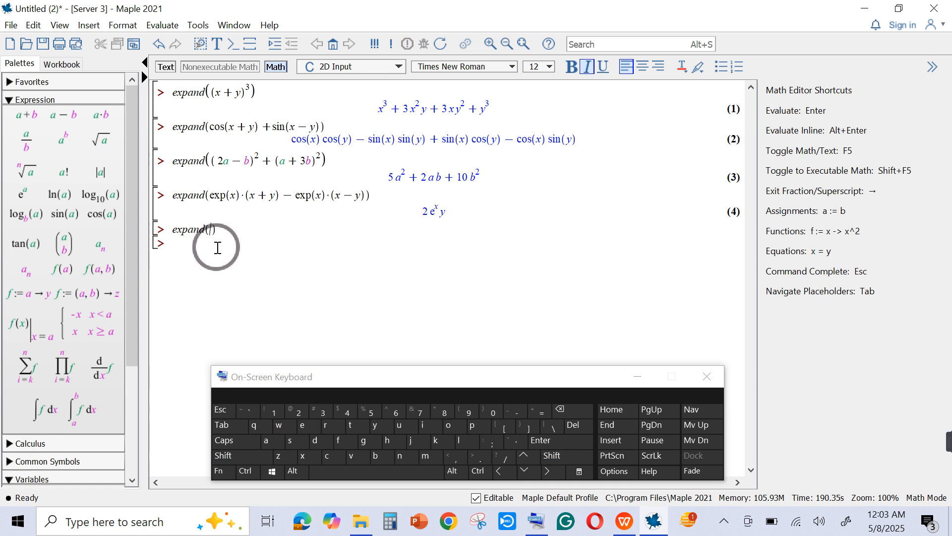
- Insert a nested pair of empty parentheses inside the fifth expand command
{"action": "left_click", "coordinate": [250, 471]}
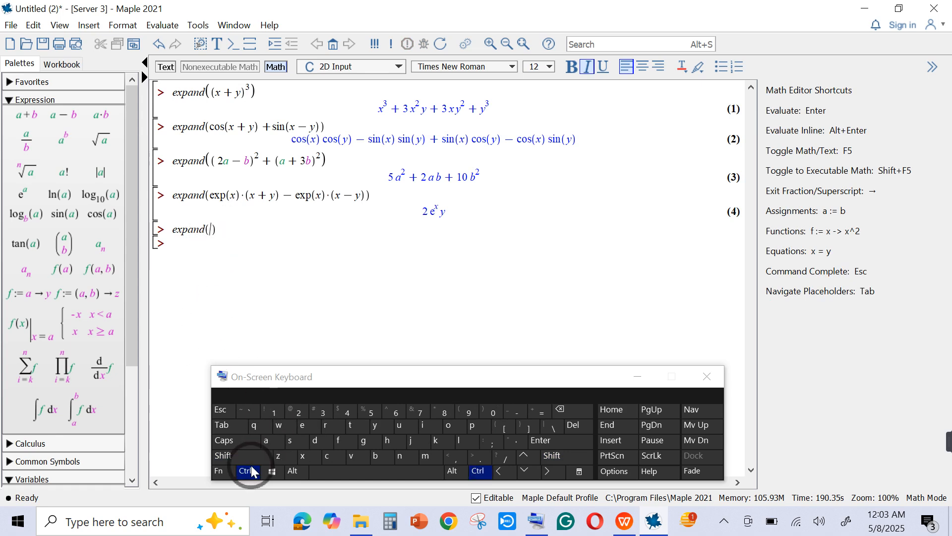
{"action": "left_click", "coordinate": [248, 470]}
{"action": "left_click", "coordinate": [231, 456]}
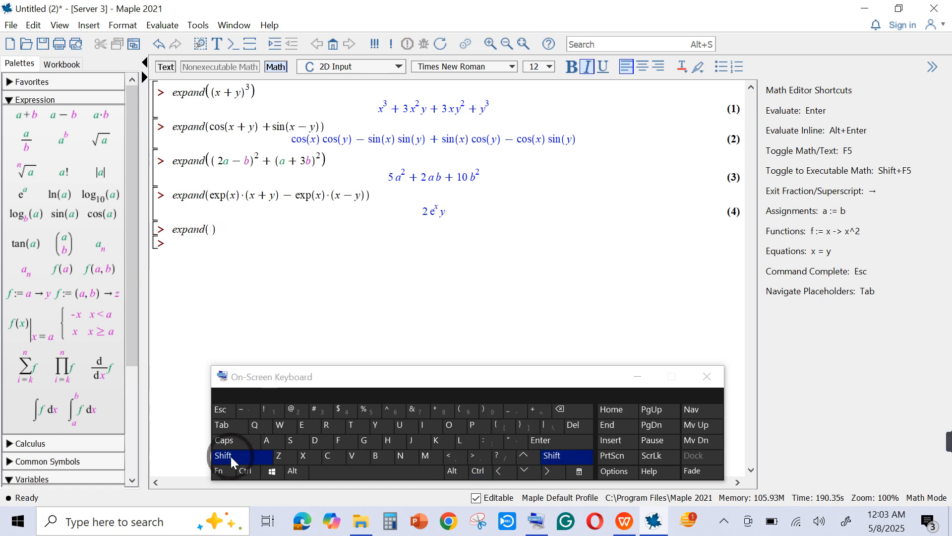
{"action": "left_click", "coordinate": [454, 412]}
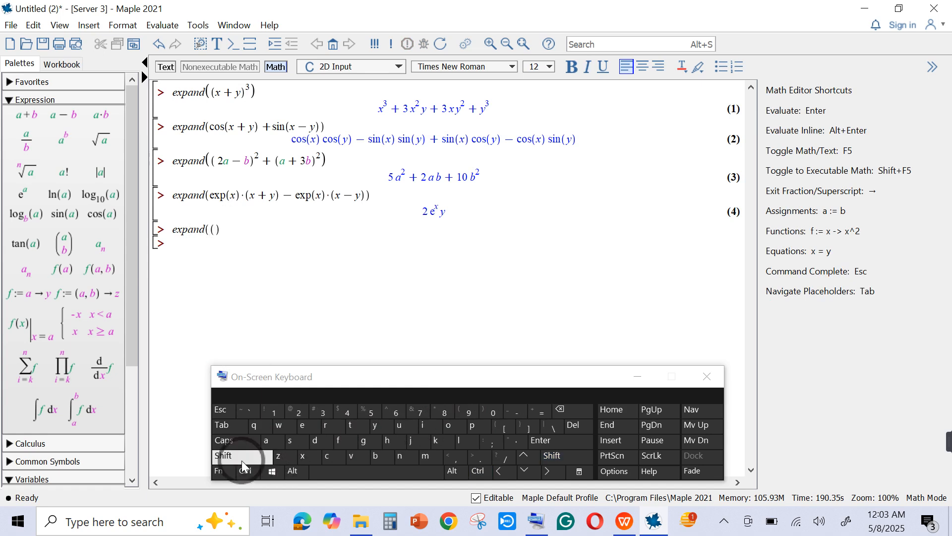
{"action": "left_click", "coordinate": [230, 454]}
{"action": "left_click", "coordinate": [481, 411]}
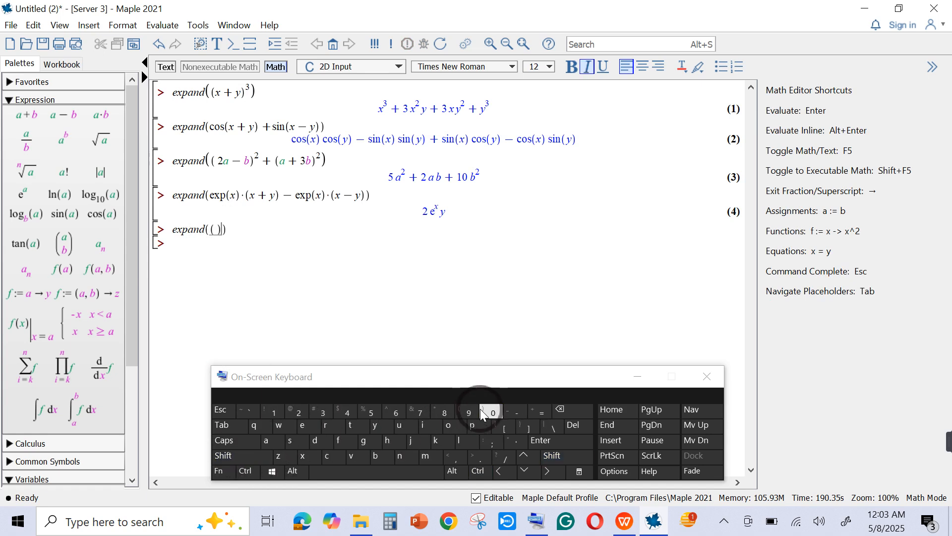
{"action": "left_click", "coordinate": [217, 229]}
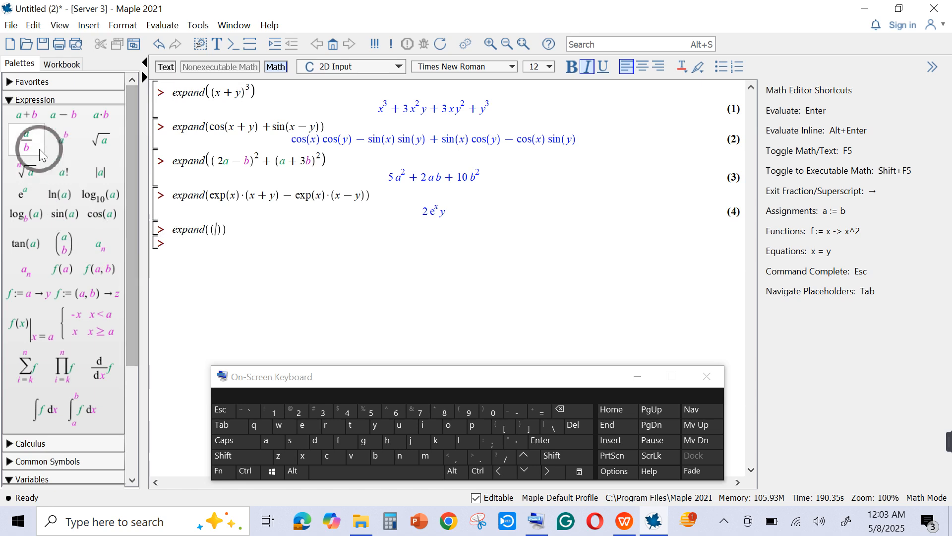
- Fill the nested parentheses of the fifth expand command with the sum x + 2
{"action": "left_click", "coordinate": [31, 114]}
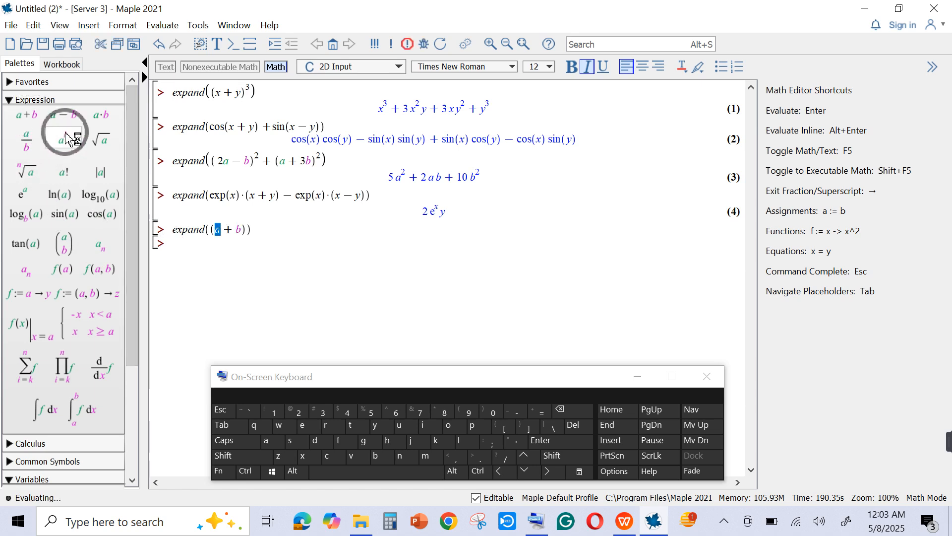
{"action": "left_click", "coordinate": [302, 455]}
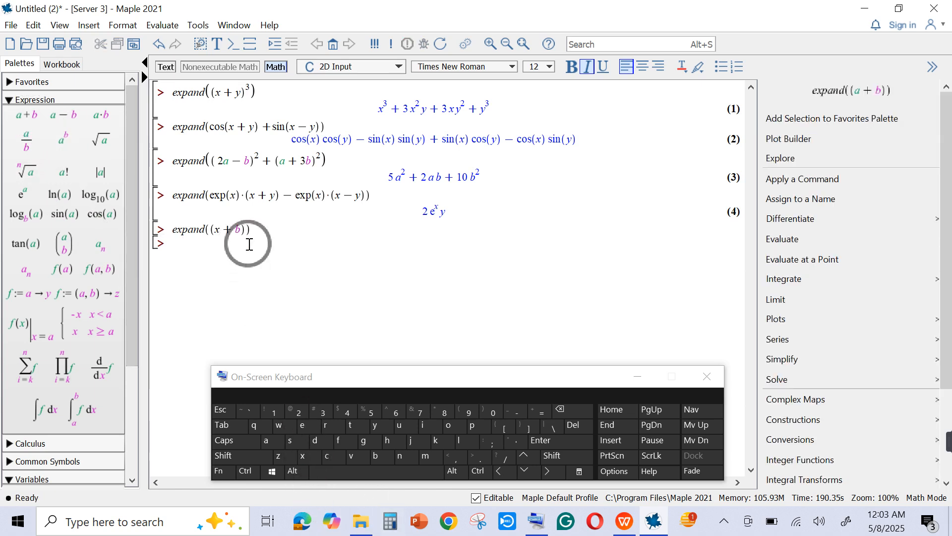
{"action": "left_click", "coordinate": [238, 228]}
{"action": "left_click", "coordinate": [295, 411]}
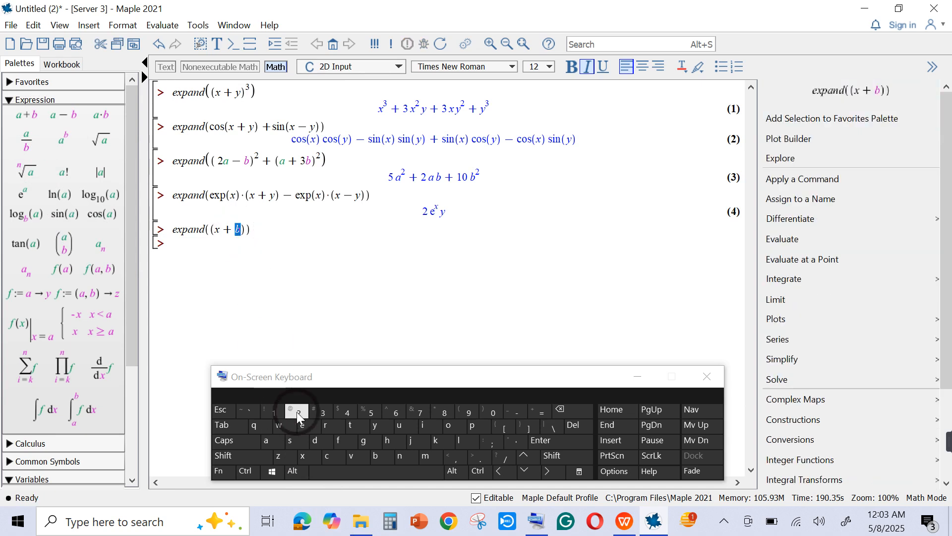
- Add a multiplication sign and a second, empty pair of parentheses after (x + 2) in the fifth expand command
{"action": "left_click", "coordinate": [244, 238]}
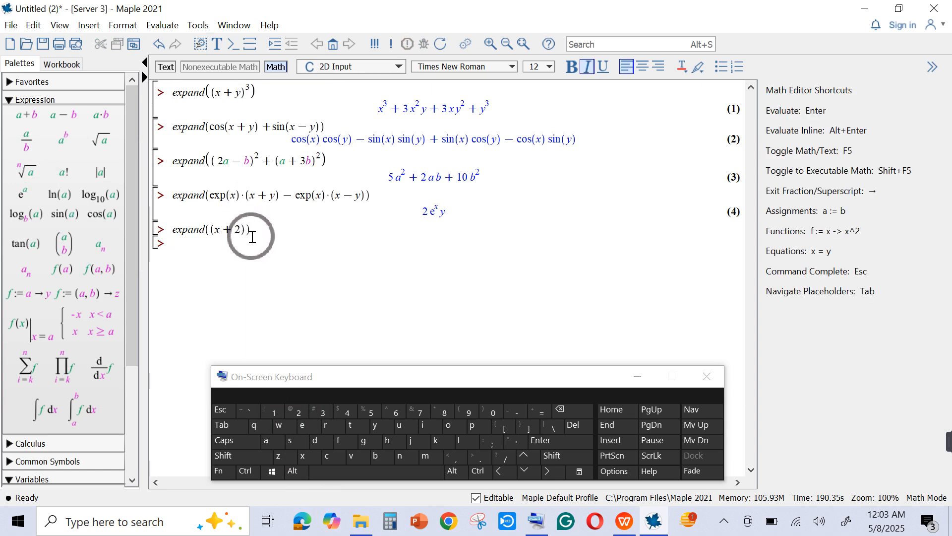
{"action": "left_click", "coordinate": [240, 230]}
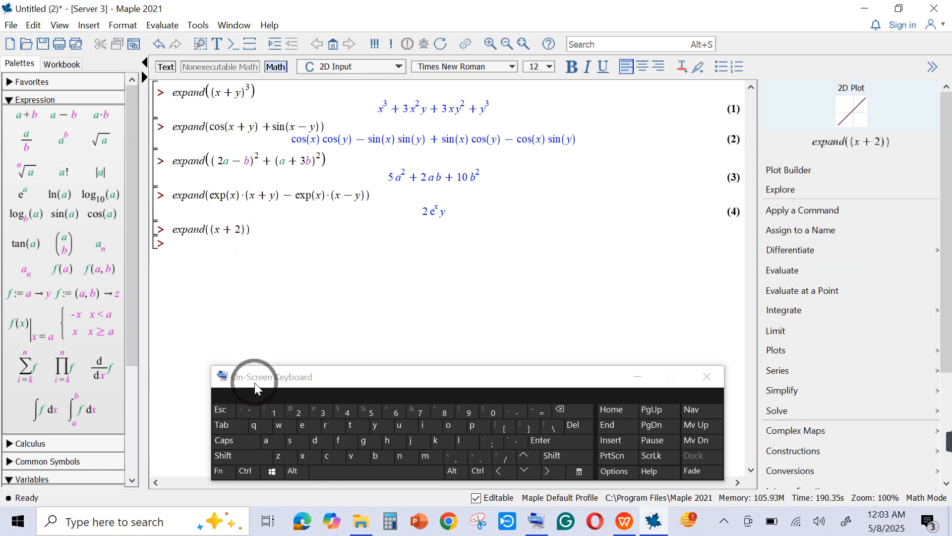
{"action": "left_click", "coordinate": [248, 456]}
{"action": "left_click", "coordinate": [397, 412]}
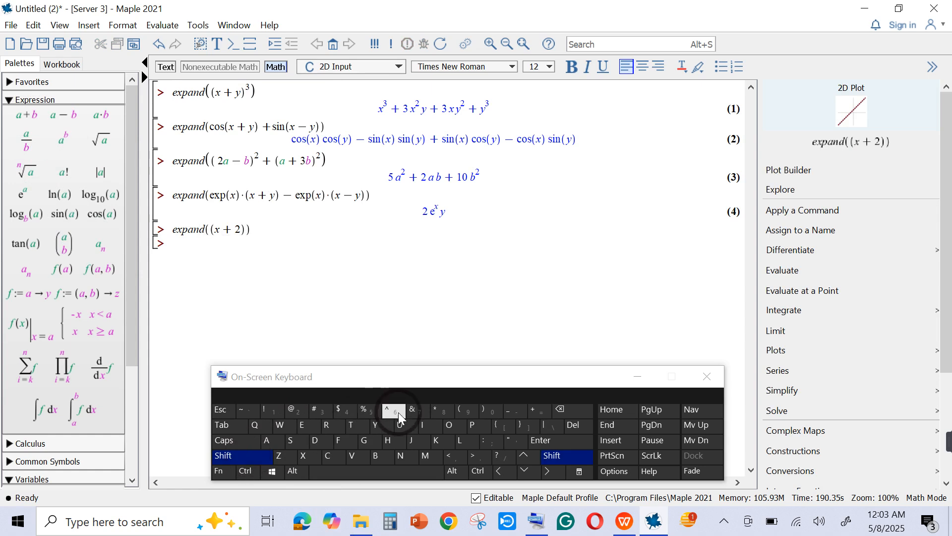
{"action": "left_click", "coordinate": [432, 414]}
{"action": "left_click", "coordinate": [246, 451]}
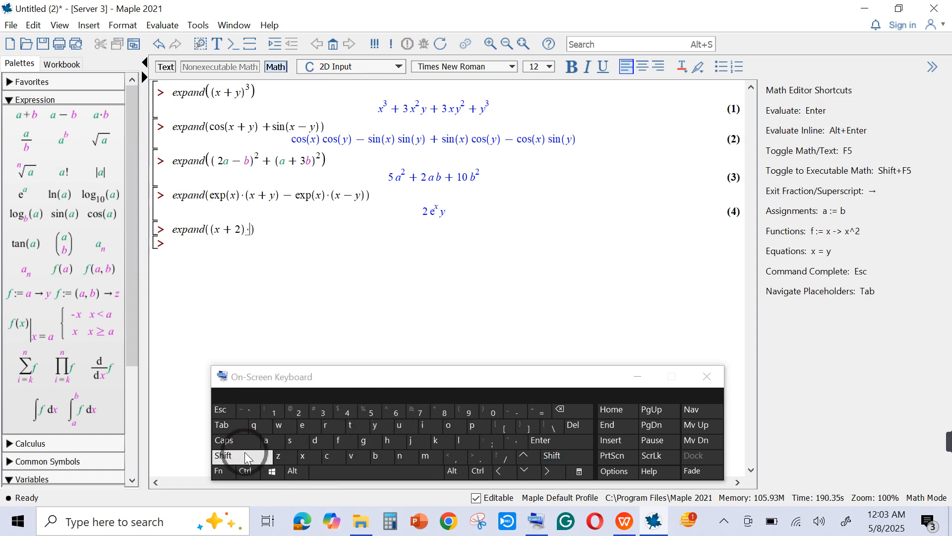
{"action": "left_click", "coordinate": [483, 416]}
{"action": "left_click", "coordinate": [467, 412]}
{"action": "left_click", "coordinate": [272, 457]}
{"action": "left_click", "coordinate": [481, 408]}
{"action": "left_click", "coordinate": [258, 237]}
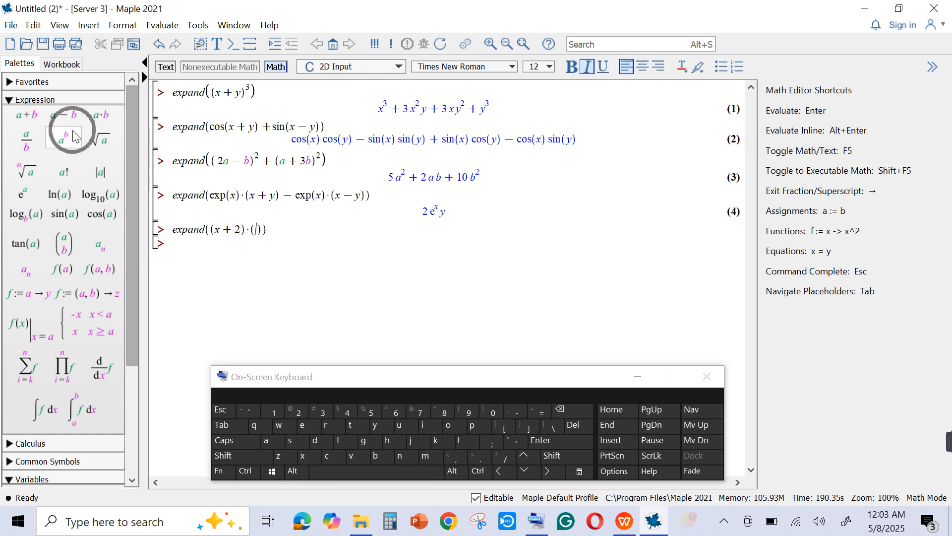
- Fill the second pair of parentheses with the difference x − 3 and evaluate the fifth expand command
{"action": "left_click", "coordinate": [63, 115]}
{"action": "left_click", "coordinate": [302, 456]}
{"action": "left_click", "coordinate": [277, 228]}
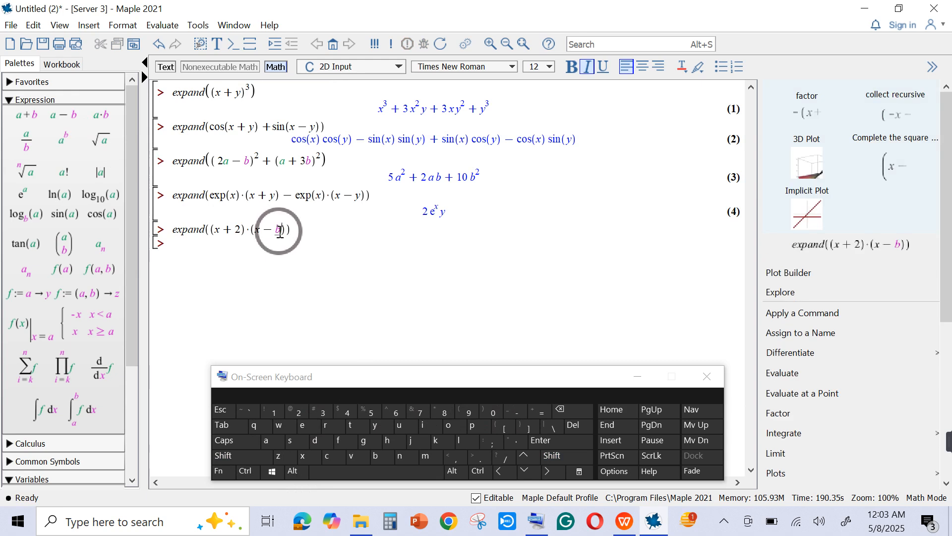
{"action": "left_click", "coordinate": [325, 412]}
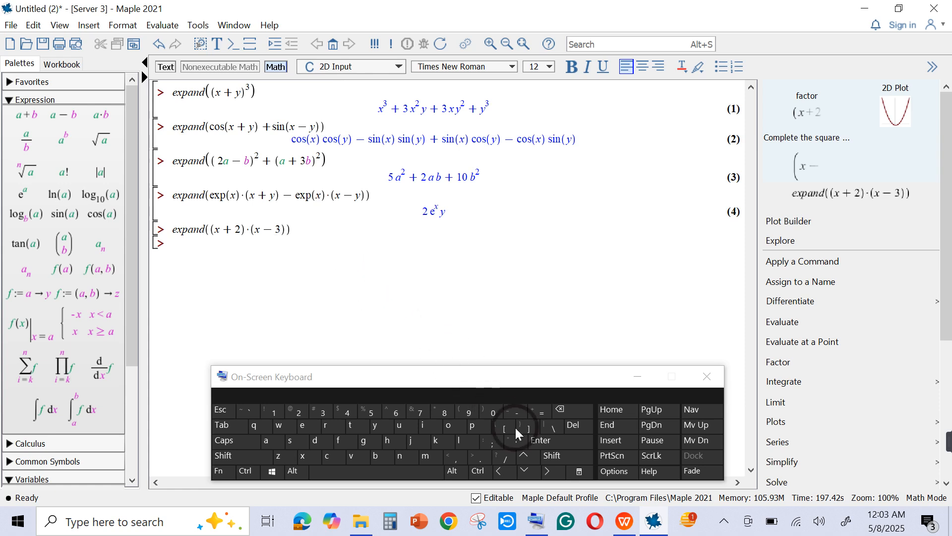
{"action": "left_click", "coordinate": [542, 442]}
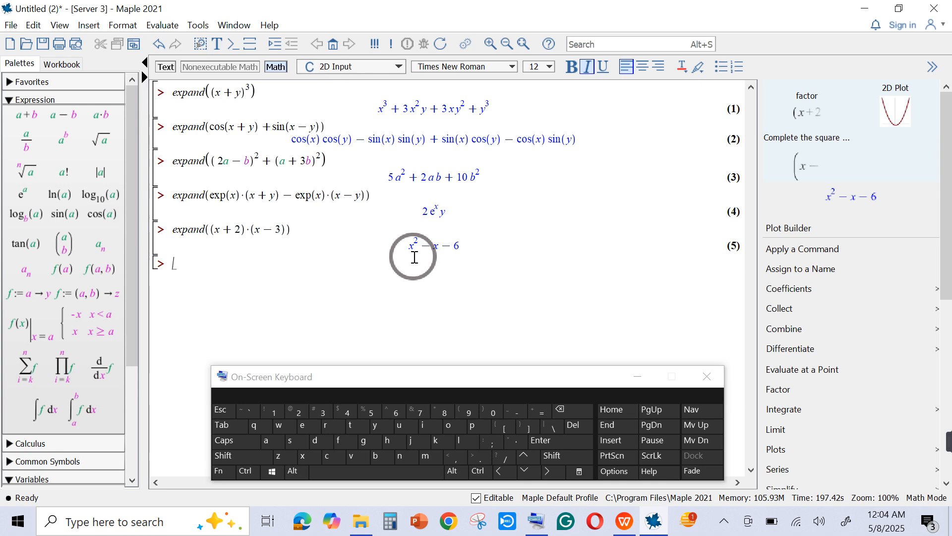
- Enter a sixth expand command with an empty pair of parentheses at the prompt below the fifth result
{"action": "left_click", "coordinate": [302, 425]}
{"action": "left_click", "coordinate": [302, 458]}
{"action": "left_click", "coordinate": [470, 427]}
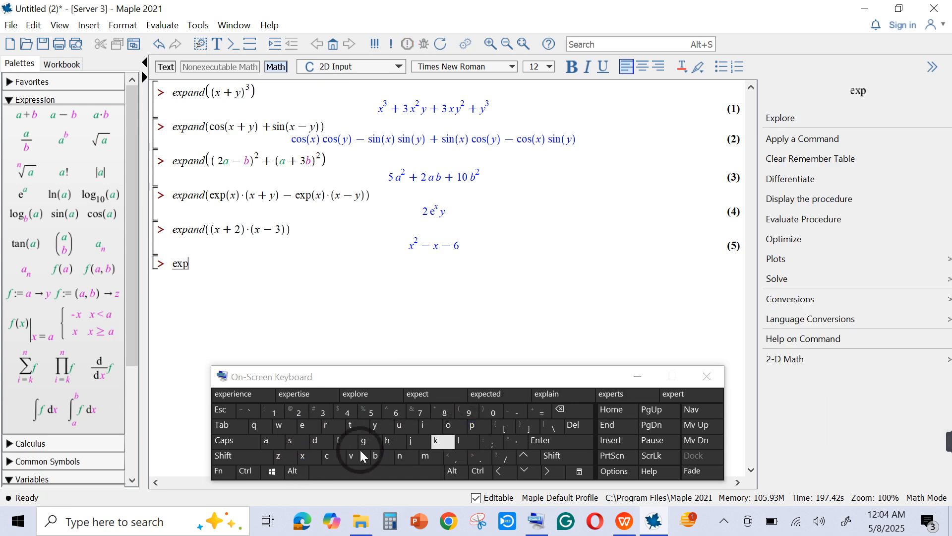
{"action": "left_click", "coordinate": [268, 441]}
{"action": "left_click", "coordinate": [390, 455]}
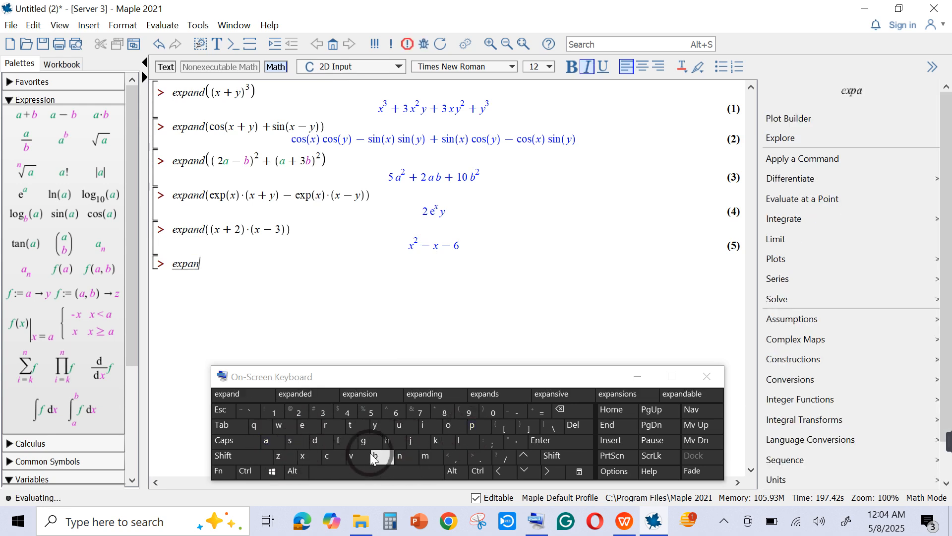
{"action": "left_click", "coordinate": [319, 442]}
{"action": "left_click", "coordinate": [247, 454]}
{"action": "left_click", "coordinate": [464, 414]}
{"action": "left_click", "coordinate": [483, 411]}
{"action": "left_click", "coordinate": [210, 265]}
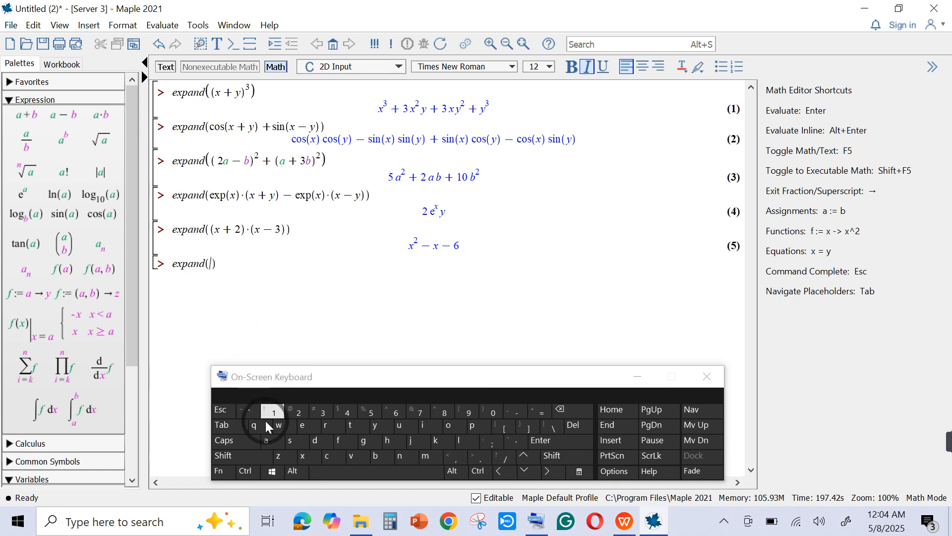
- Enter the sqrt function with an opening parenthesis as the argument of the sixth expand command
{"action": "left_click", "coordinate": [293, 441]}
{"action": "left_click", "coordinate": [263, 428]}
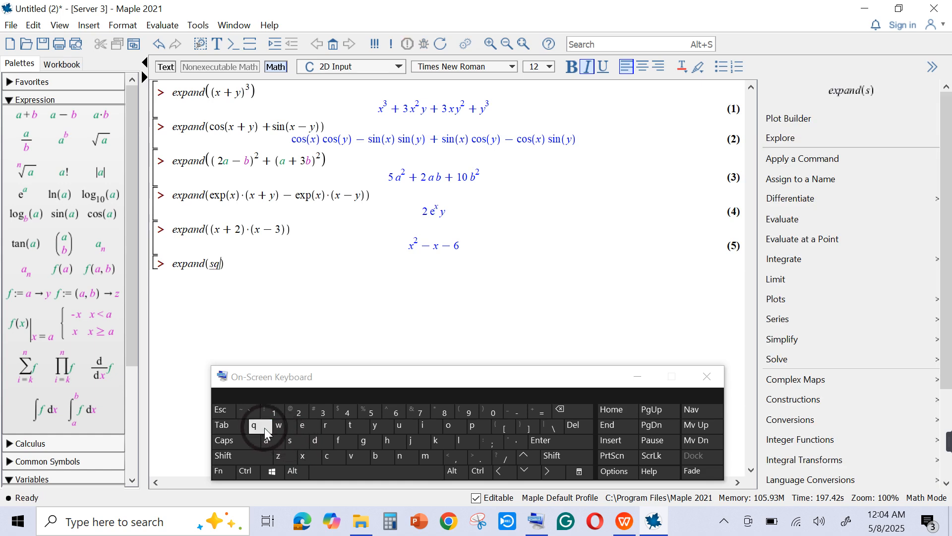
{"action": "left_click", "coordinate": [330, 426]}
{"action": "left_click", "coordinate": [350, 428]}
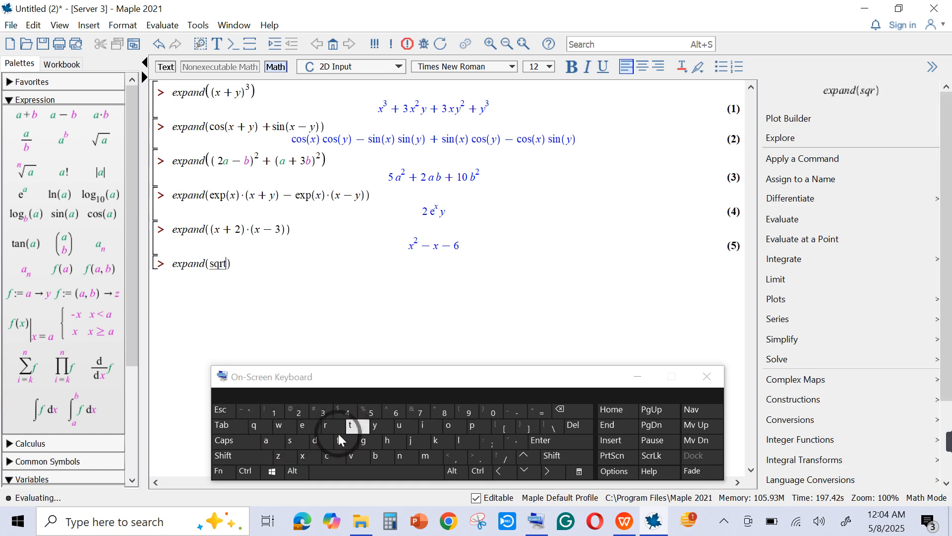
{"action": "left_click", "coordinate": [233, 456]}
{"action": "left_click", "coordinate": [211, 224]}
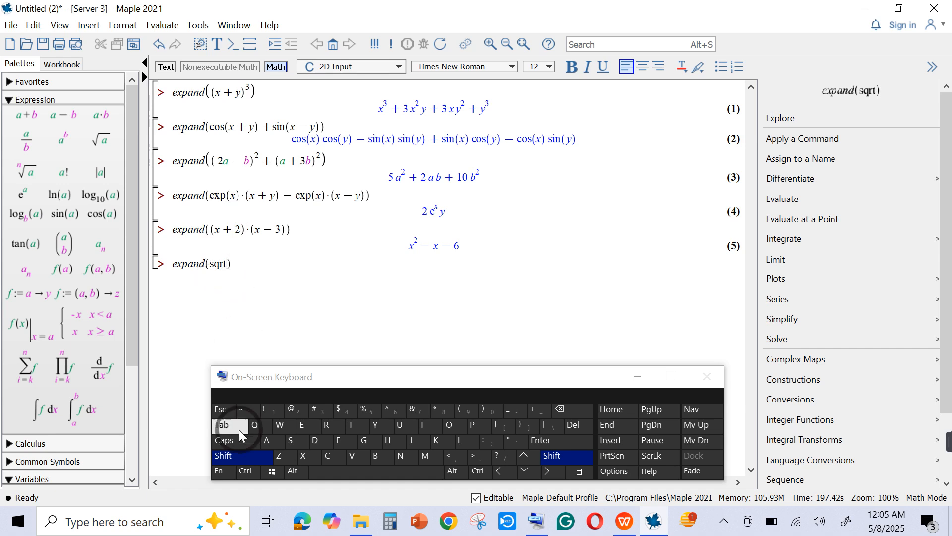
{"action": "left_click", "coordinate": [468, 411]}
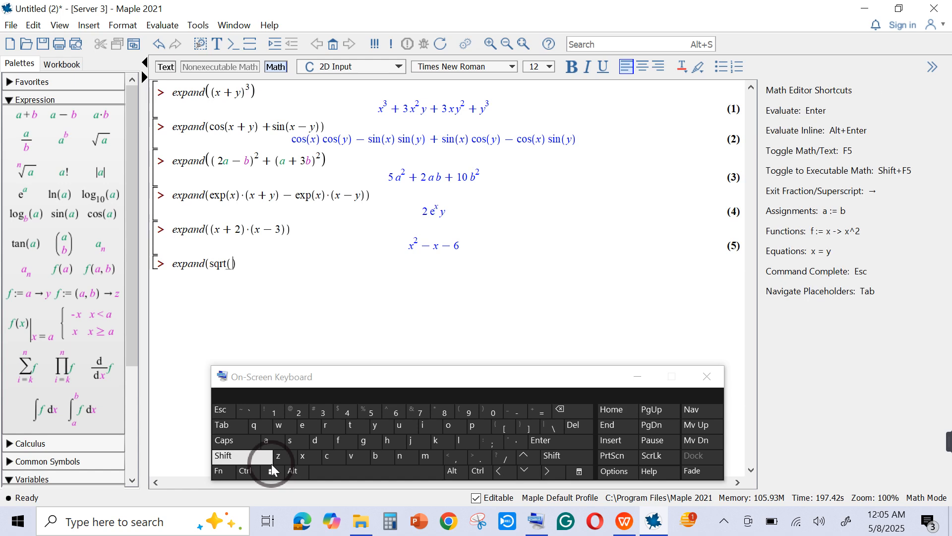
- Give sqrt the argument x + y, close the missing parenthesis, and evaluate the sixth expand command
{"action": "left_click", "coordinate": [29, 118]}
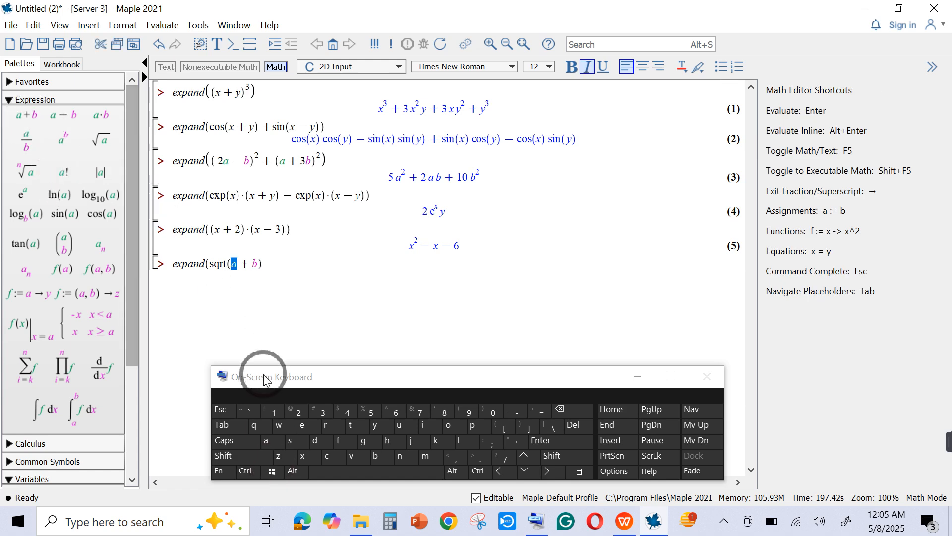
{"action": "left_click", "coordinate": [302, 455]}
{"action": "left_click", "coordinate": [253, 264]}
{"action": "left_click", "coordinate": [378, 425]}
{"action": "left_click", "coordinate": [283, 263]}
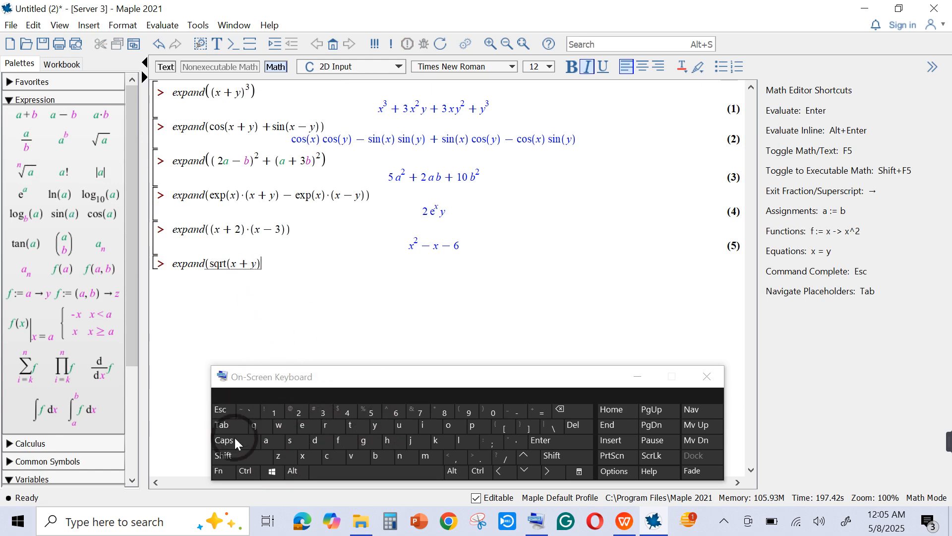
{"action": "left_click", "coordinate": [225, 455]}
{"action": "left_click", "coordinate": [482, 413]}
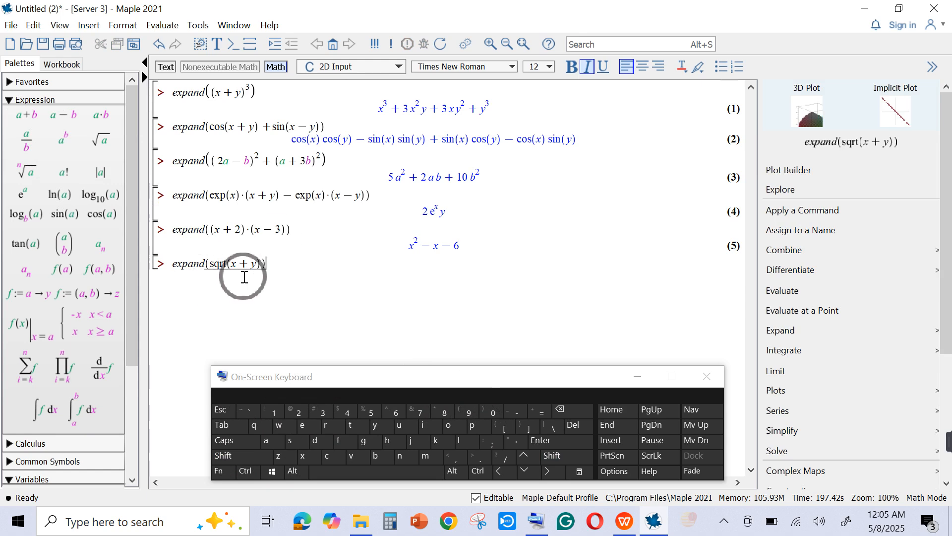
{"action": "left_click", "coordinate": [550, 446]}
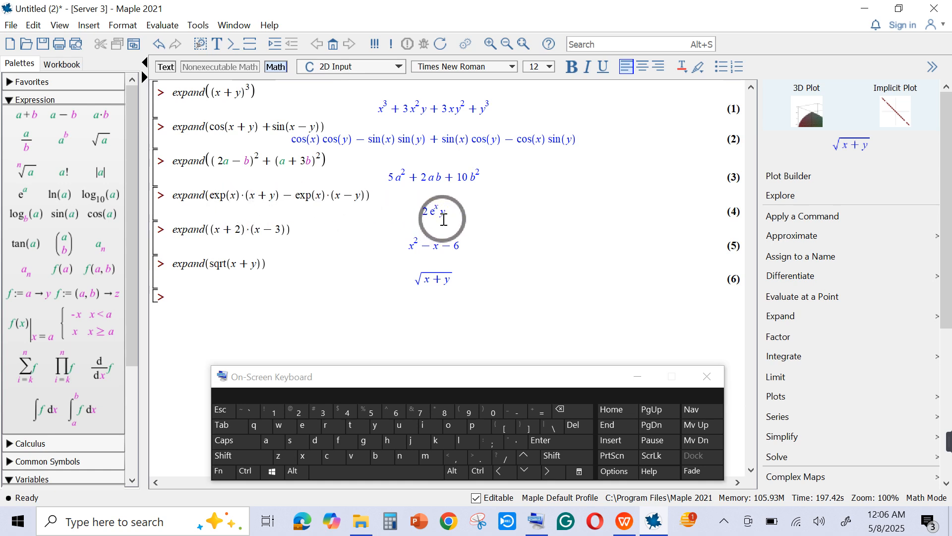
{"action": "left_click", "coordinate": [436, 212]}
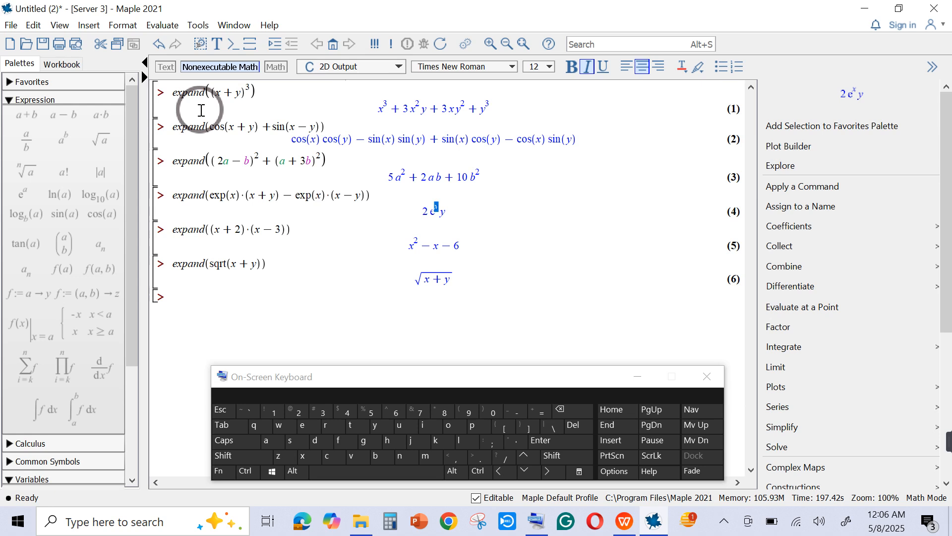
{"action": "left_click", "coordinate": [274, 292]}
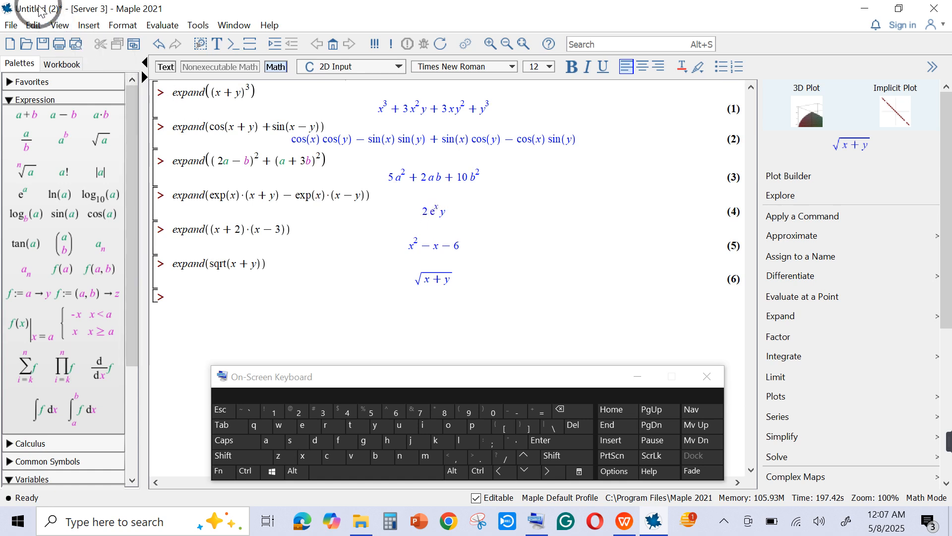
- Start saving the worksheet under a new name, with Desktop as the save location
{"action": "left_click", "coordinate": [12, 26]}
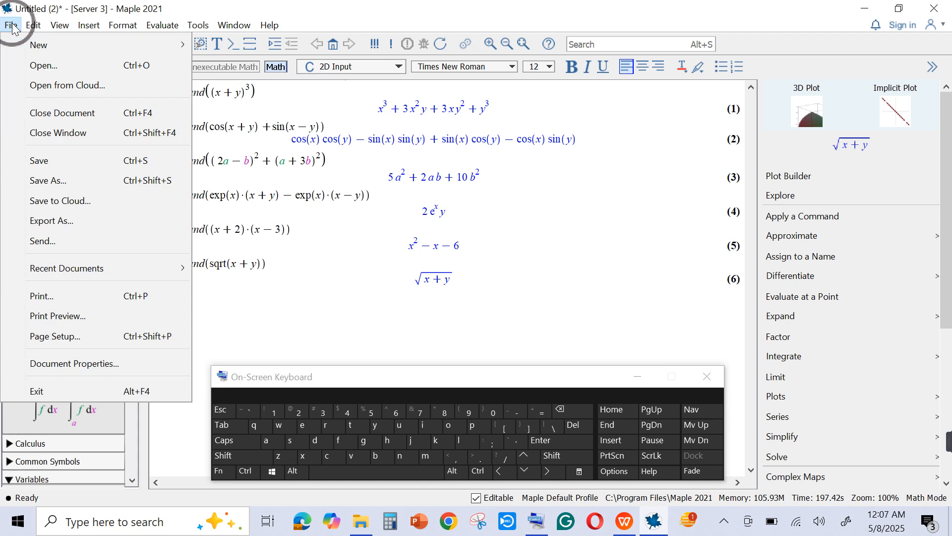
{"action": "left_click", "coordinate": [69, 174]}
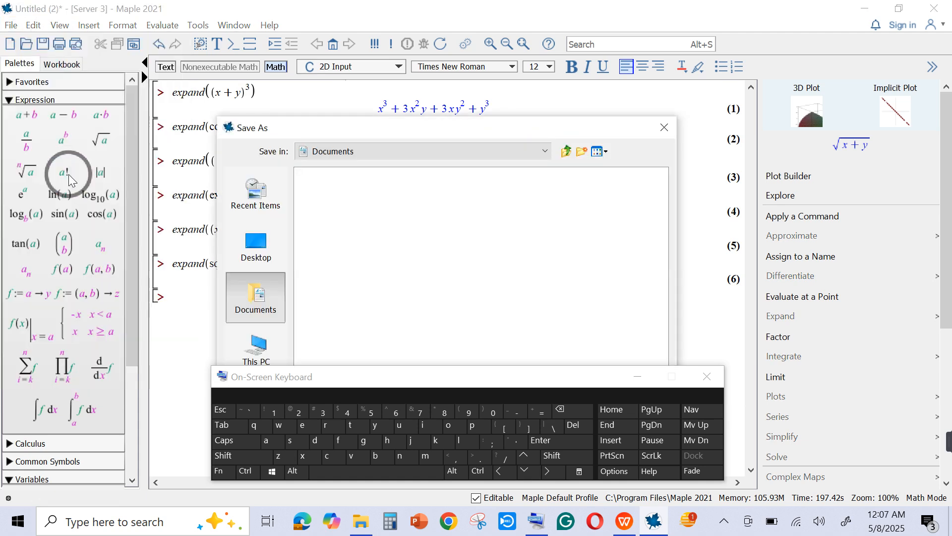
{"action": "left_click", "coordinate": [263, 239]}
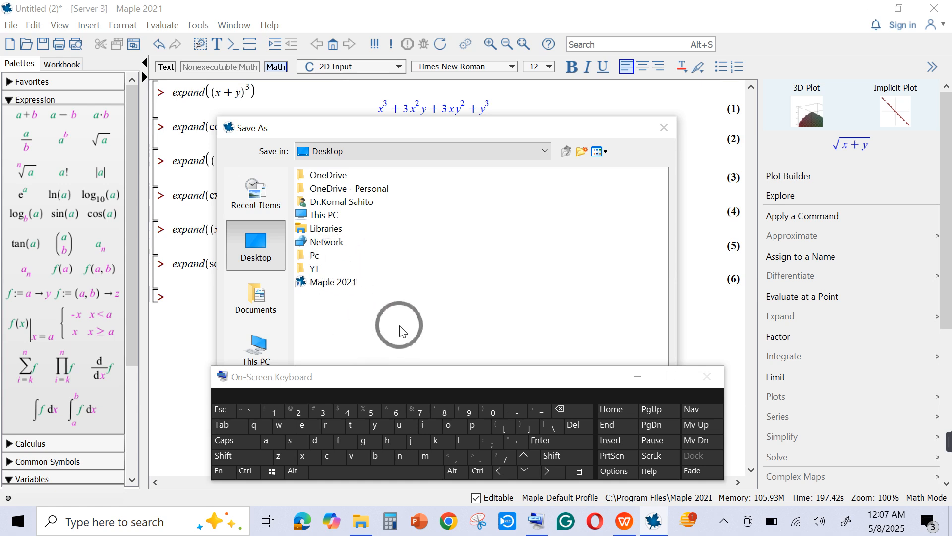
- Move the on-screen keyboard clear of the file name and enter Exercise 1 as the worksheet's name
{"action": "left_click_drag", "start_coordinate": [565, 376], "coordinate": [566, 223]}
{"action": "left_click", "coordinate": [447, 398]}
{"action": "left_click", "coordinate": [260, 313]}
{"action": "left_click", "coordinate": [319, 282]}
{"action": "left_click", "coordinate": [313, 312]}
{"action": "left_click", "coordinate": [263, 254]}
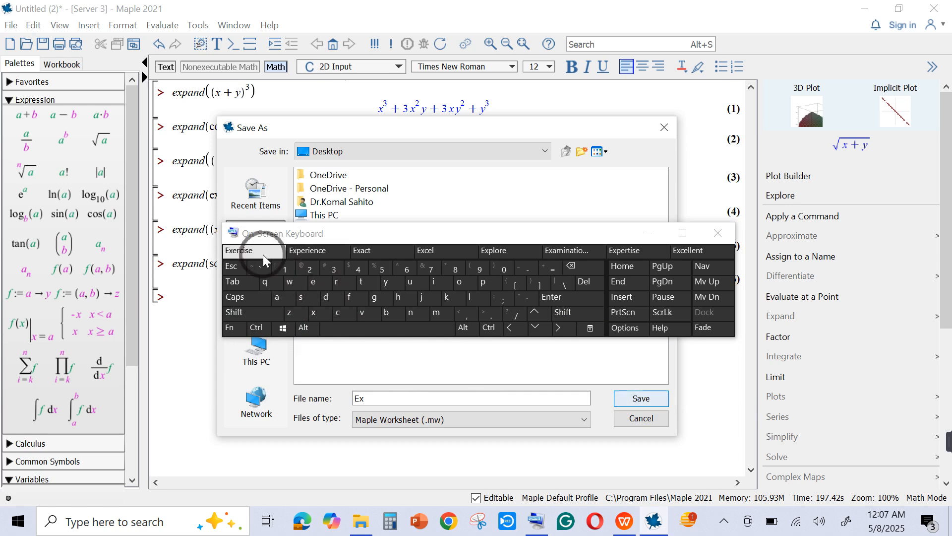
{"action": "left_click", "coordinate": [290, 271]}
- Append [1] to the file name and save the worksheet to the Desktop as Exercise 1[1]
{"action": "left_click", "coordinate": [270, 318]}
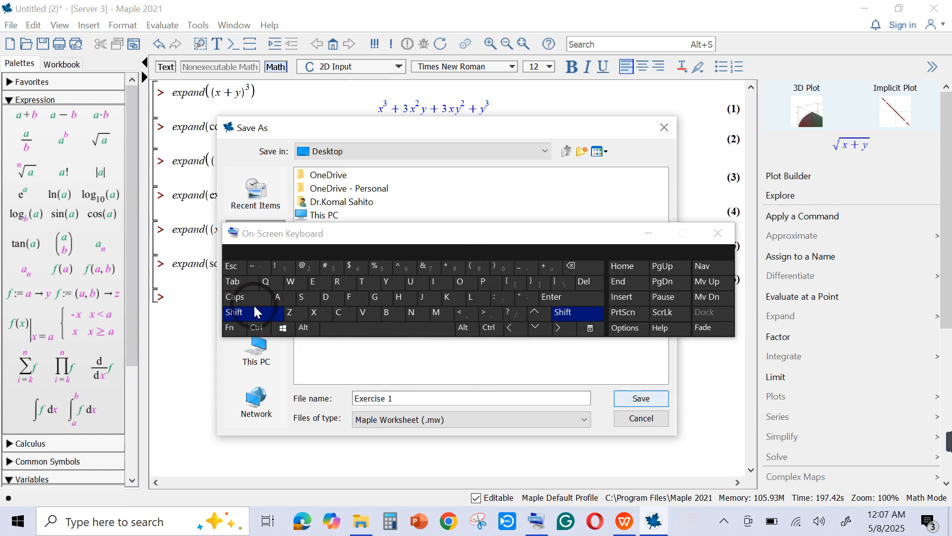
{"action": "left_click", "coordinate": [256, 315]}
{"action": "left_click", "coordinate": [510, 282]}
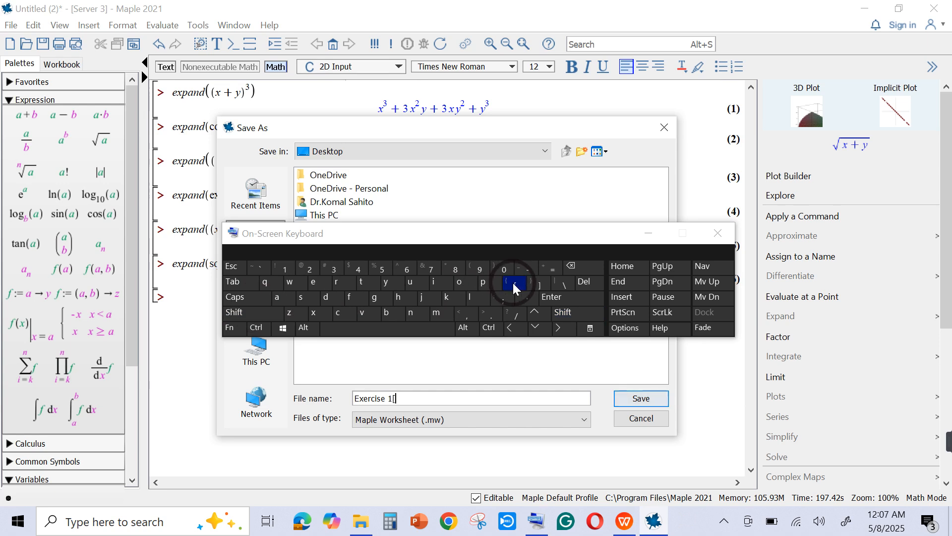
{"action": "left_click", "coordinate": [262, 314]}
{"action": "left_click", "coordinate": [537, 283]}
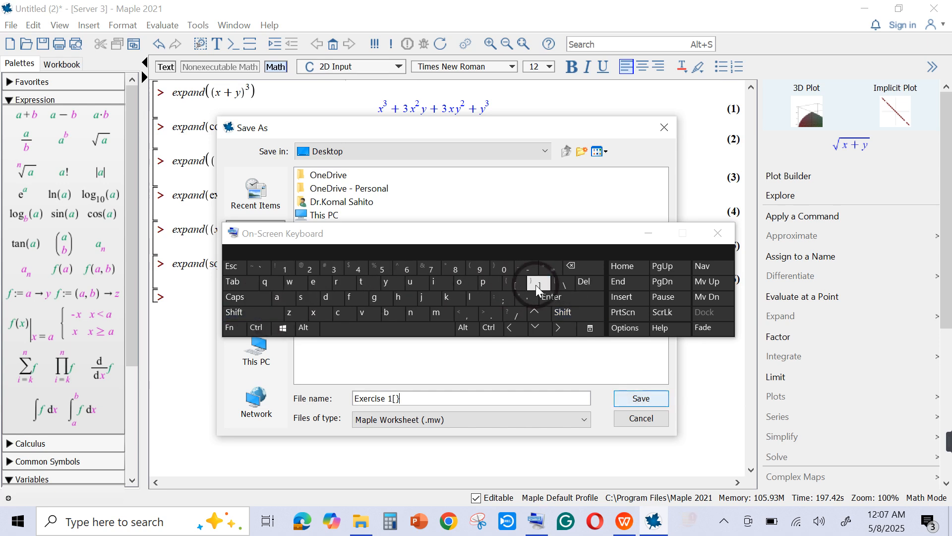
{"action": "left_click", "coordinate": [573, 267]}
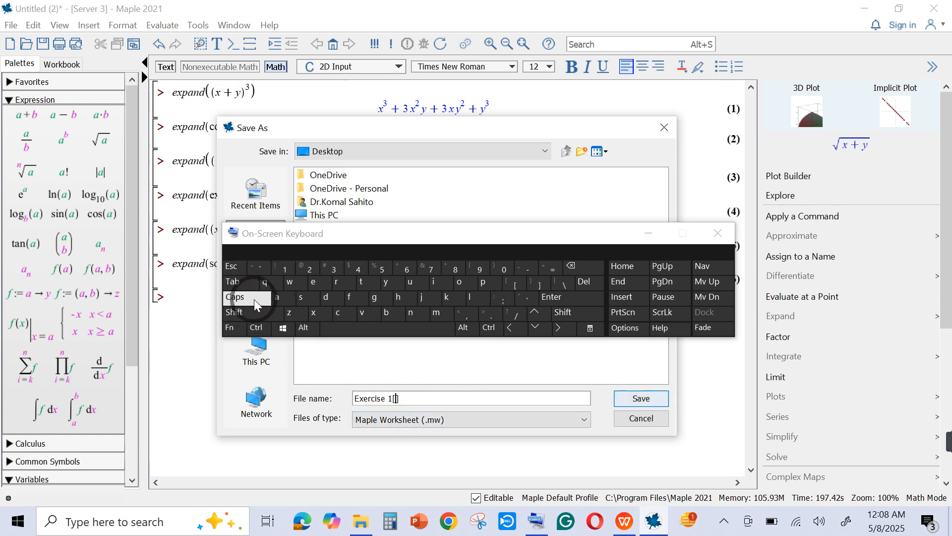
{"action": "left_click", "coordinate": [290, 271]}
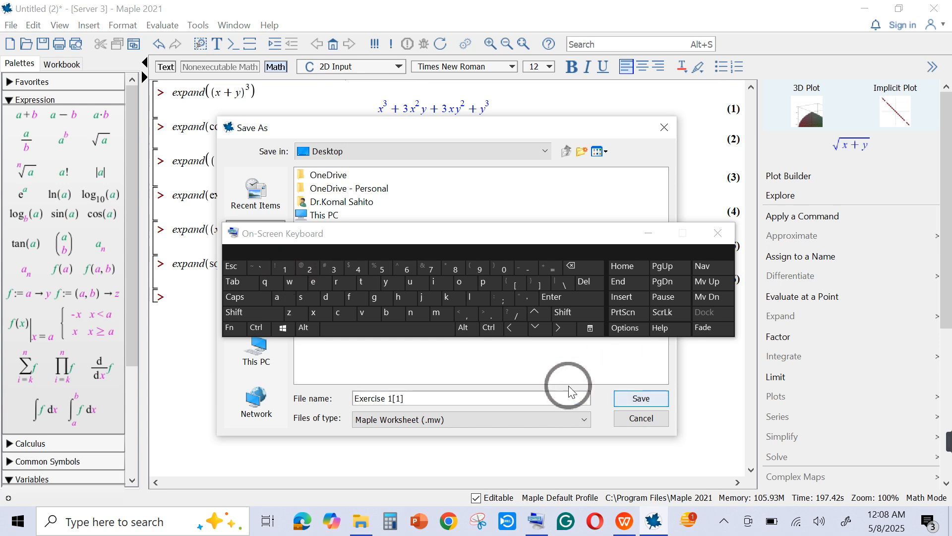
{"action": "left_click", "coordinate": [638, 397]}
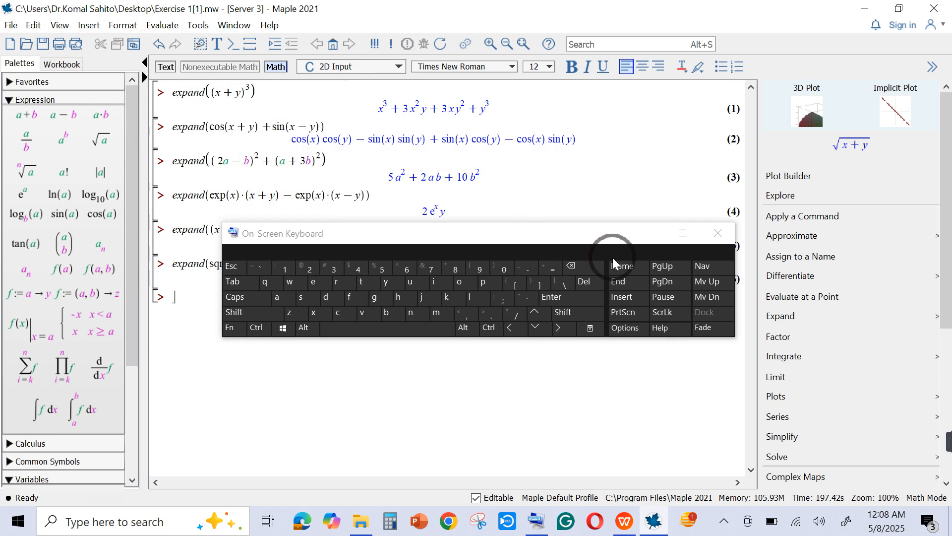
- Move the on-screen keyboard below the worksheet's results and minimize Maple to get to the Windows desktop
{"action": "left_click_drag", "start_coordinate": [542, 236], "coordinate": [502, 330]}
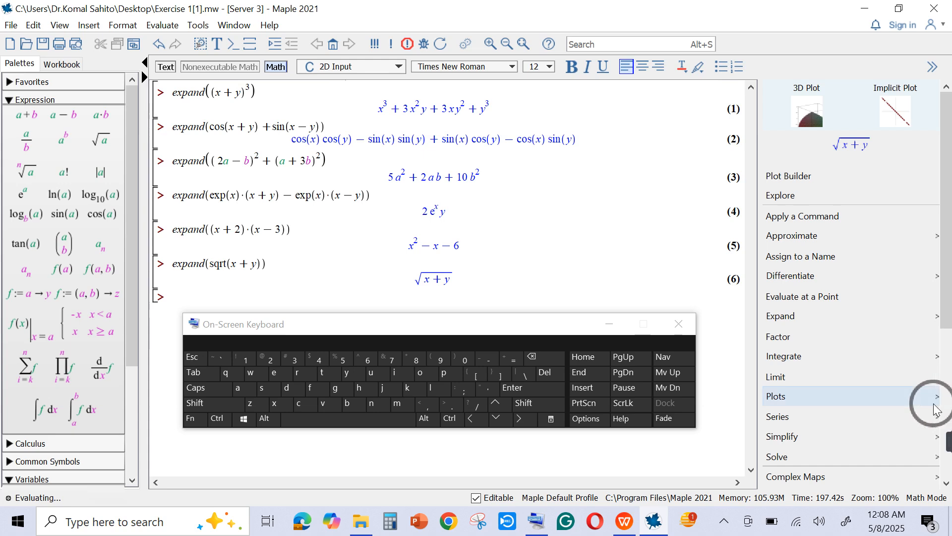
{"action": "left_click", "coordinate": [869, 8]}
{"action": "left_click", "coordinate": [868, 7]}
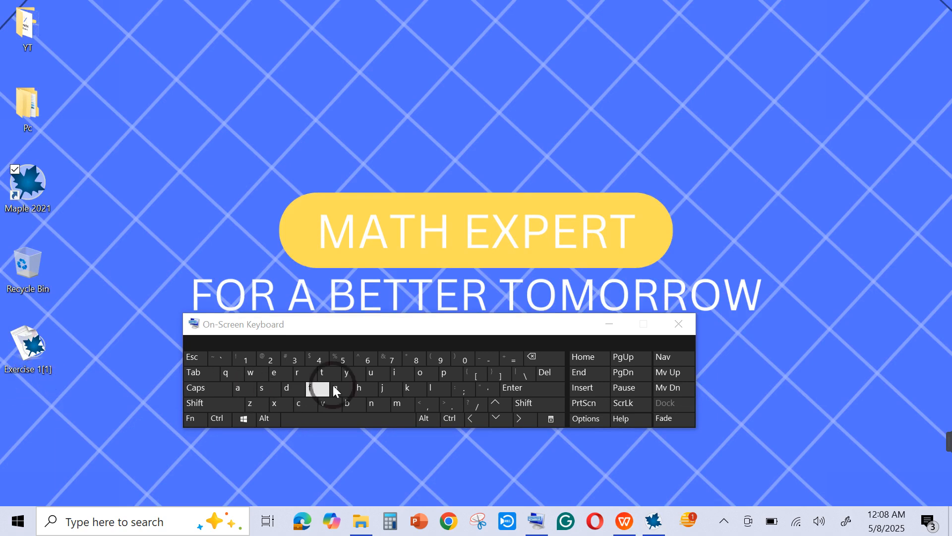
{"action": "left_click_drag", "start_coordinate": [371, 332], "coordinate": [394, 343]}
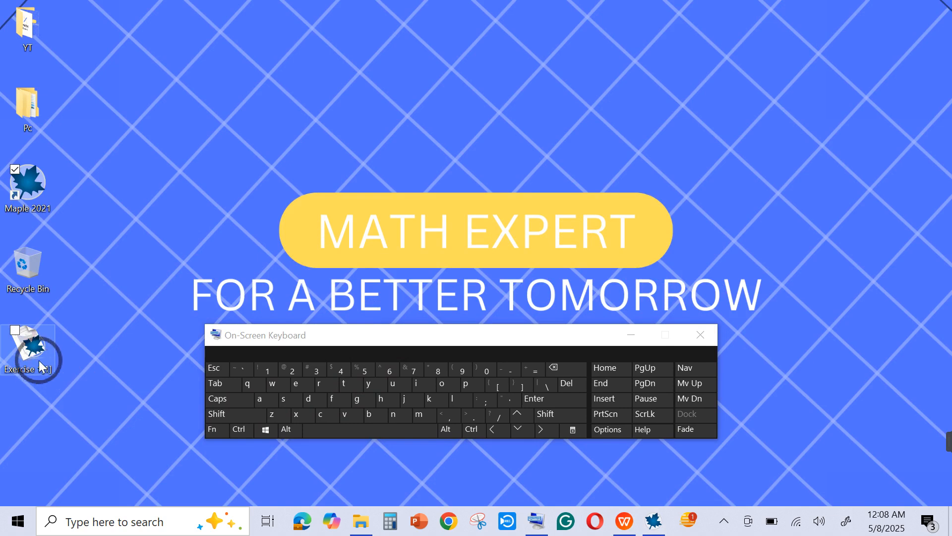
- Create a new folder on the desktop beside the YT folder and move the Exercise 1[1] worksheet into it
{"action": "right_click", "coordinate": [124, 267]}
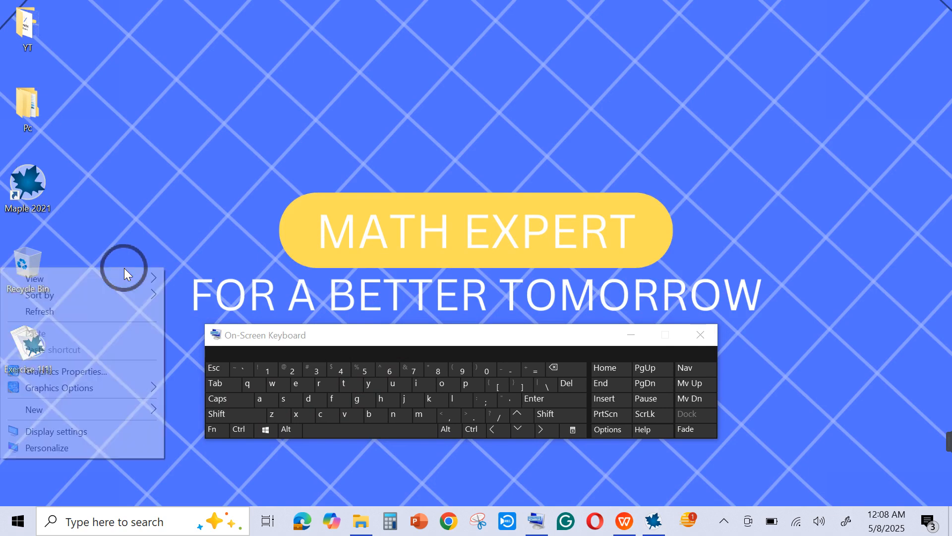
{"action": "left_click", "coordinate": [88, 412]}
{"action": "left_click", "coordinate": [189, 174]}
{"action": "left_click_drag", "start_coordinate": [127, 263], "coordinate": [93, 25]}
{"action": "left_click_drag", "start_coordinate": [28, 347], "coordinate": [76, 31]}
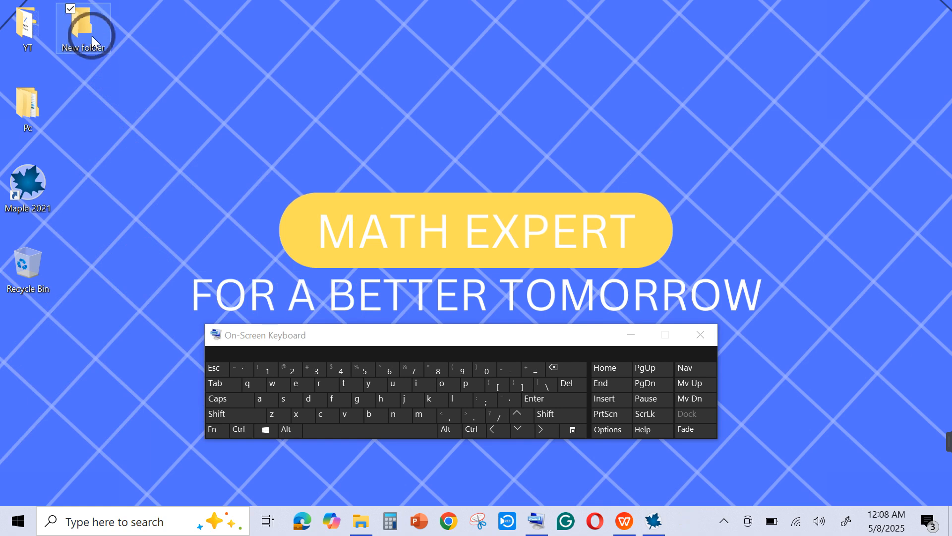
- Open the new folder to check for the Exercise 1[1] file, close it, and switch back to Maple
{"action": "double_click", "coordinate": [92, 42]}
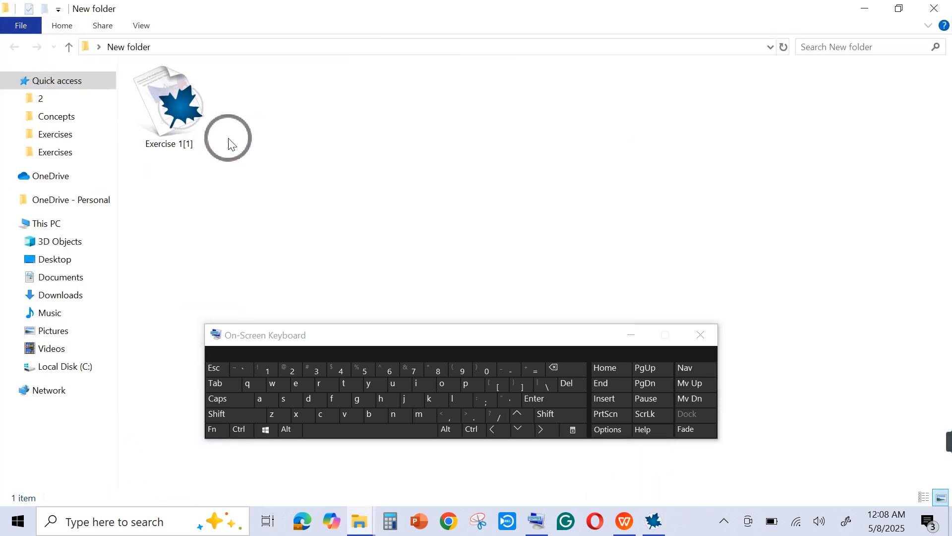
{"action": "left_click", "coordinate": [229, 144]}
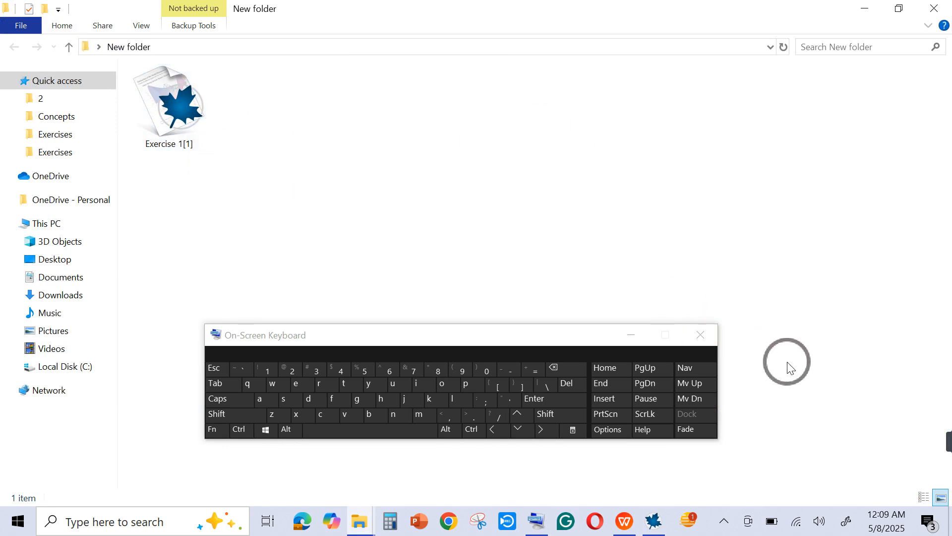
{"action": "left_click", "coordinate": [938, 9]}
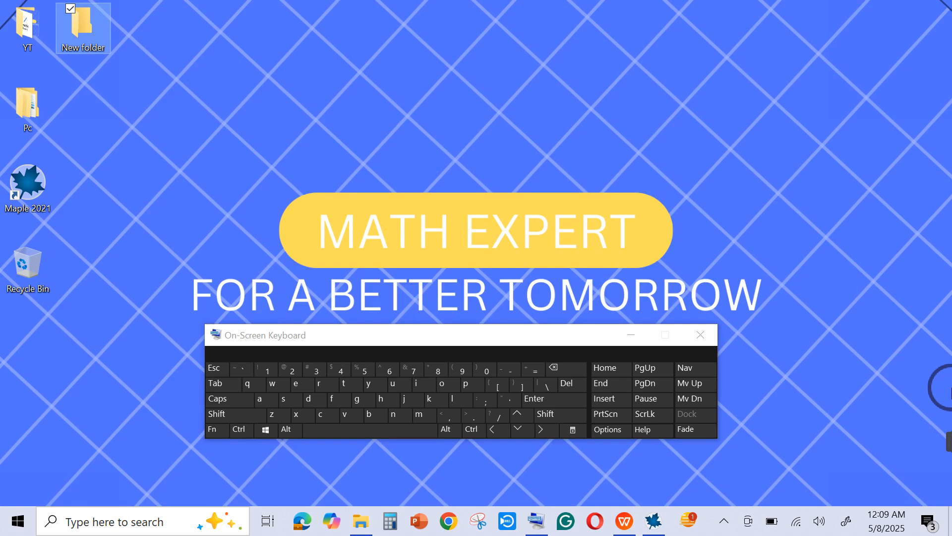
{"action": "left_click", "coordinate": [656, 526]}
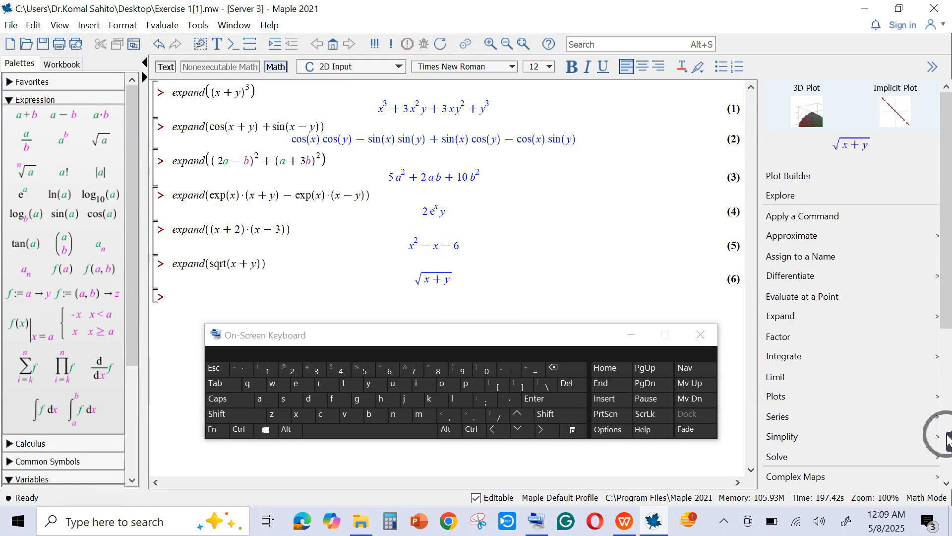
{"action": "mouse_move", "coordinate": [948, 439]}
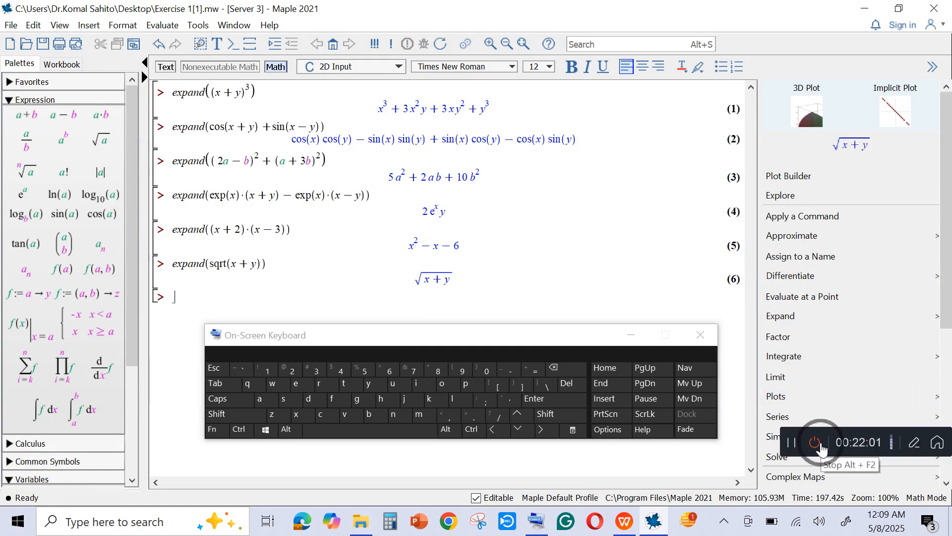